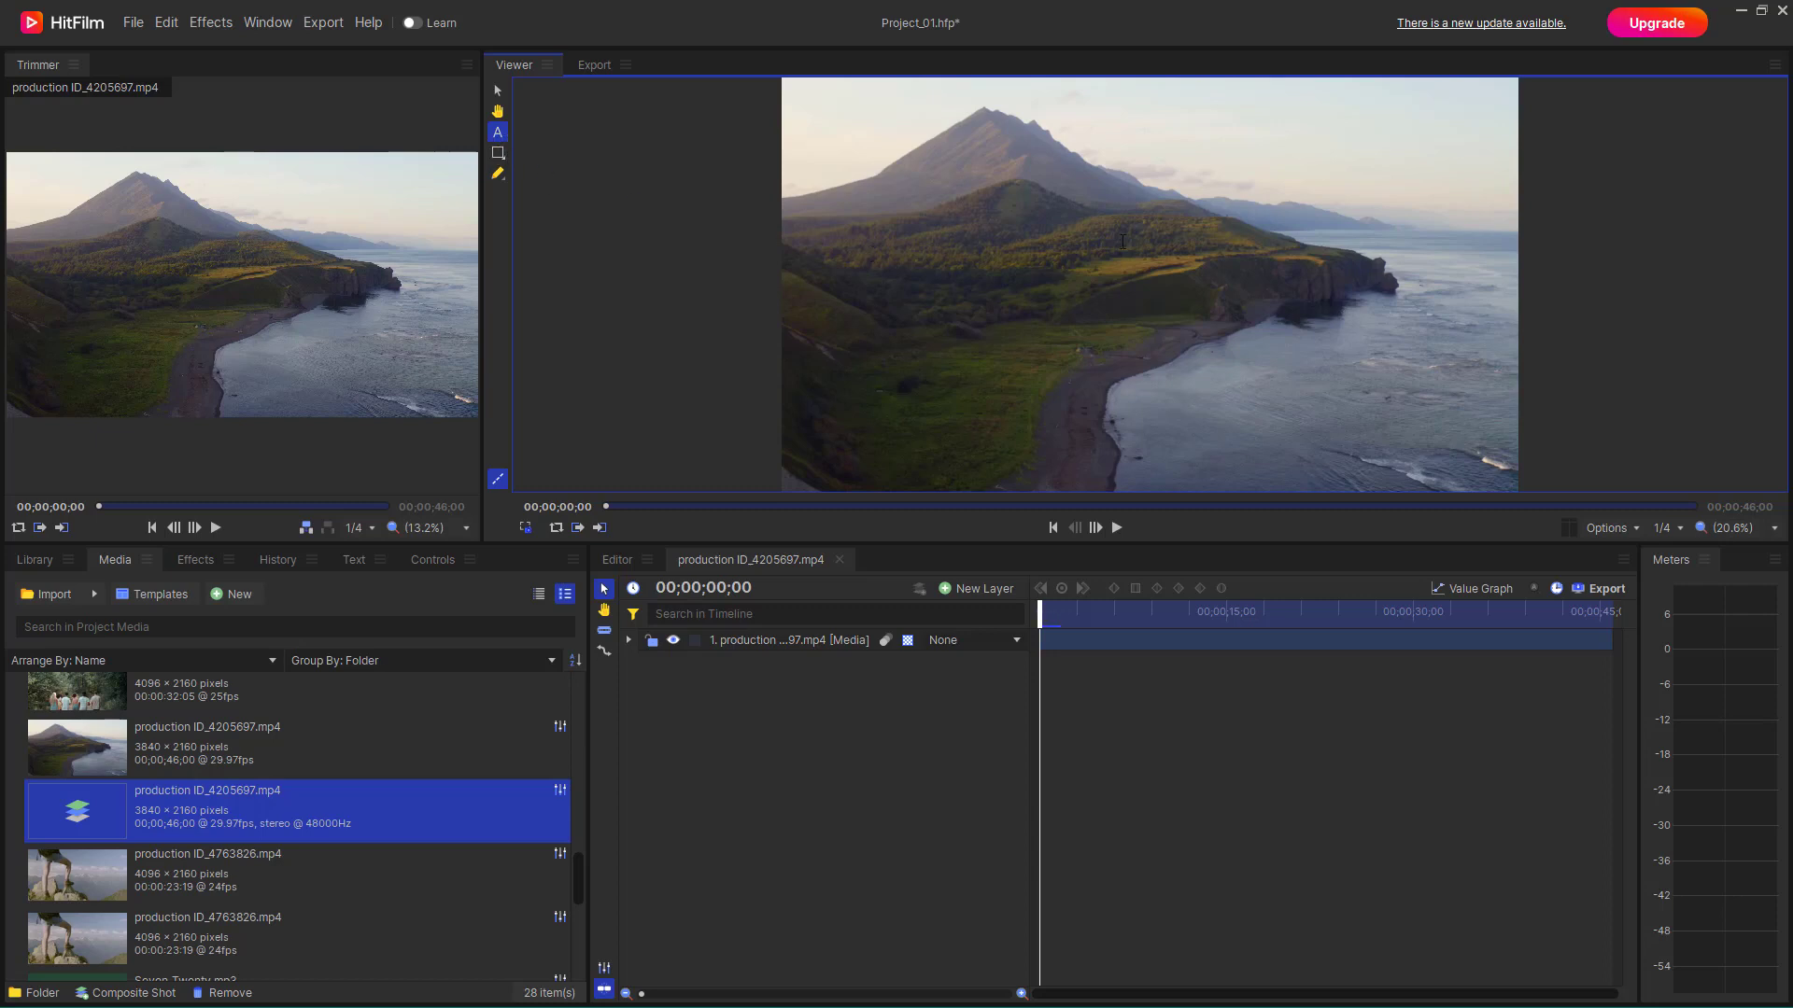
Create a text box over the coastline in the middle of the footage and enter "Welcome to TutorTube" as its first line
{"action": "left_click_drag", "start_coordinate": [994, 177], "coordinate": [1378, 395]}
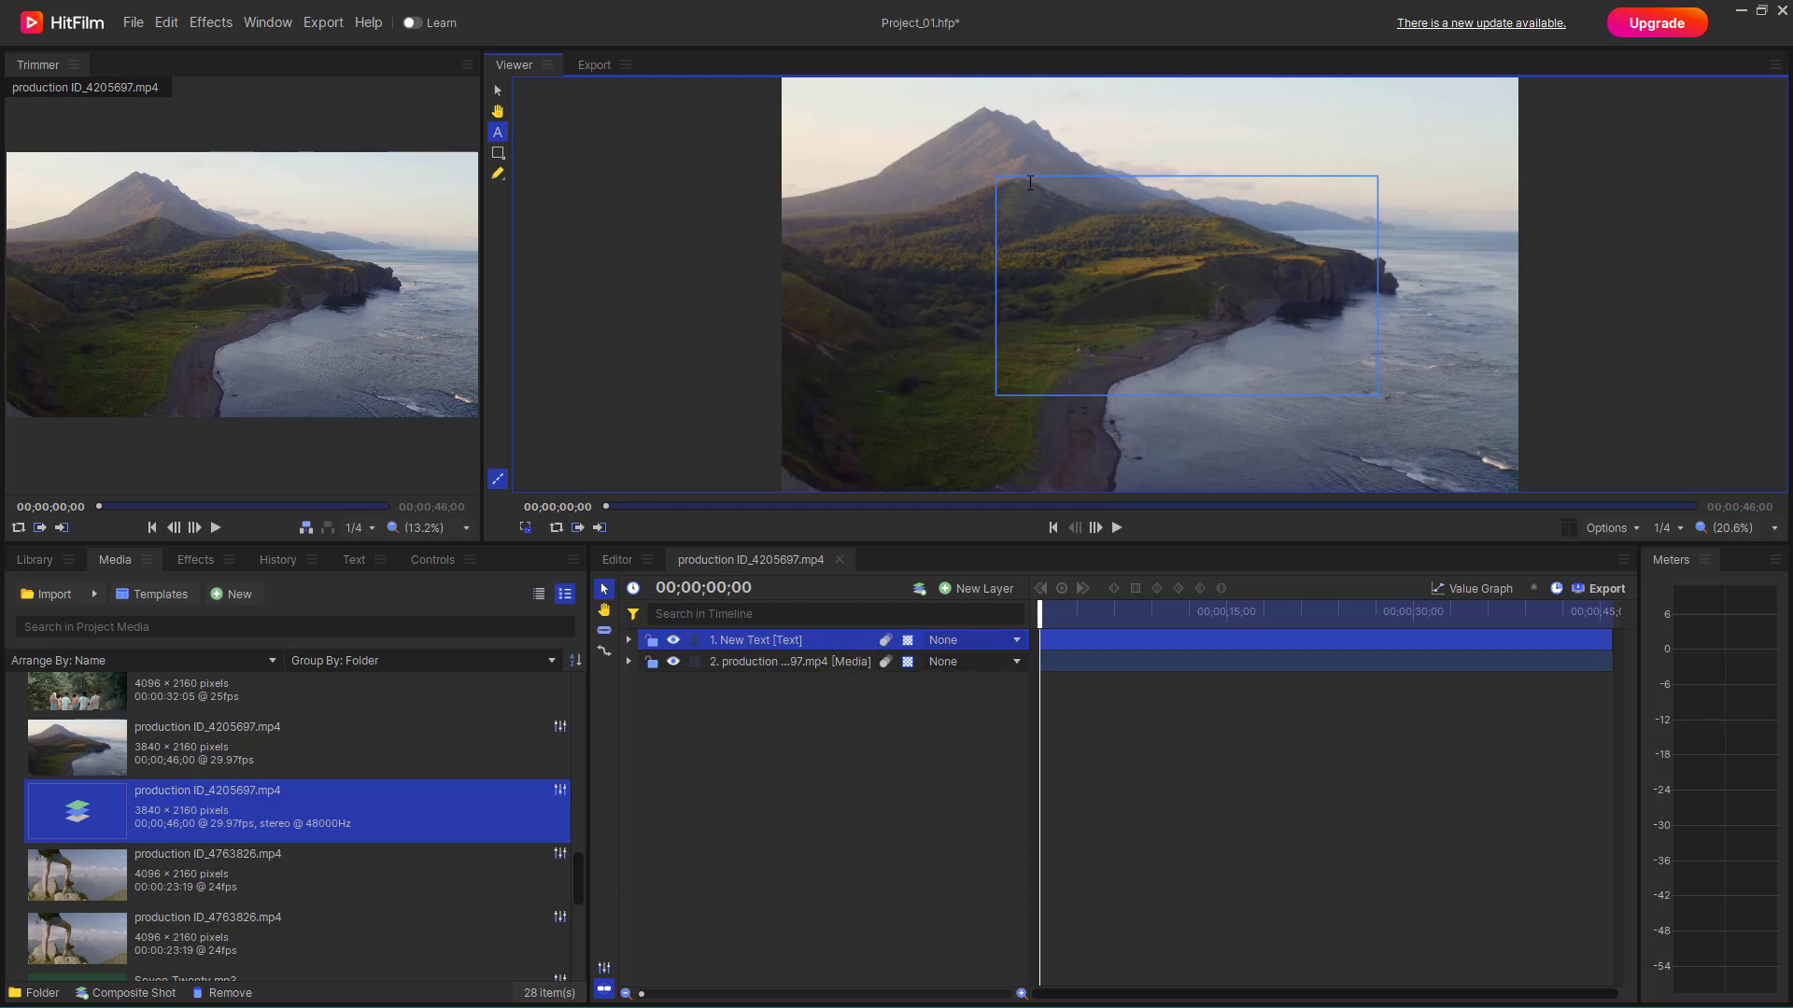
{"action": "type", "text": "Weld"}
{"action": "type", "text": "ome"}
{"action": "type", "text": " to TutorTube"}
Add "Keep on Learning" and "Keep on Watching" as the second and third lines of the text box
{"action": "type", "text": "Keep on"}
{"action": "type", "text": " earning"}
{"action": "key", "text": "BackSpace"}
{"action": "key", "text": "BackSpace"}
{"action": "key", "text": "BackSpace"}
{"action": "key", "text": "BackSpace"}
{"action": "key", "text": "BackSpace"}
{"action": "key", "text": "BackSpace"}
{"action": "key", "text": "BackSpace"}
{"action": "type", "text": "Learning "}
{"action": "type", "text": "Keep on Wa"}
{"action": "type", "text": "tching"}
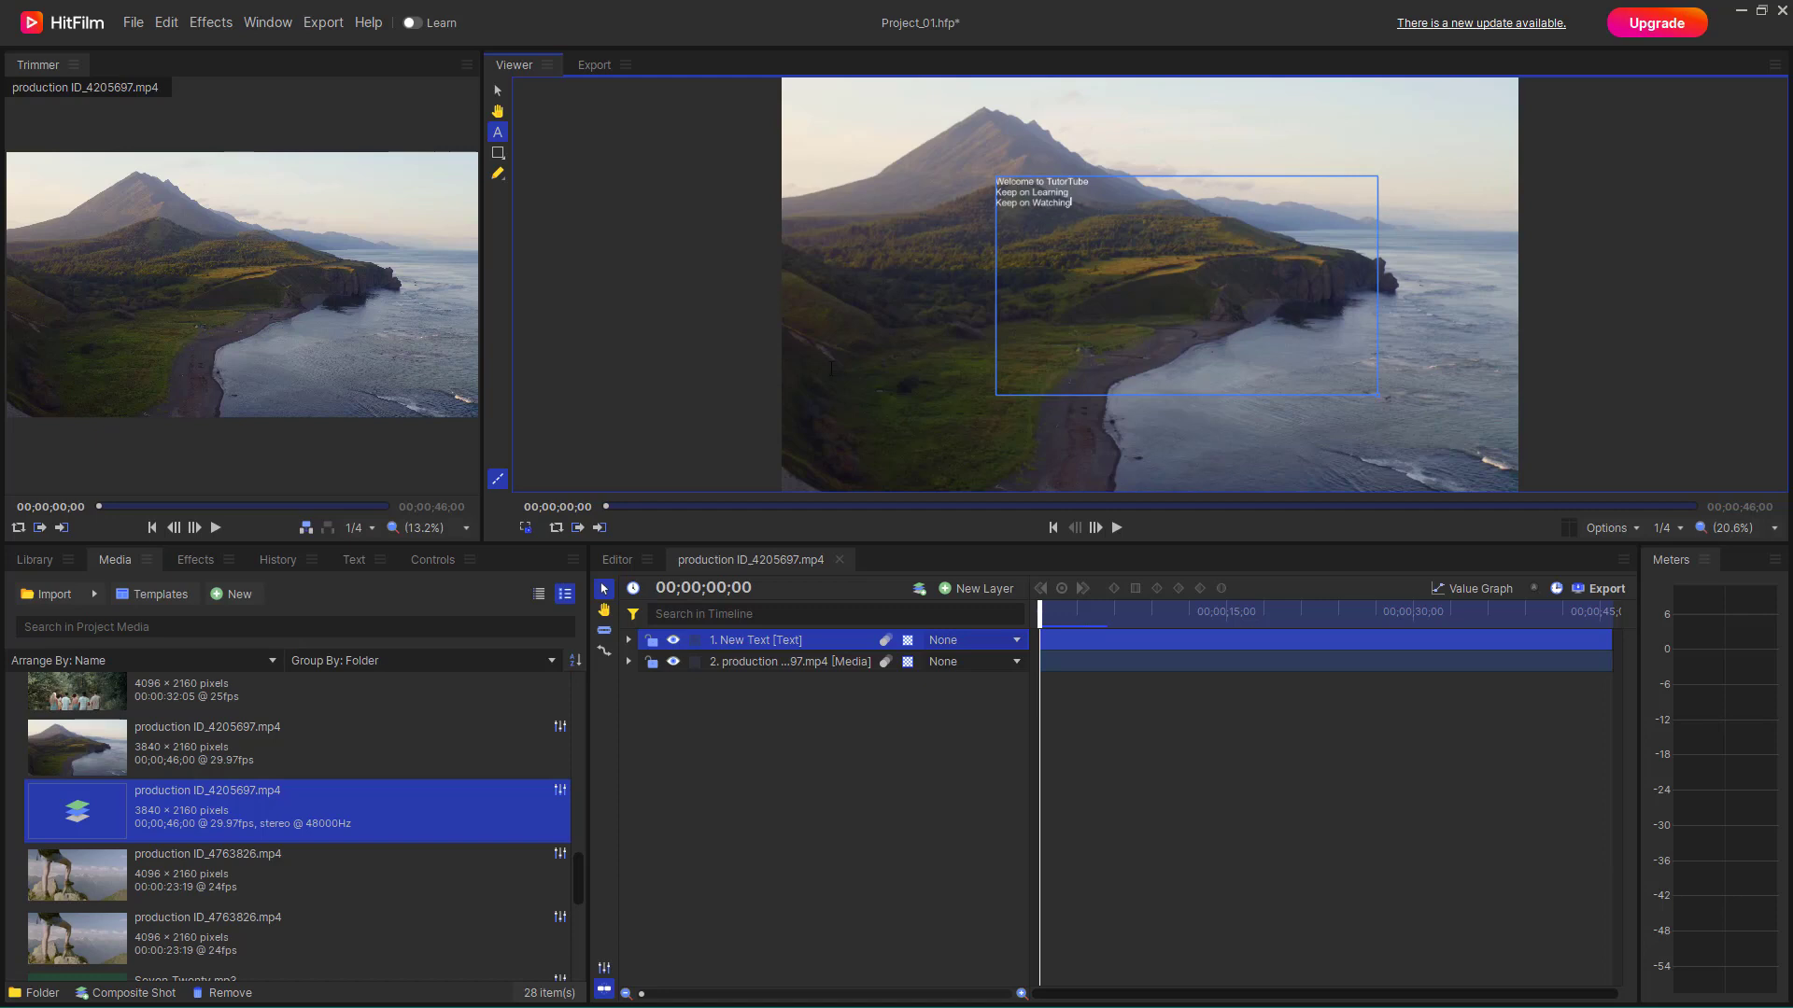
Show the text formatting settings and try to change the font to Bernard MT Condensed with no text selected
{"action": "left_click", "coordinate": [444, 560]}
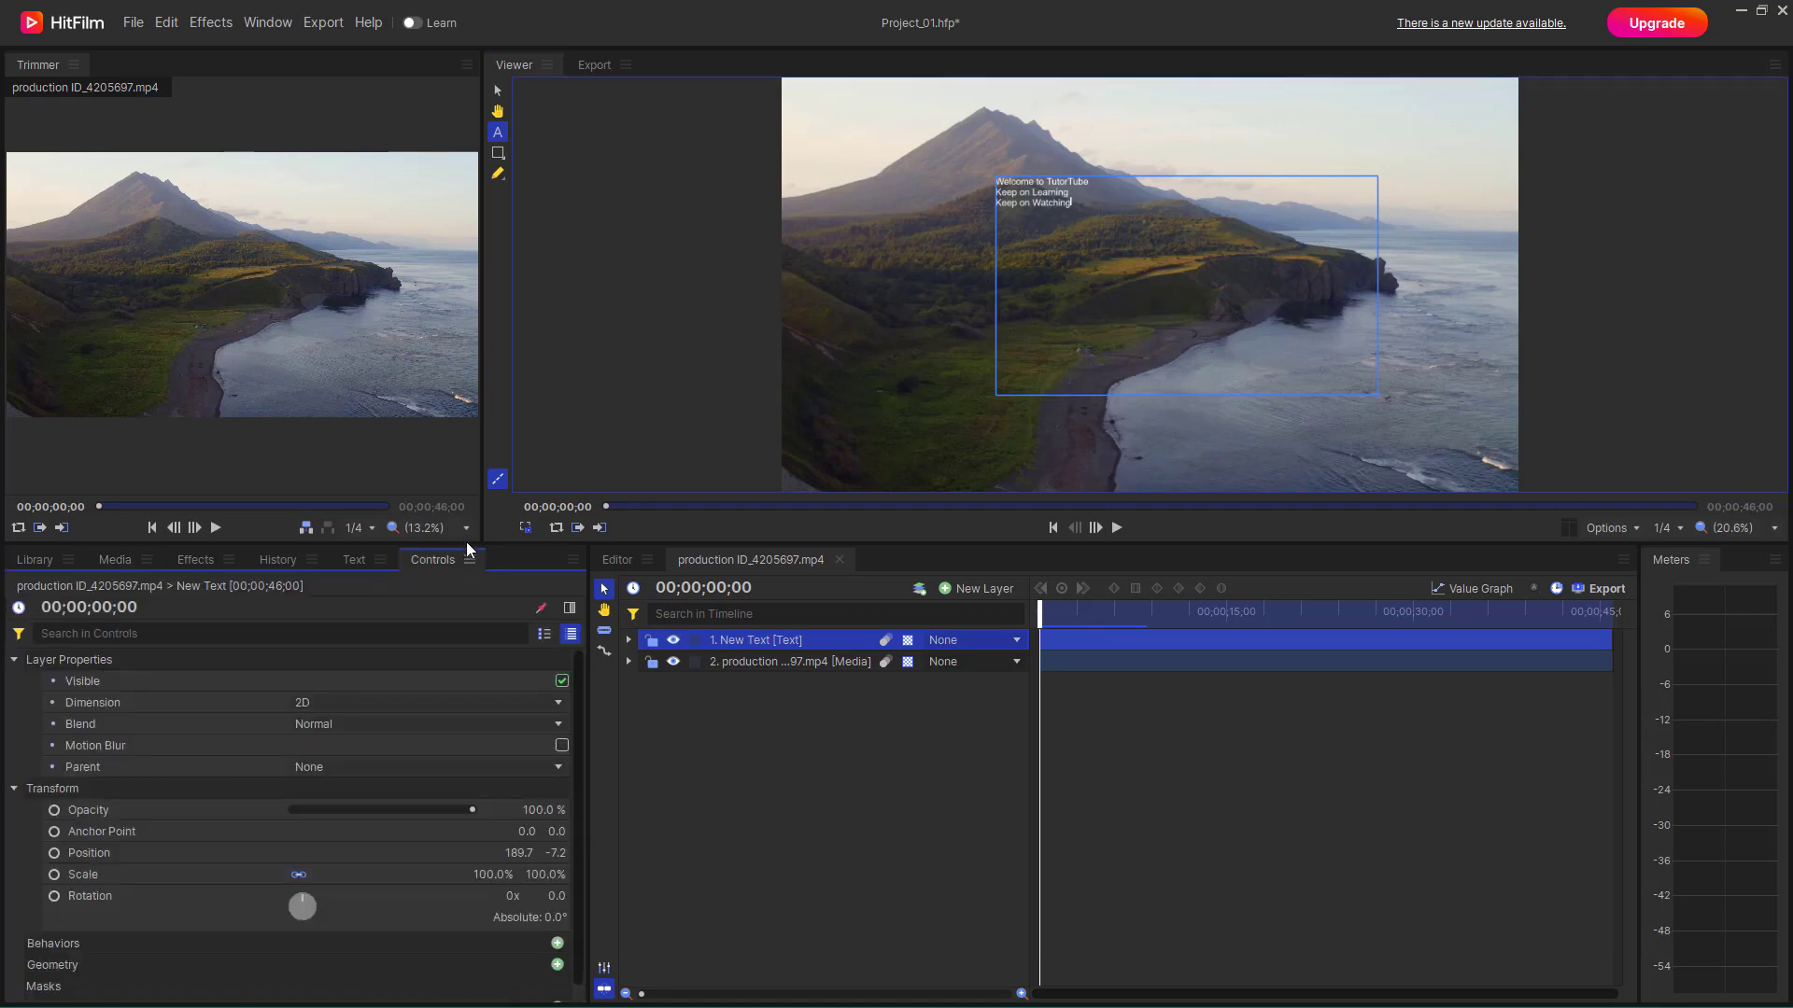
{"action": "left_click", "coordinate": [350, 558]}
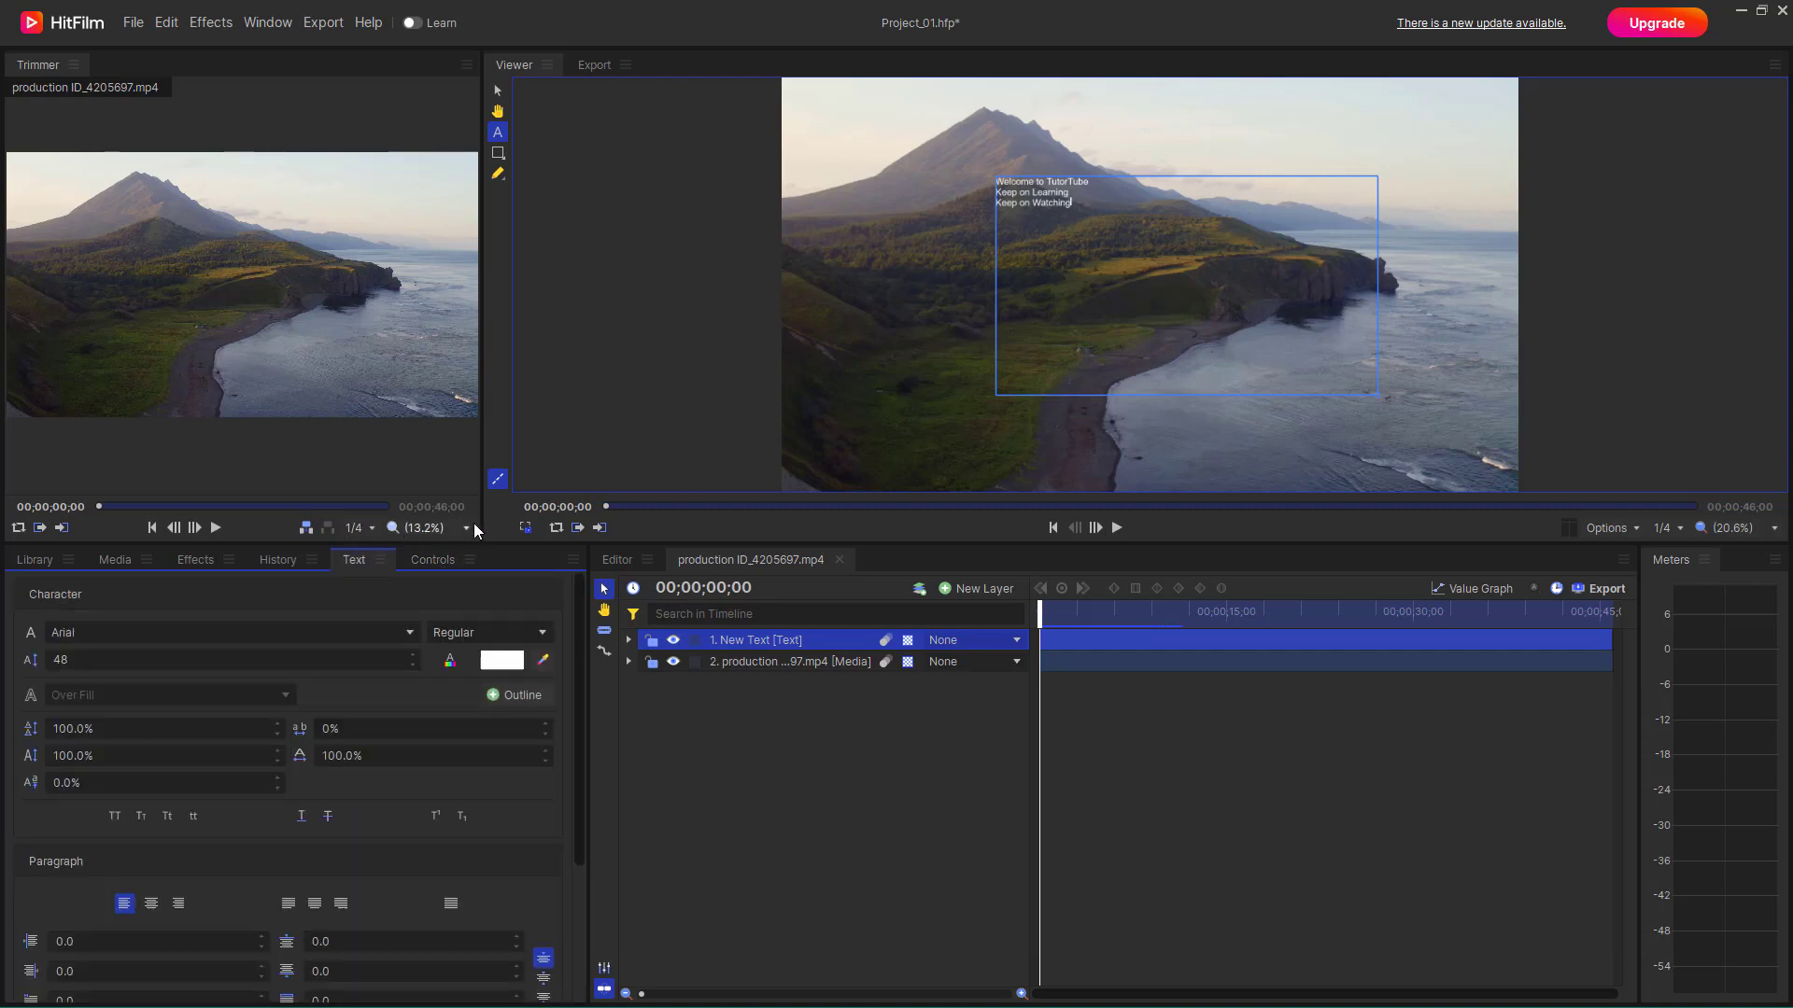
{"action": "left_click", "coordinate": [411, 637]}
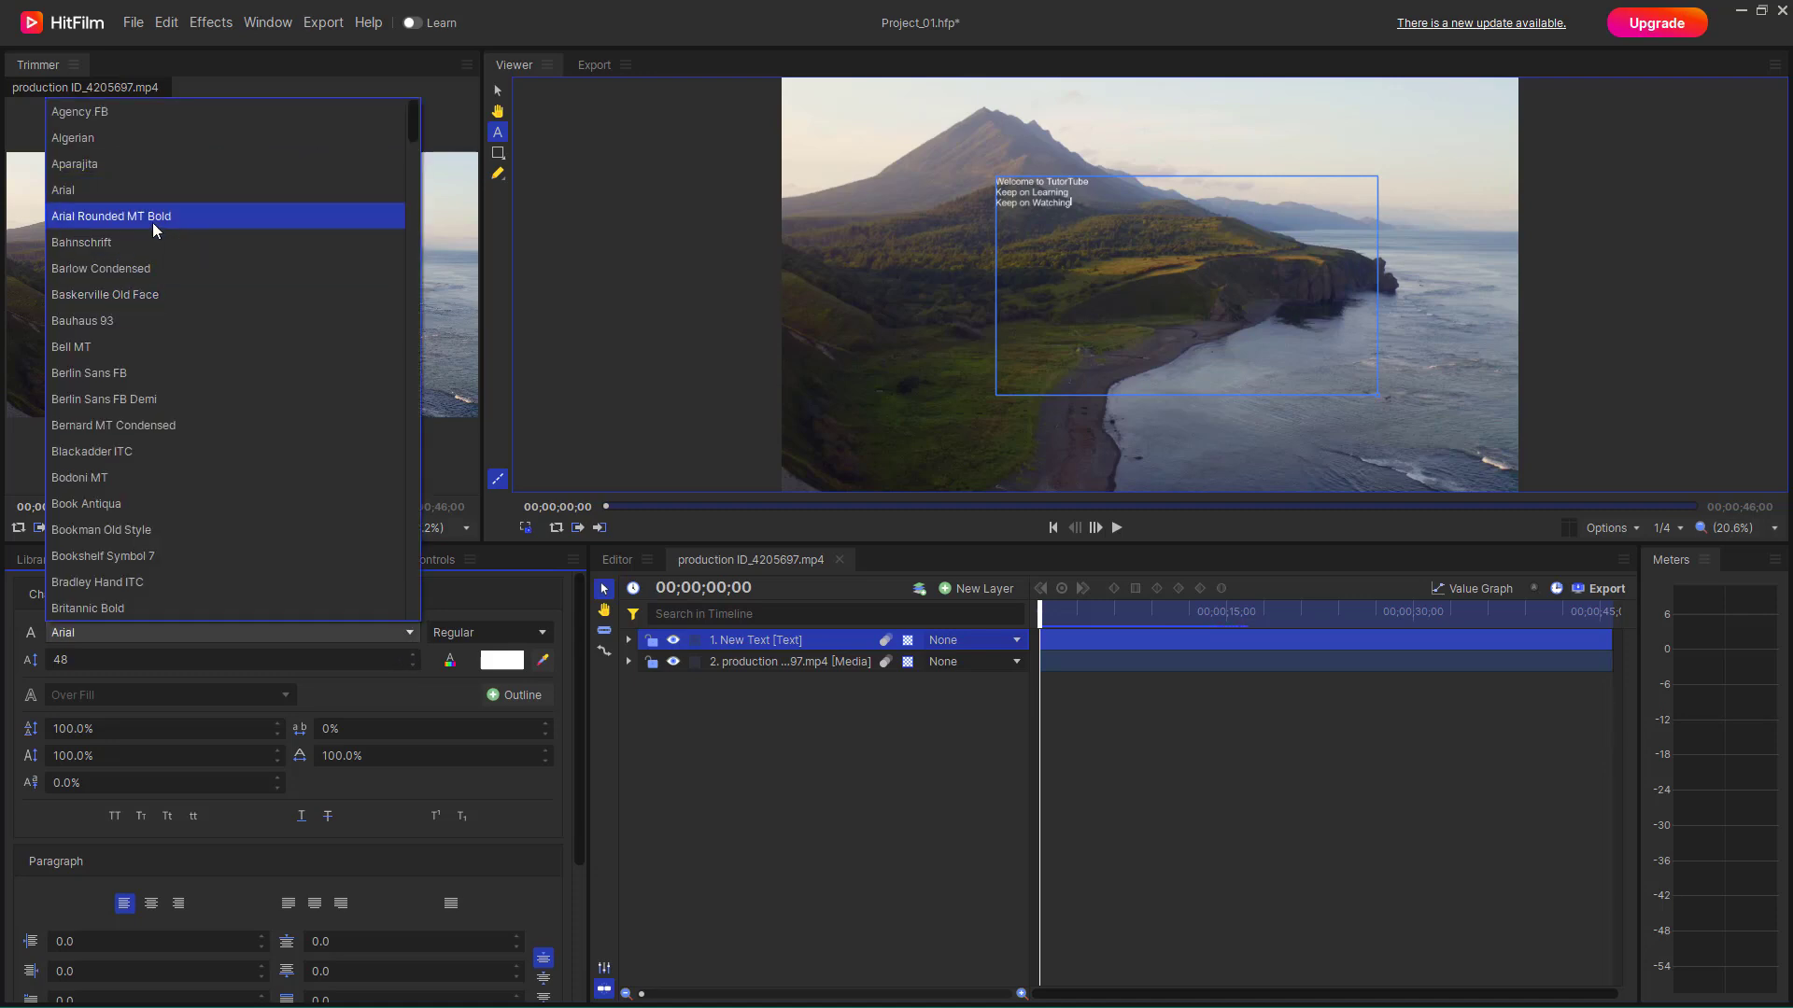
{"action": "left_click", "coordinate": [178, 426]}
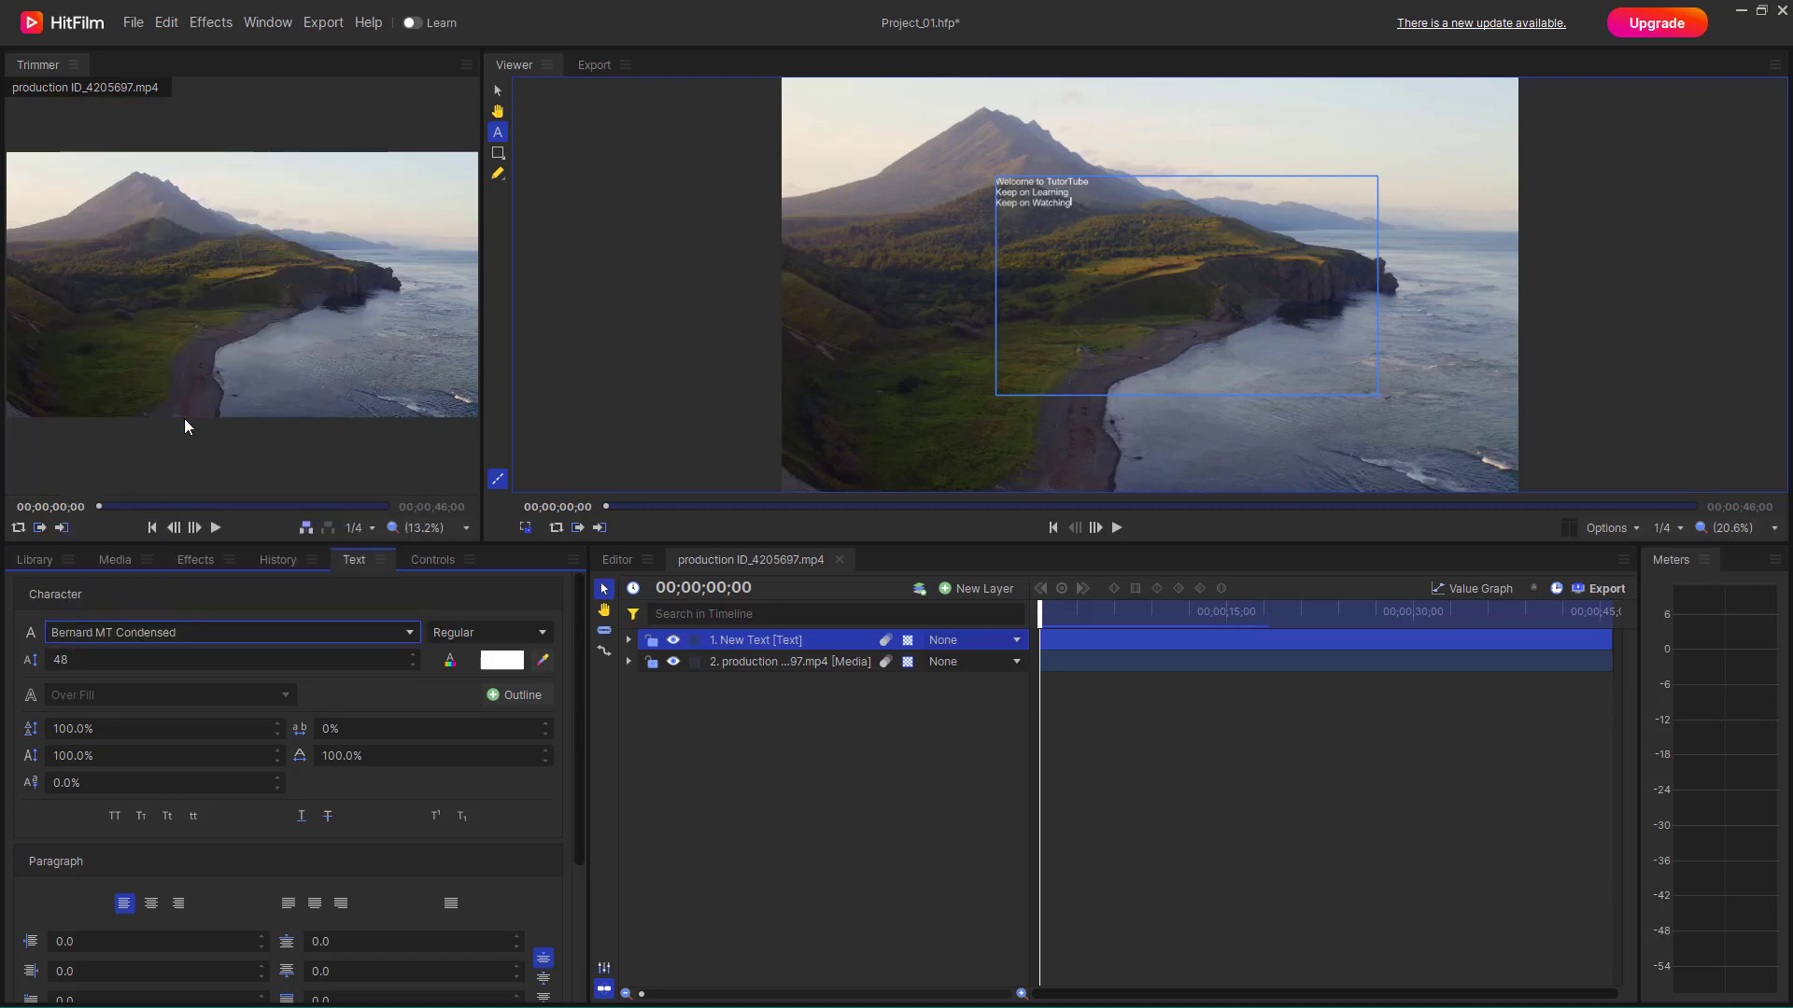
Select all three lines of text and change their font to Courier New
{"action": "left_click", "coordinate": [1043, 194]}
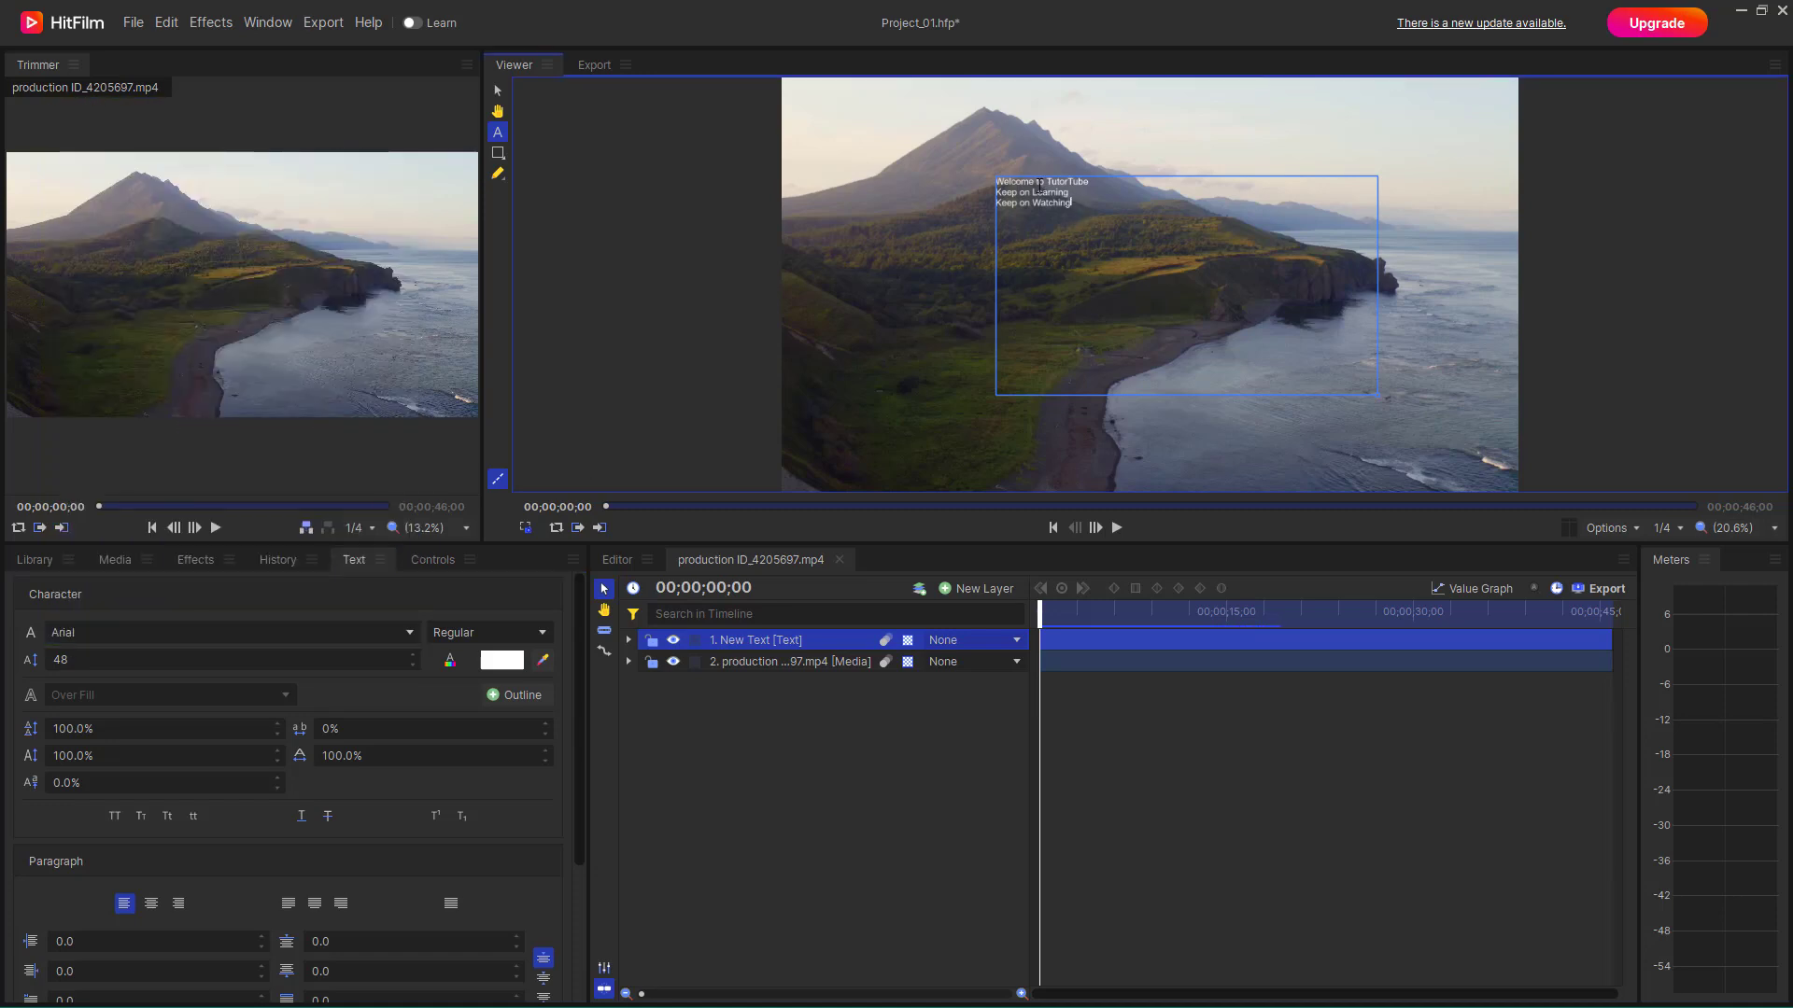
{"action": "key", "text": "ctrl+a"}
{"action": "left_click", "coordinate": [407, 637]}
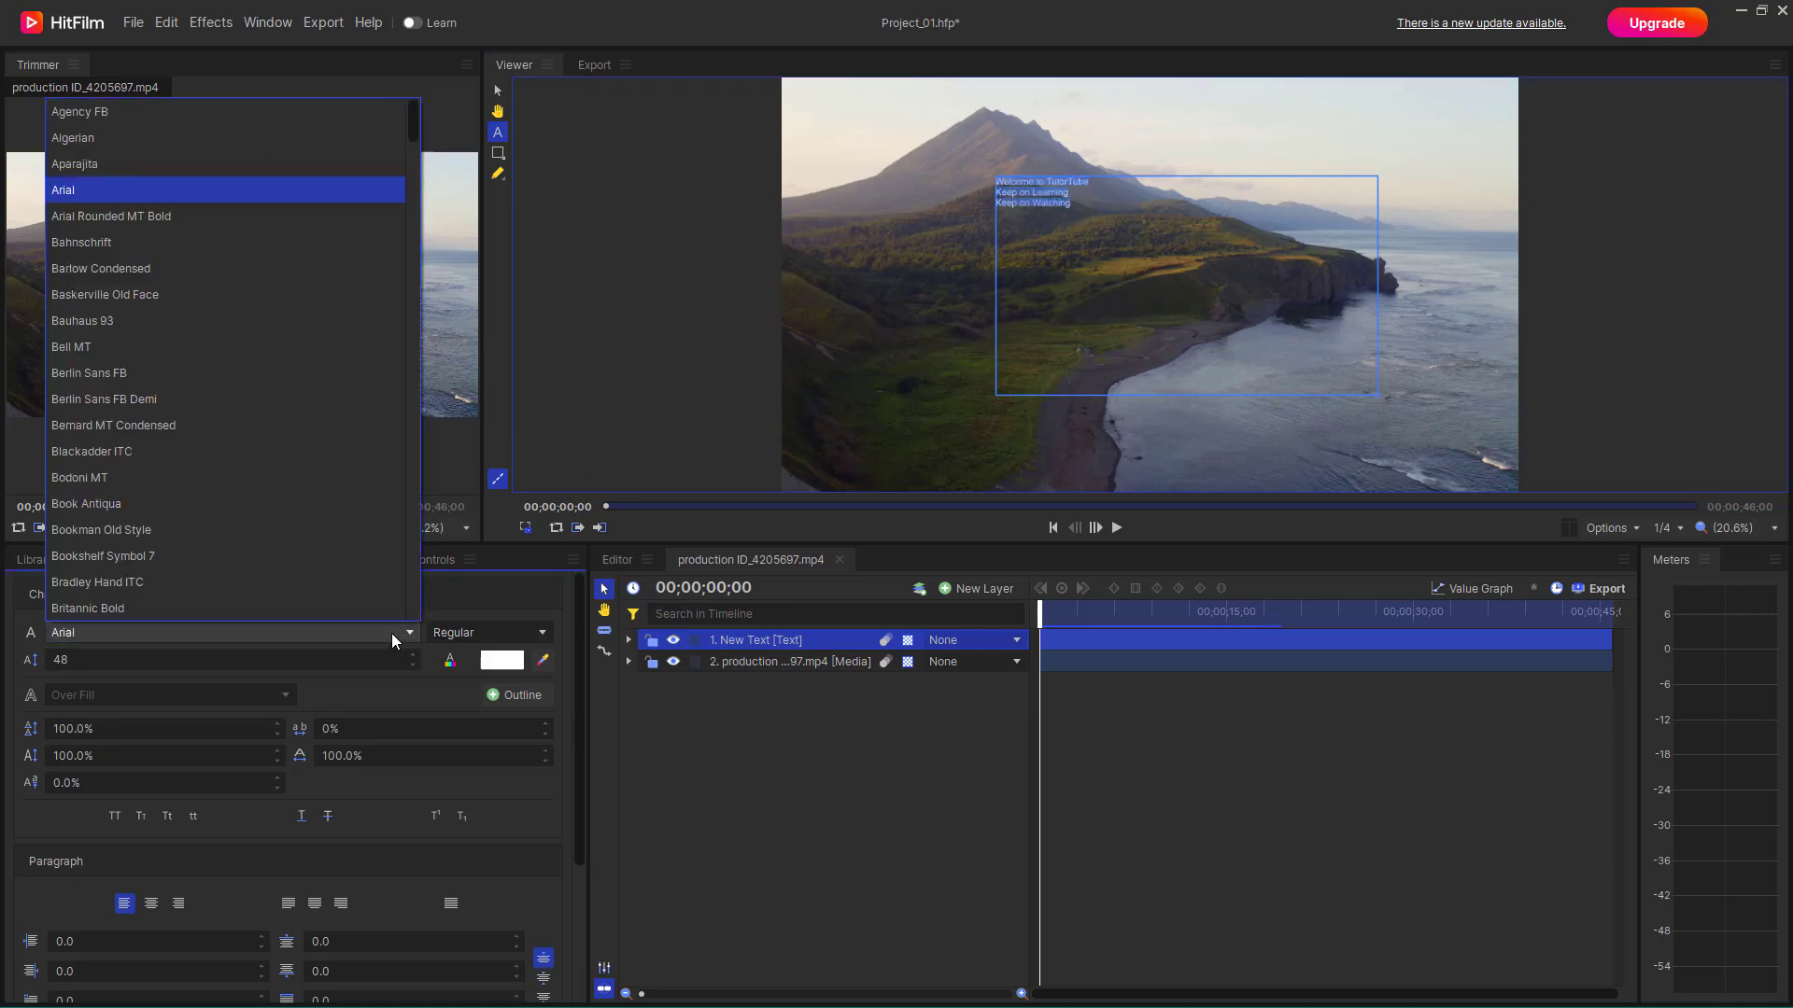
{"action": "scroll", "coordinate": [220, 471], "scroll_direction": "down", "scroll_amount": 10}
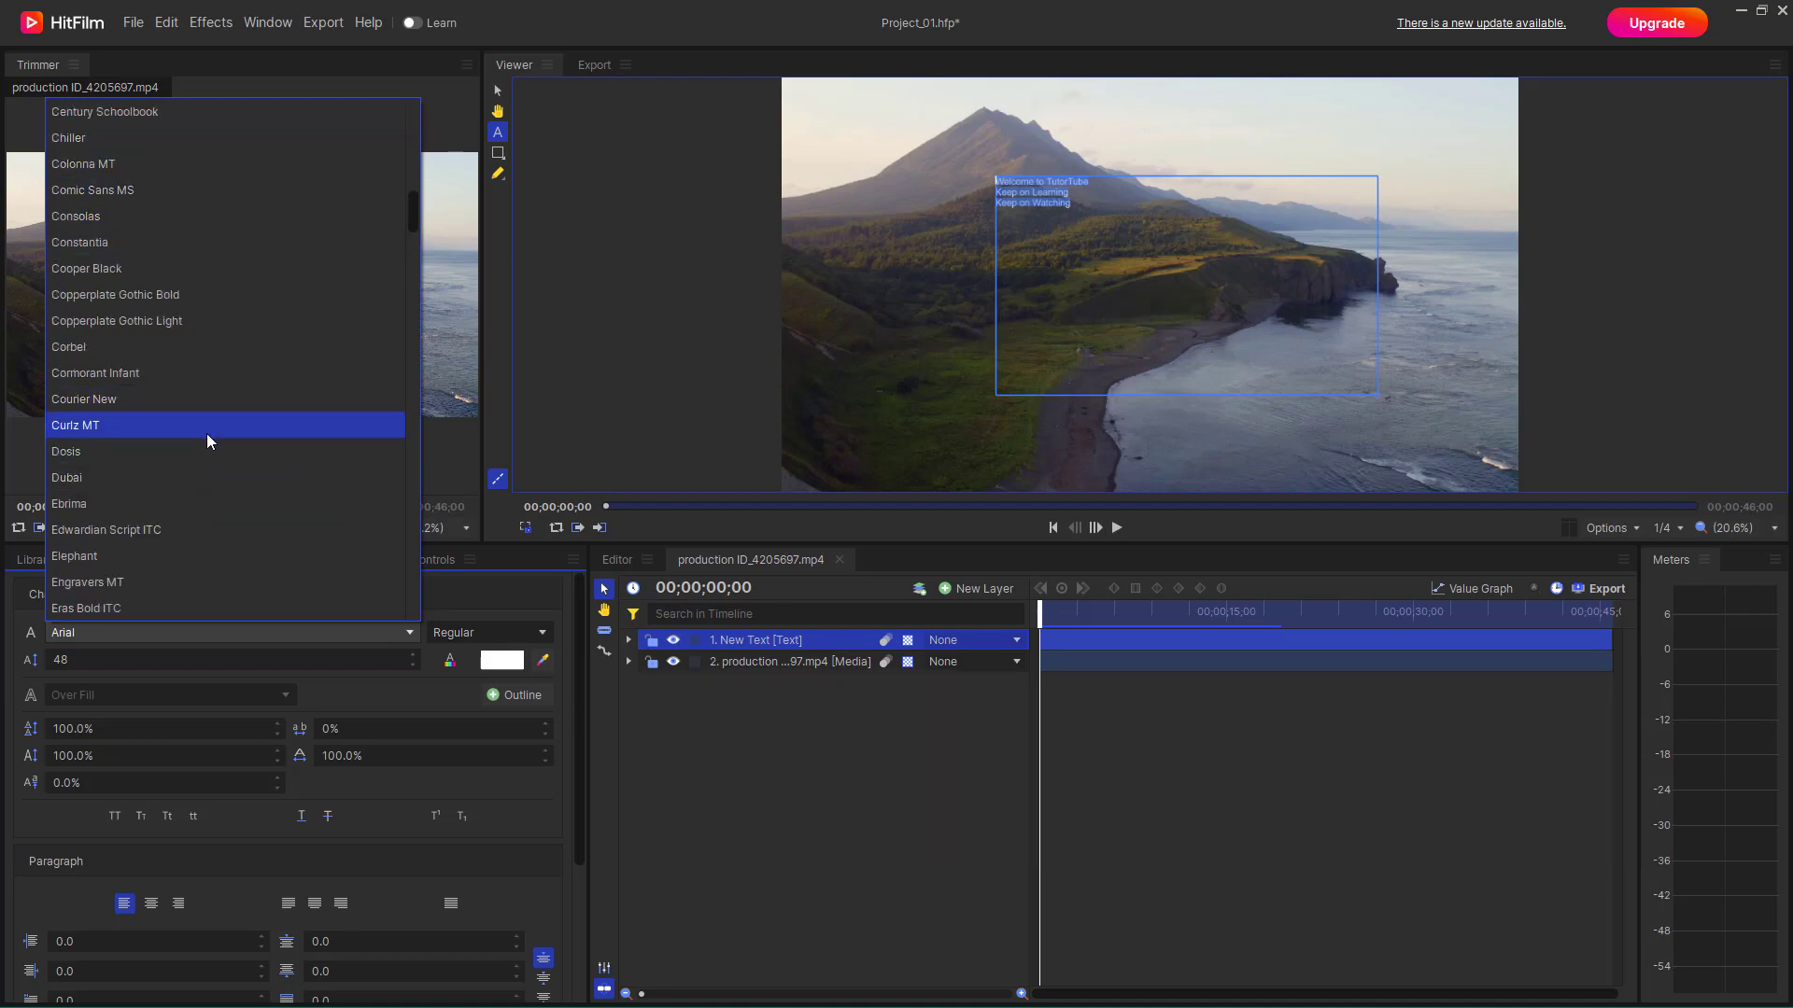
{"action": "left_click", "coordinate": [149, 400]}
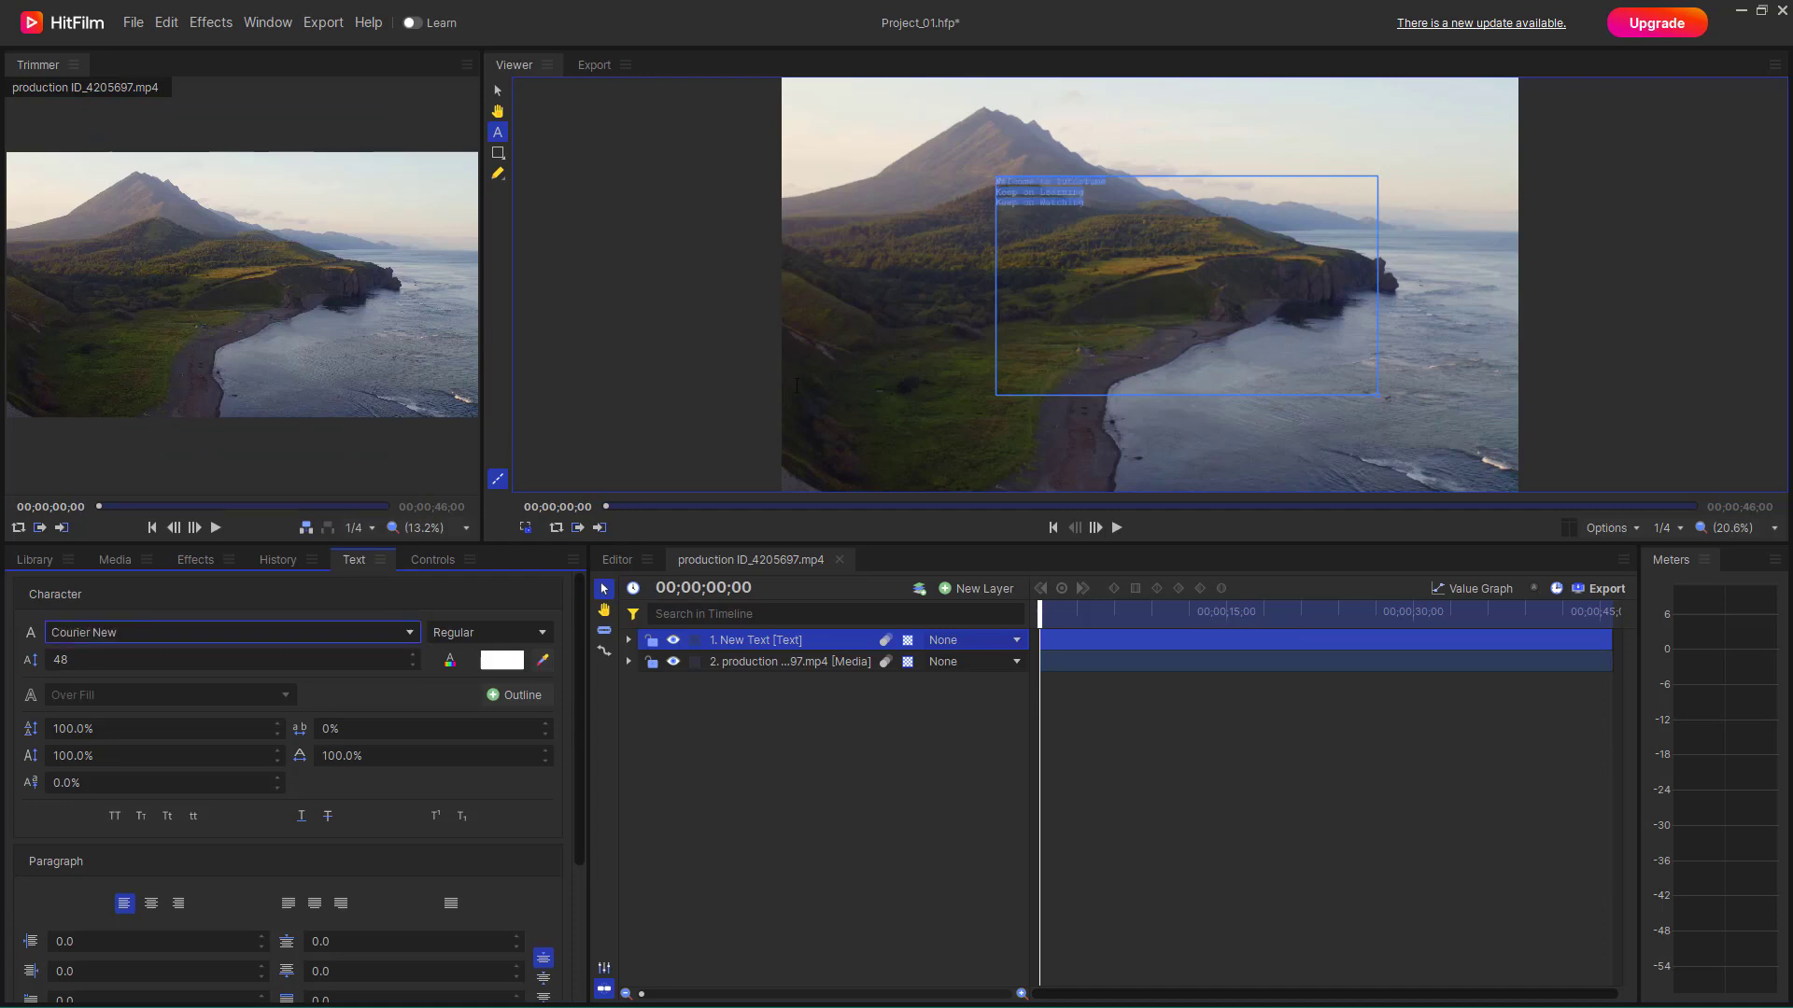
Change the font of the lines "Keep on Learning" and "Keep on Watching" to Impact
{"action": "left_click", "coordinate": [1017, 207]}
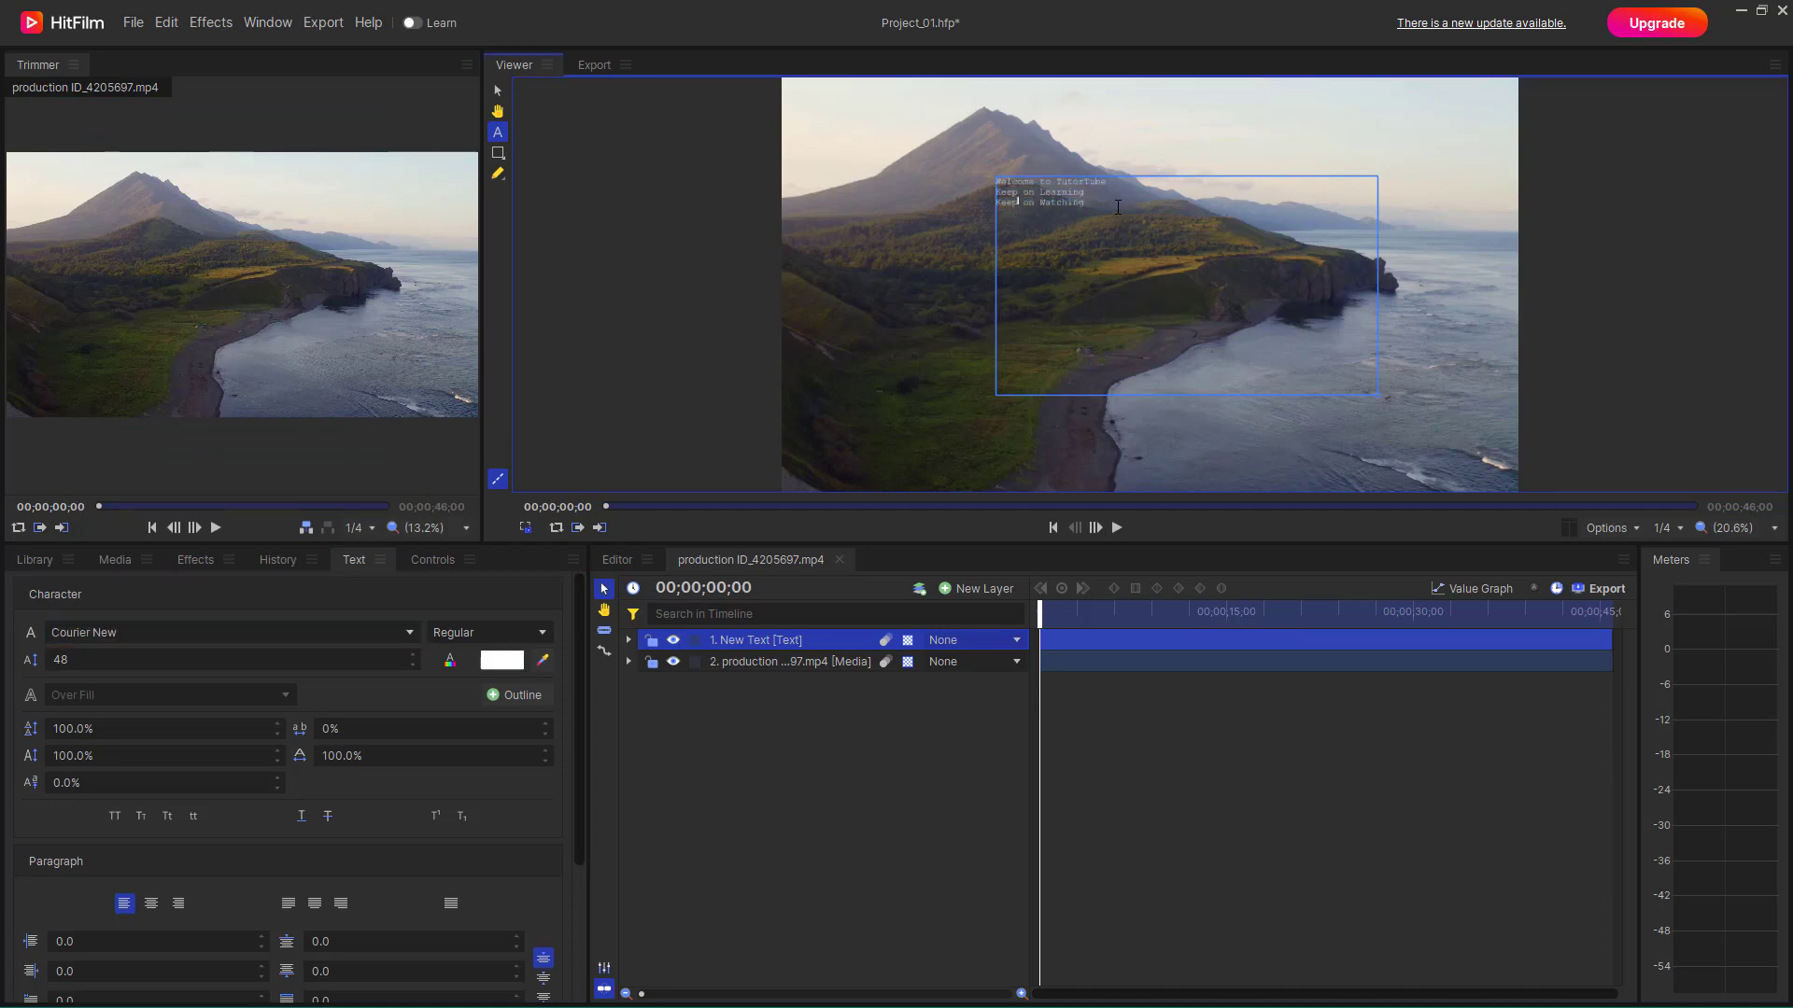
{"action": "left_click_drag", "start_coordinate": [1117, 207], "coordinate": [973, 162]}
{"action": "left_click_drag", "start_coordinate": [1091, 203], "coordinate": [977, 190]}
{"action": "left_click", "coordinate": [413, 634]}
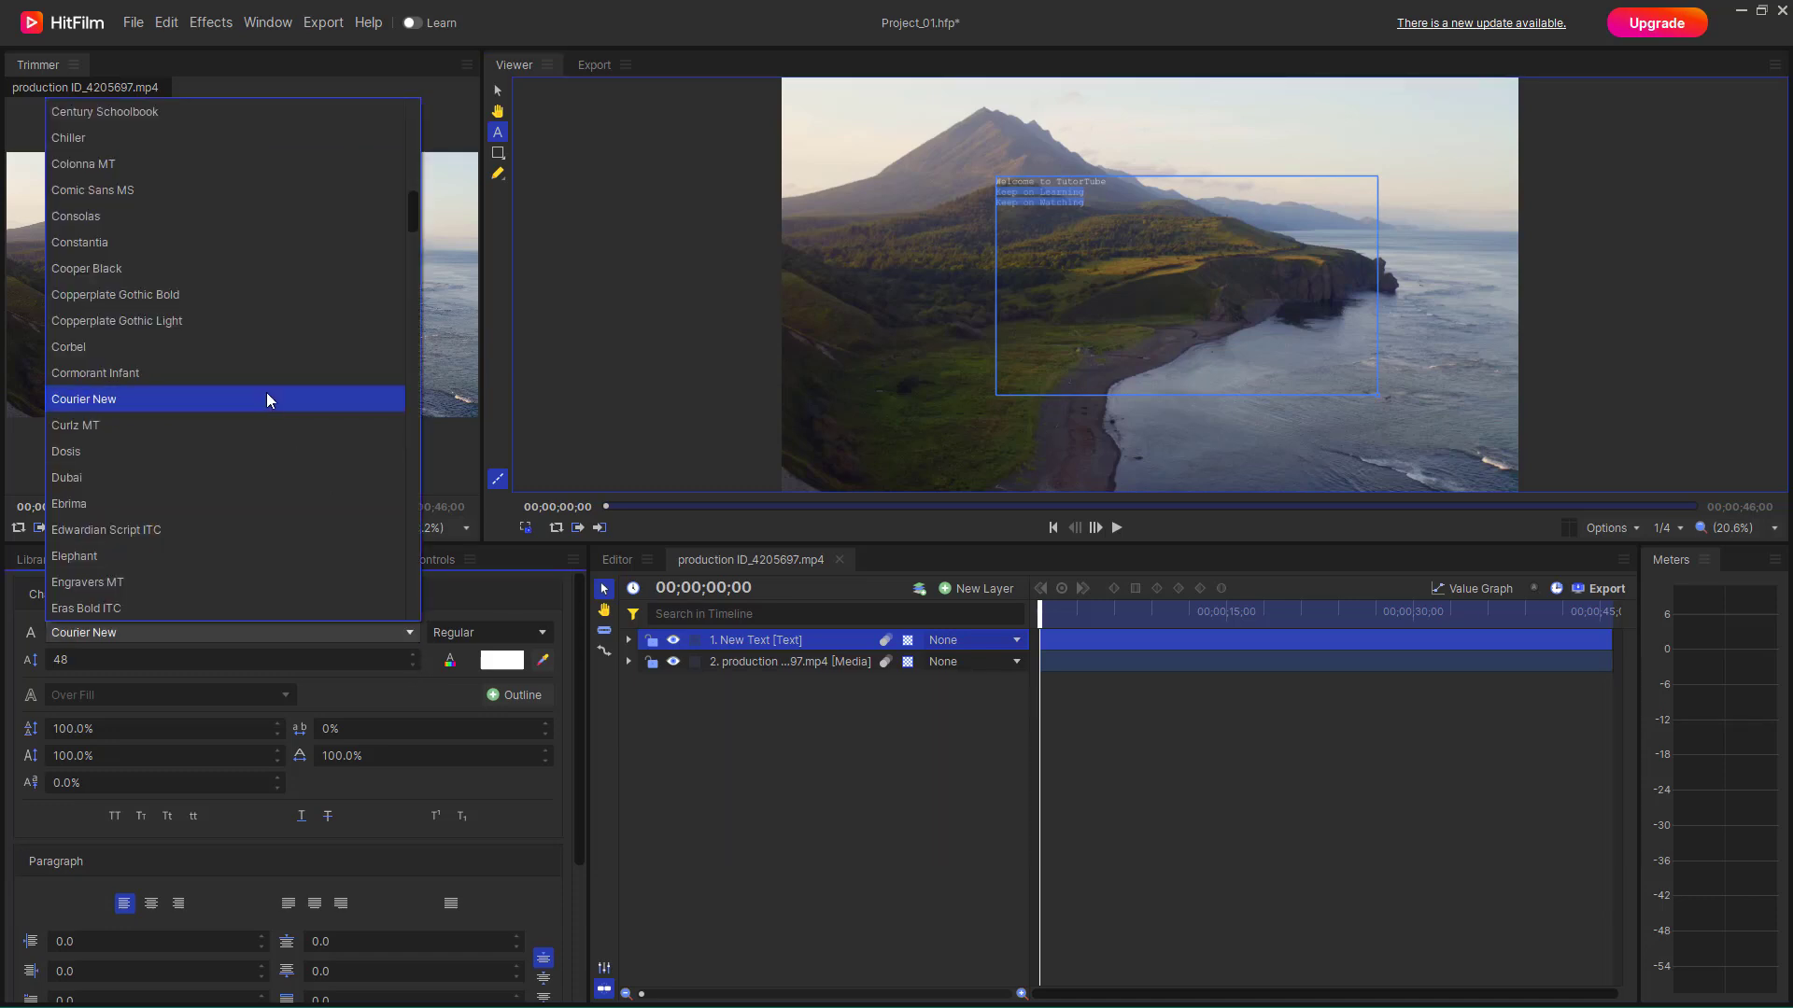
{"action": "scroll", "coordinate": [267, 392], "scroll_direction": "down", "scroll_amount": 12}
{"action": "left_click", "coordinate": [121, 371]}
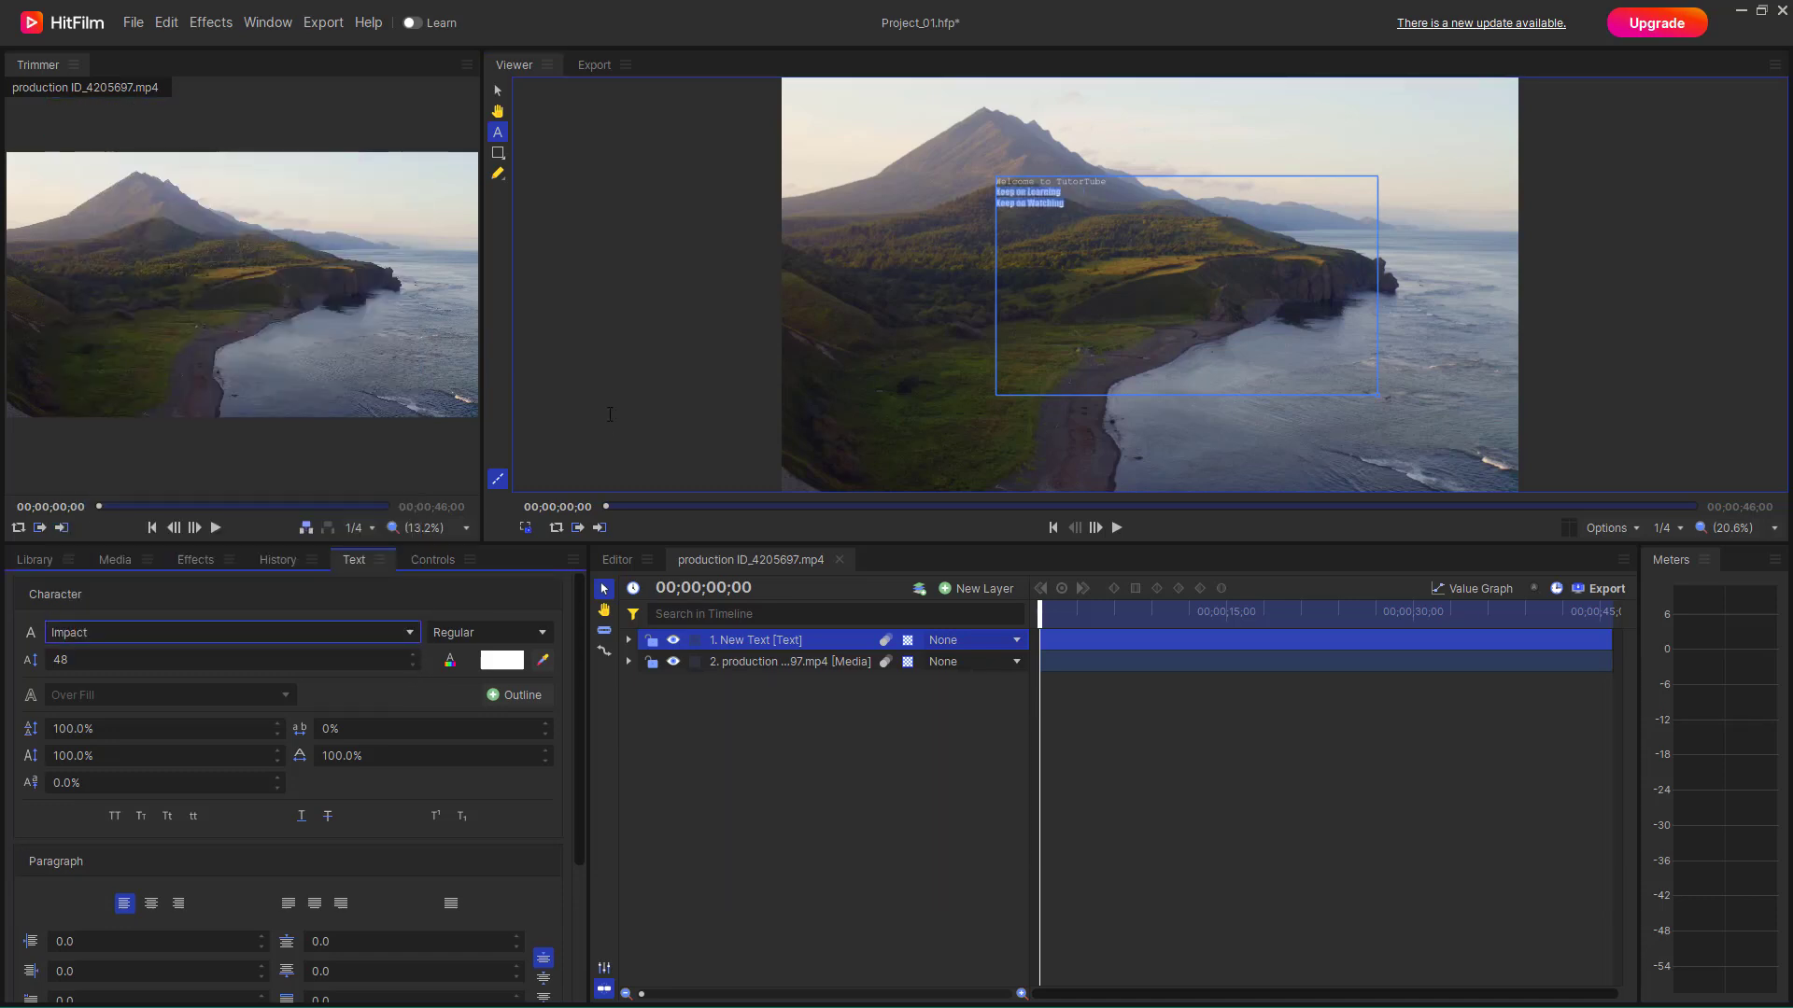
{"action": "key", "text": "ctrl+a"}
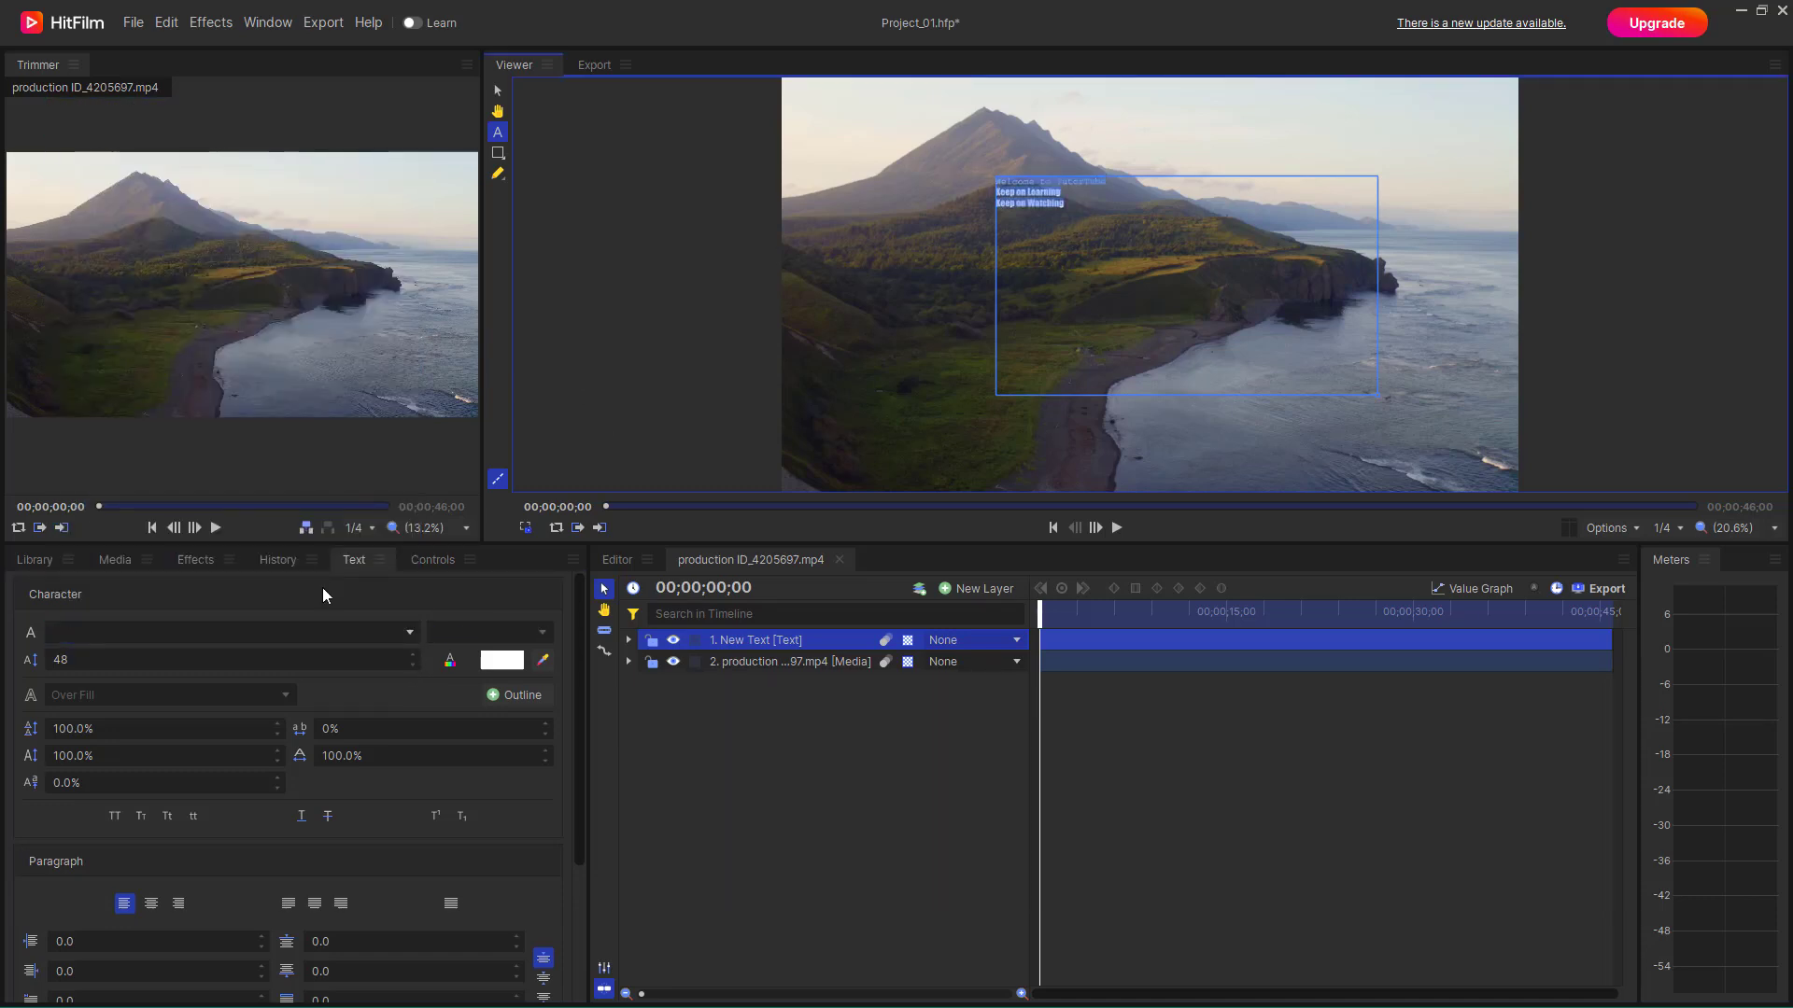
{"action": "left_click", "coordinate": [411, 629]}
{"action": "left_click", "coordinate": [409, 624]}
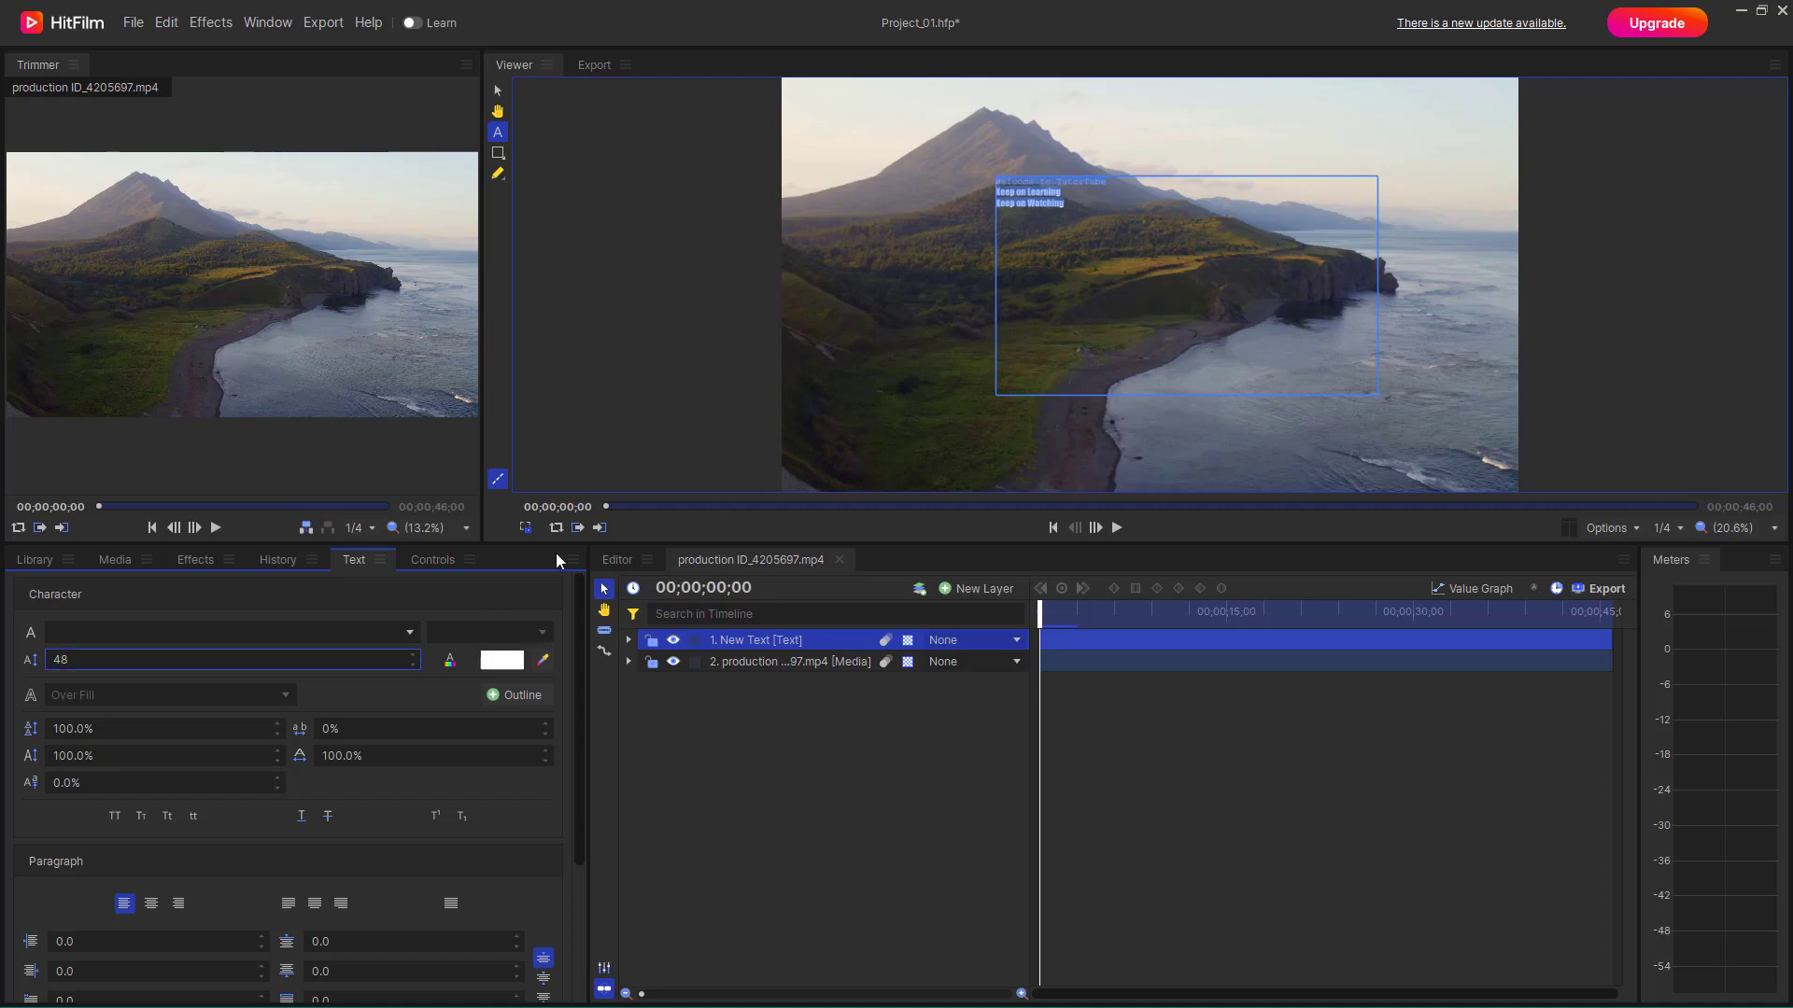
Set the font size of "Welcome to TutorTube" to 300
{"action": "left_click", "coordinate": [1123, 221]}
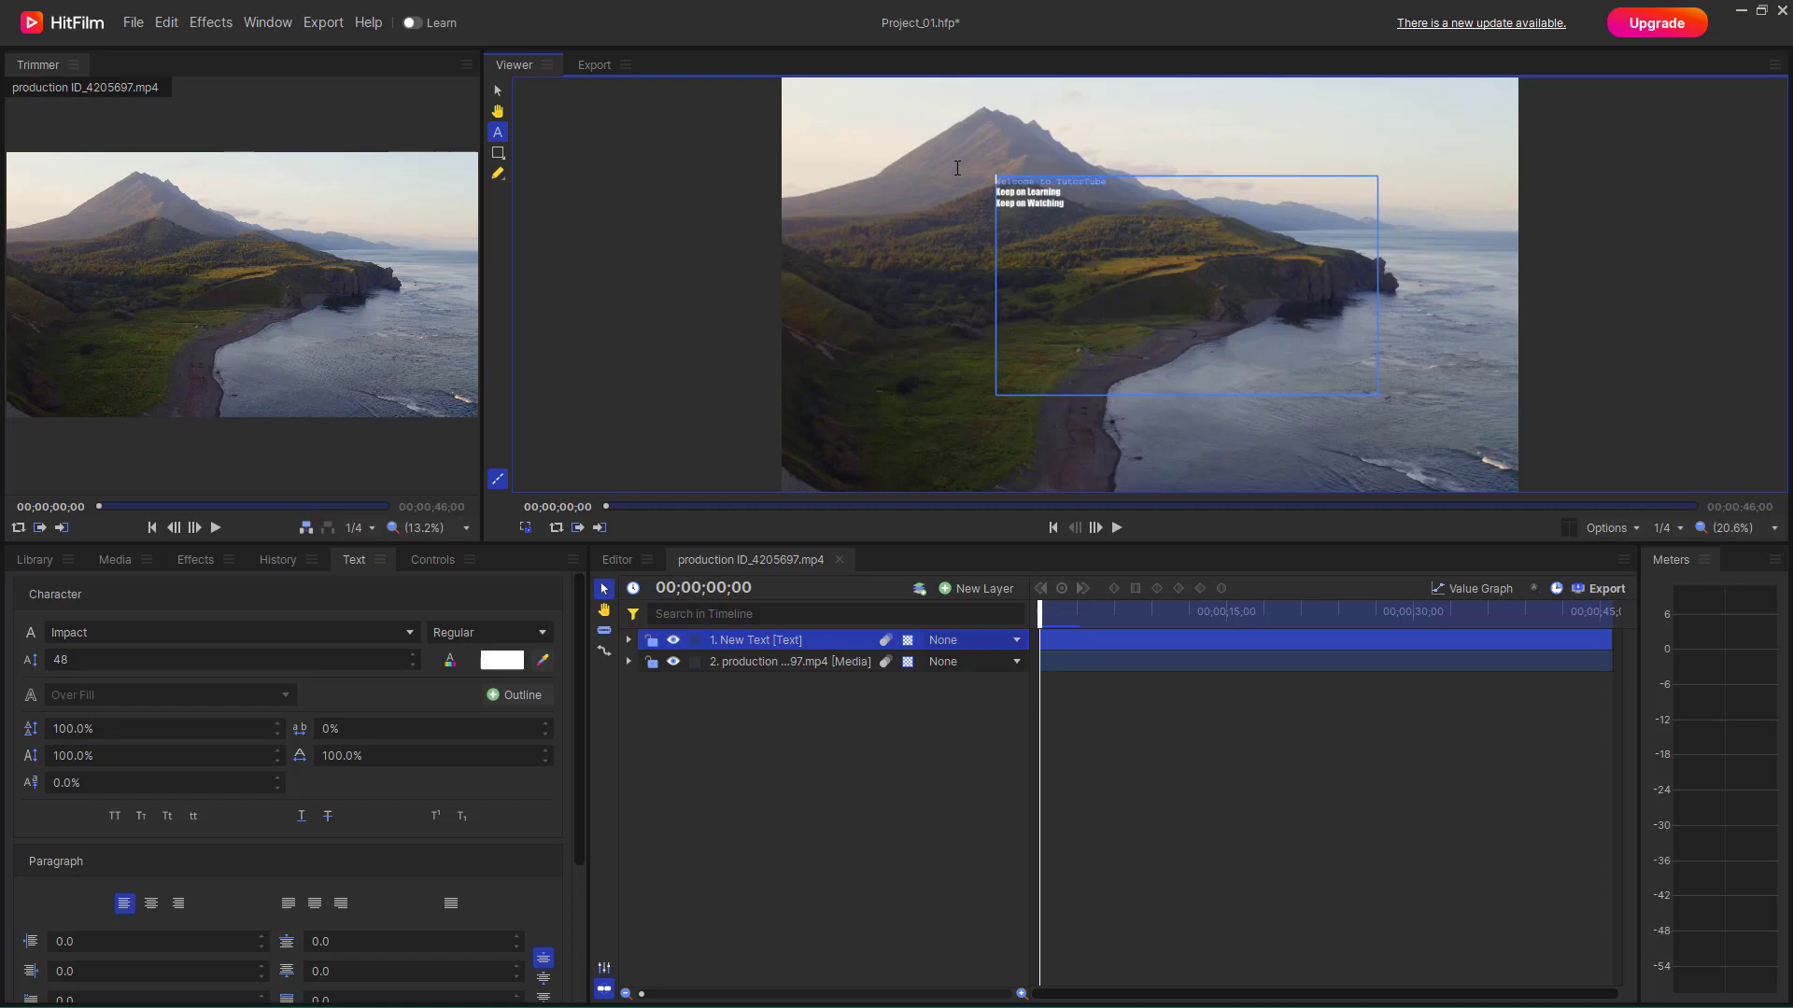
{"action": "left_click", "coordinate": [383, 661]}
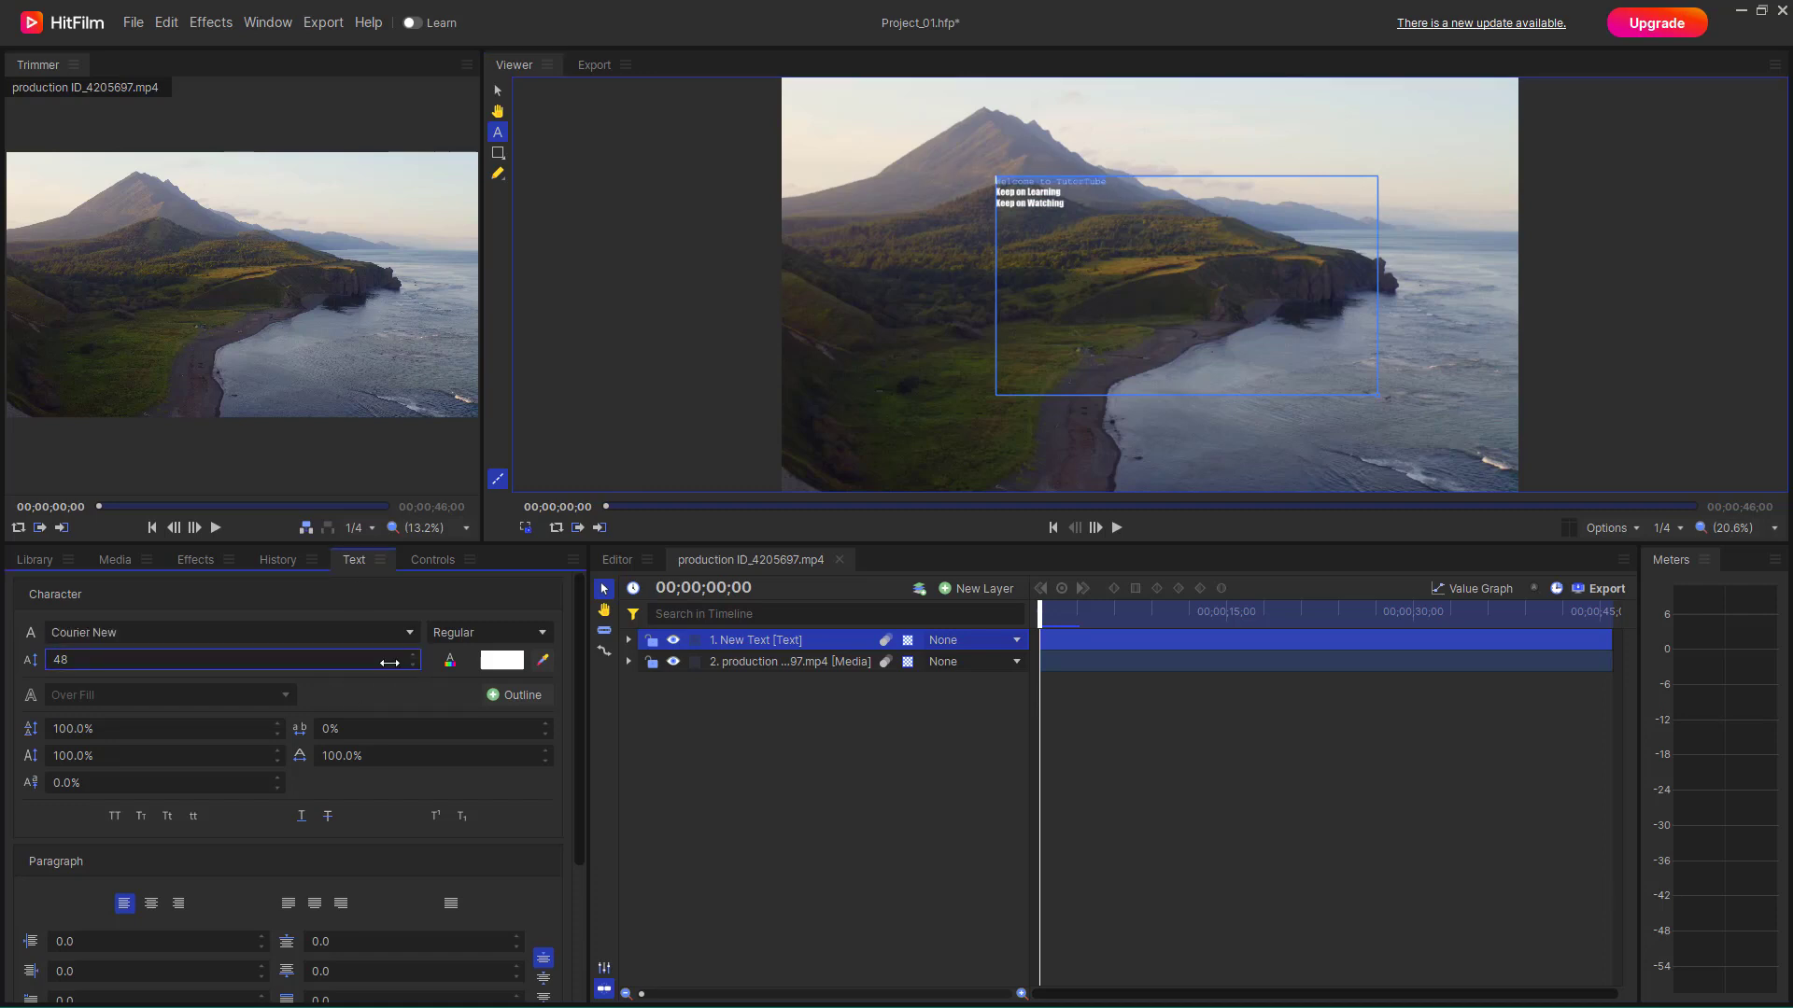
{"action": "type", "text": "300"}
{"action": "key", "text": "Return"}
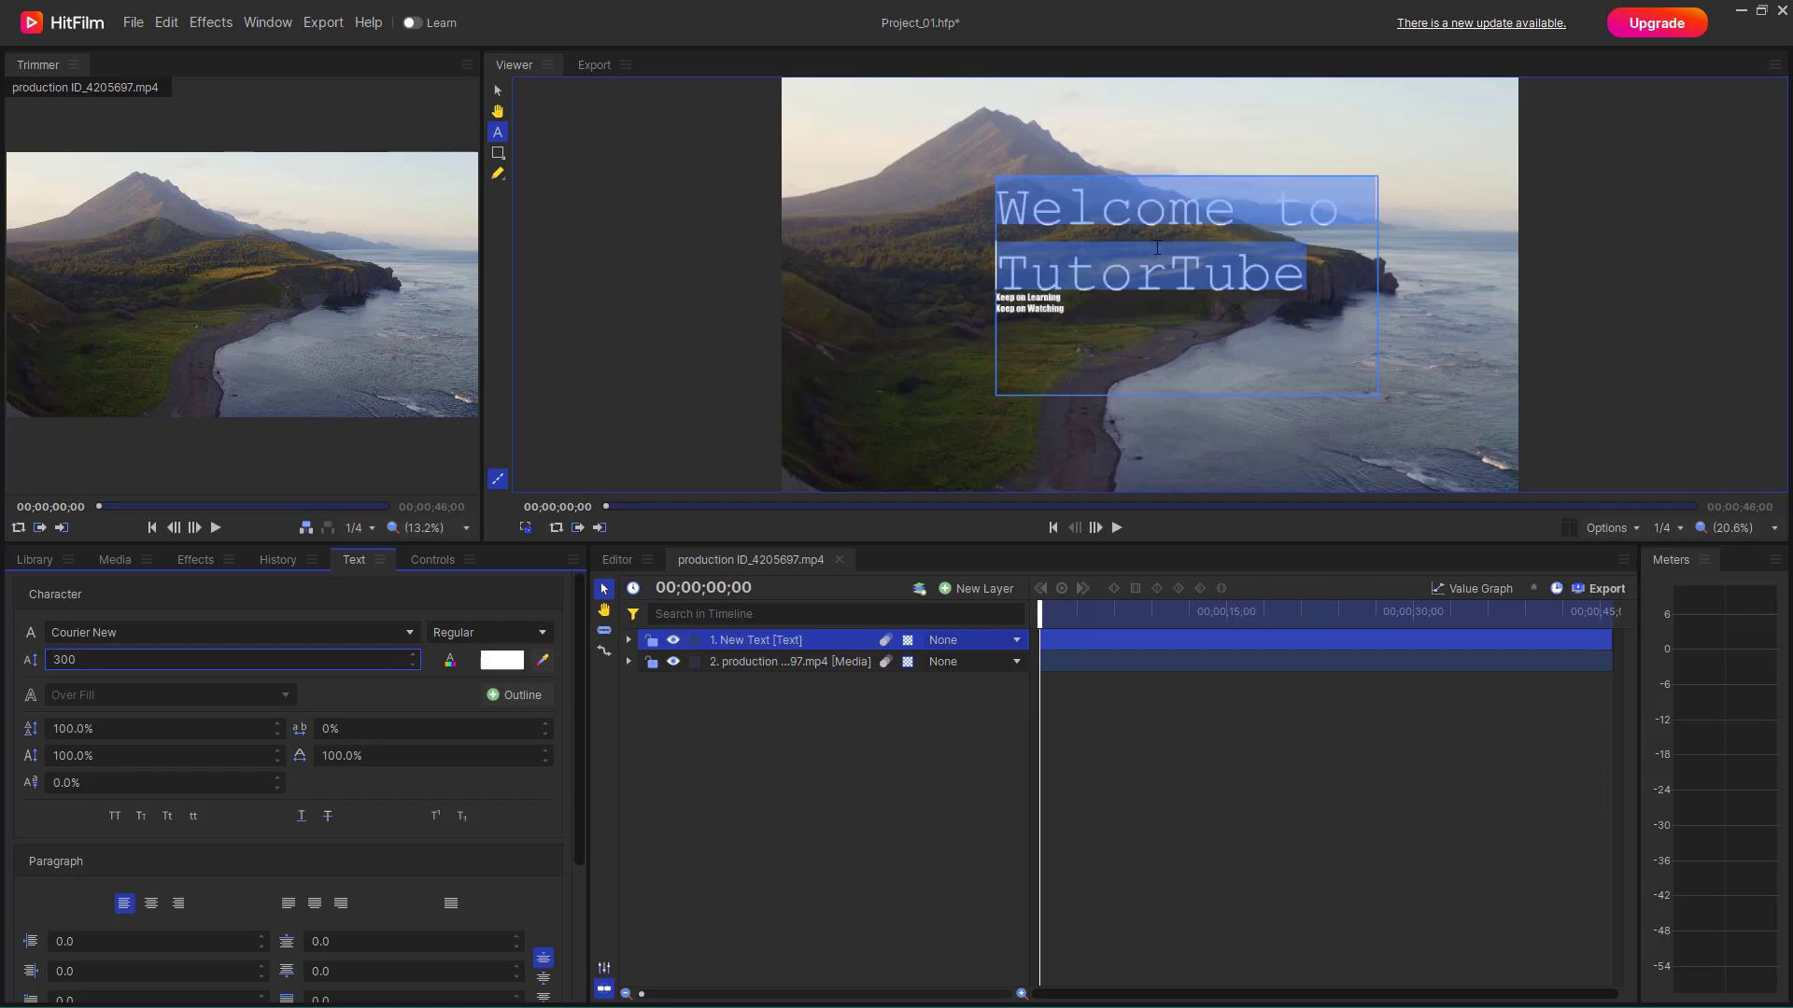
Set the font size of the lines "Keep on Learning" and "Keep on Watching" to 100
{"action": "left_click", "coordinate": [1167, 271]}
{"action": "left_click_drag", "start_coordinate": [1067, 310], "coordinate": [995, 295]}
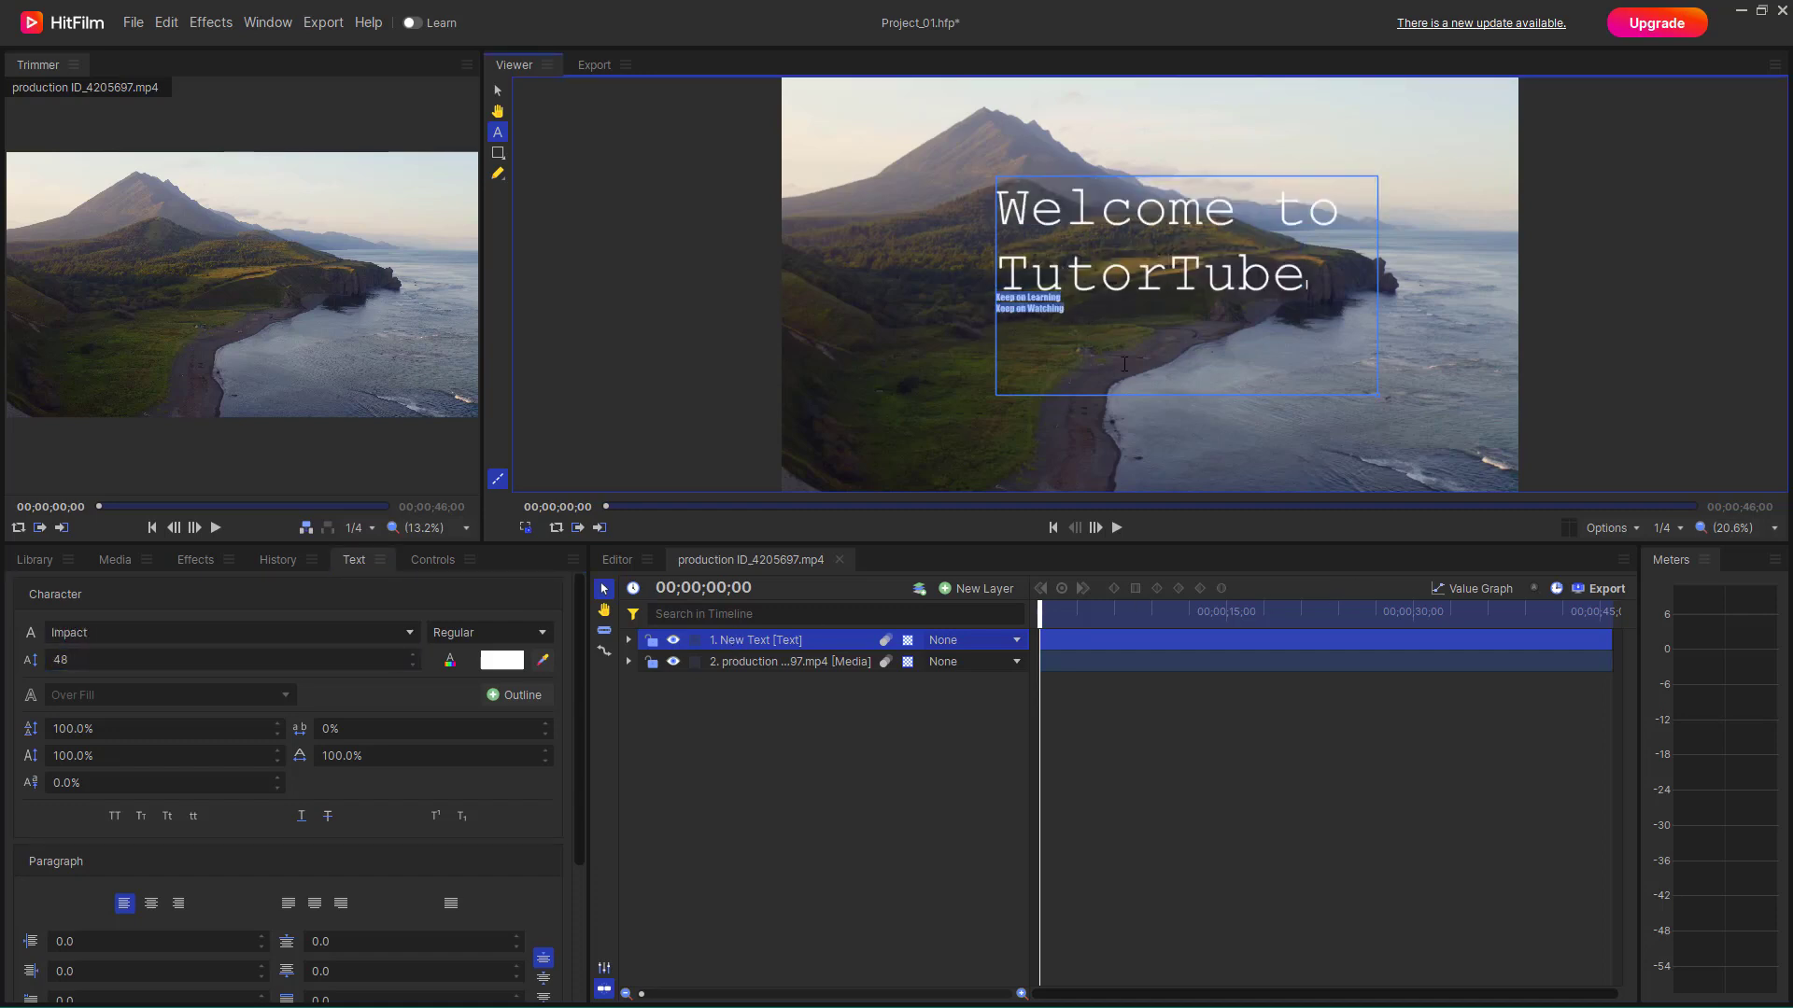
{"action": "left_click", "coordinate": [392, 656]}
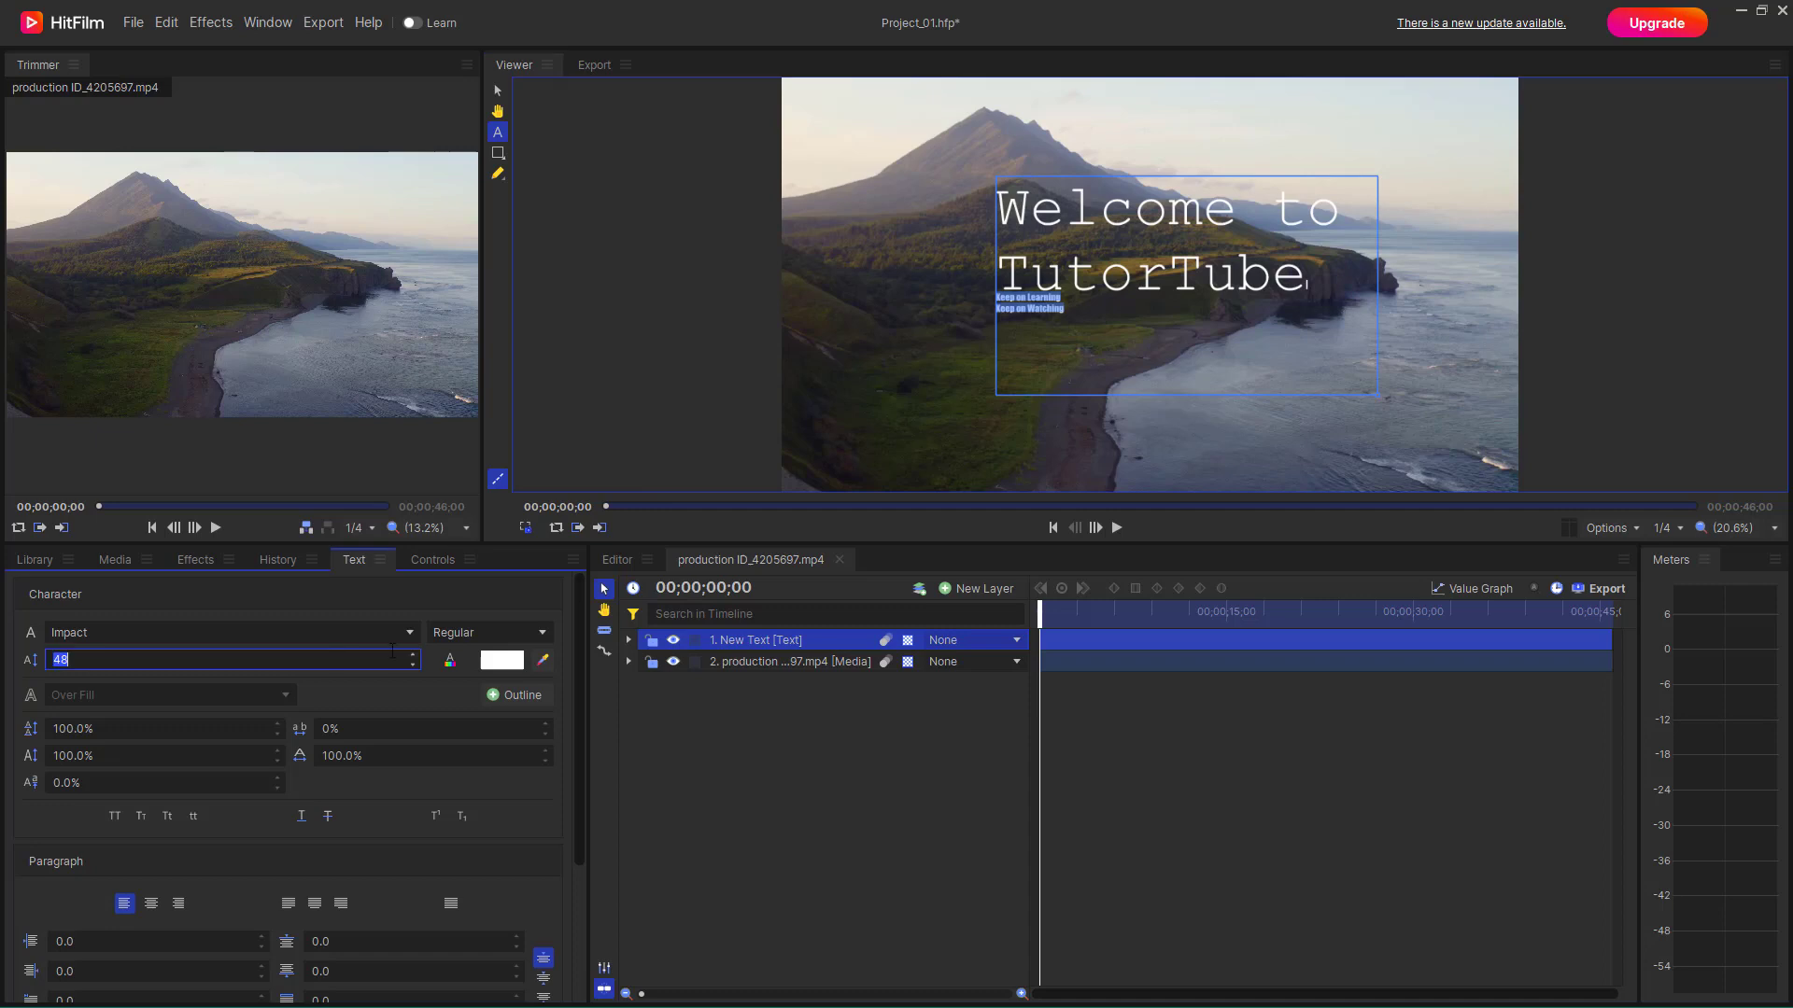
{"action": "type", "text": "100"}
{"action": "key", "text": "Return"}
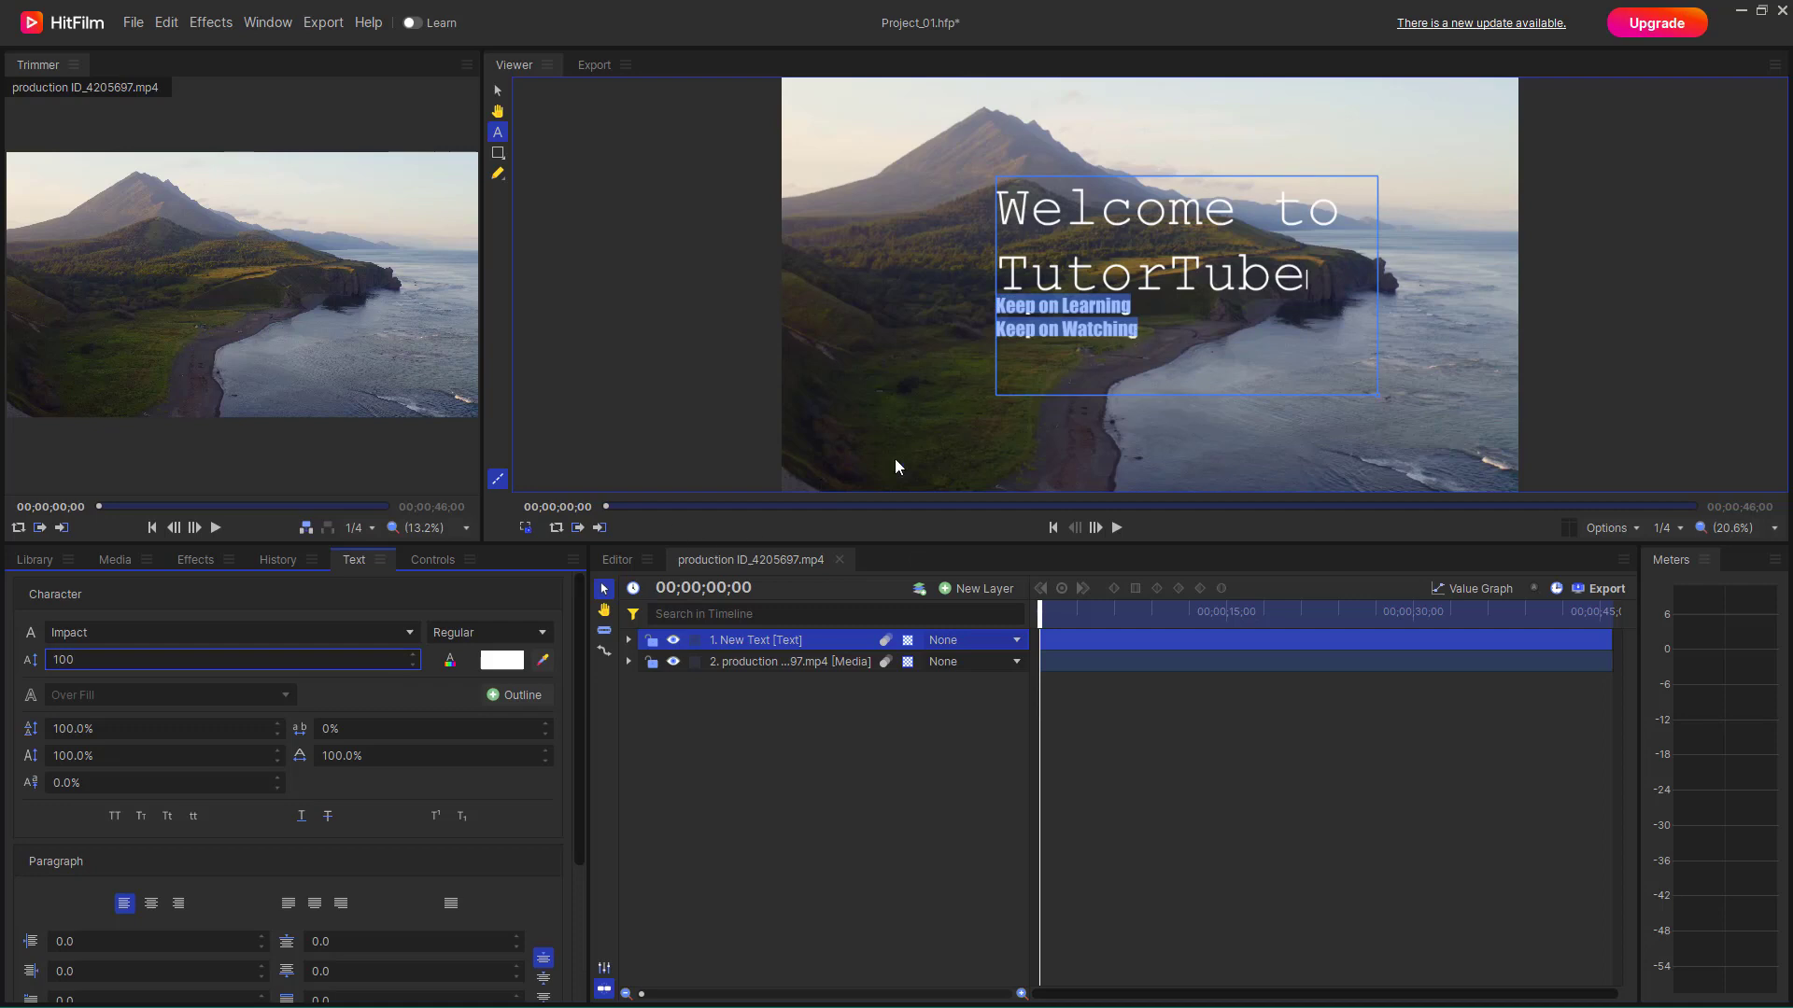
Change the font of "Welcome to TutorTube" to Eras Demi ITC
{"action": "left_click", "coordinate": [1151, 358]}
{"action": "left_click_drag", "start_coordinate": [1311, 269], "coordinate": [992, 265]}
{"action": "left_click", "coordinate": [1306, 264]}
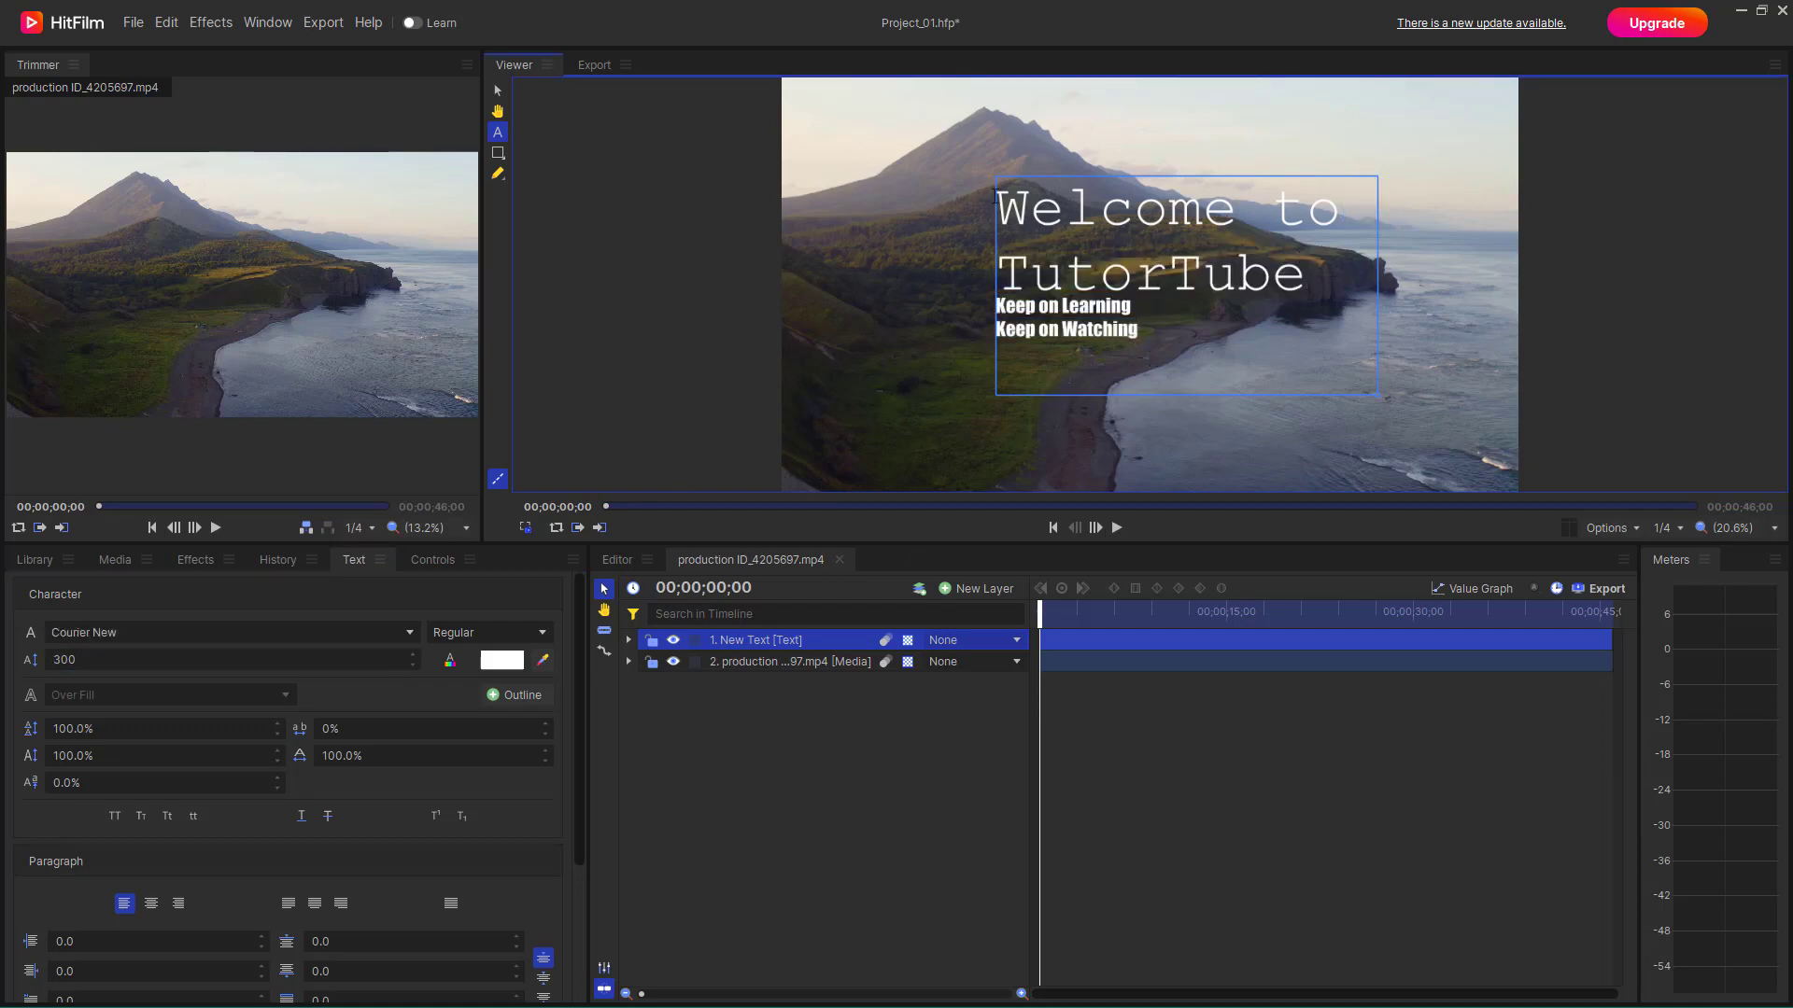
{"action": "left_click_drag", "start_coordinate": [1306, 268], "coordinate": [996, 215]}
{"action": "left_click", "coordinate": [414, 629]}
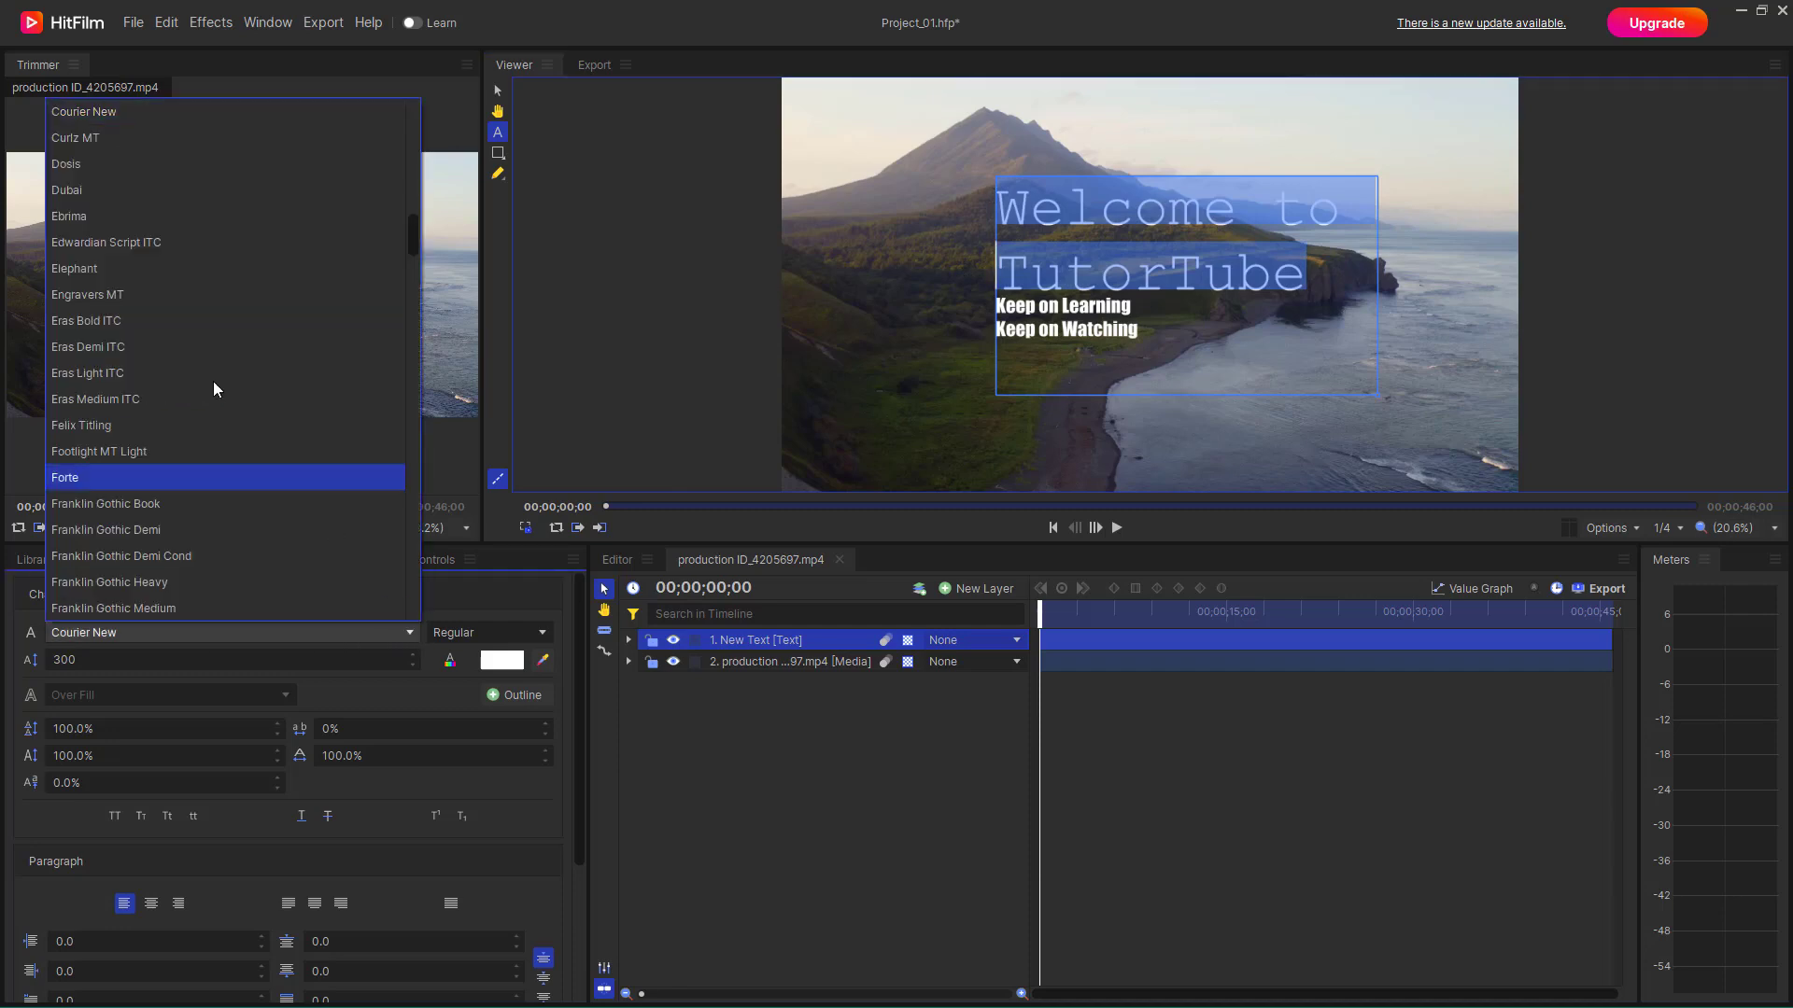
{"action": "left_click", "coordinate": [183, 348]}
Recolor the word "TutorTube" to bright red, #FF1212
{"action": "double_click", "coordinate": [1160, 267]}
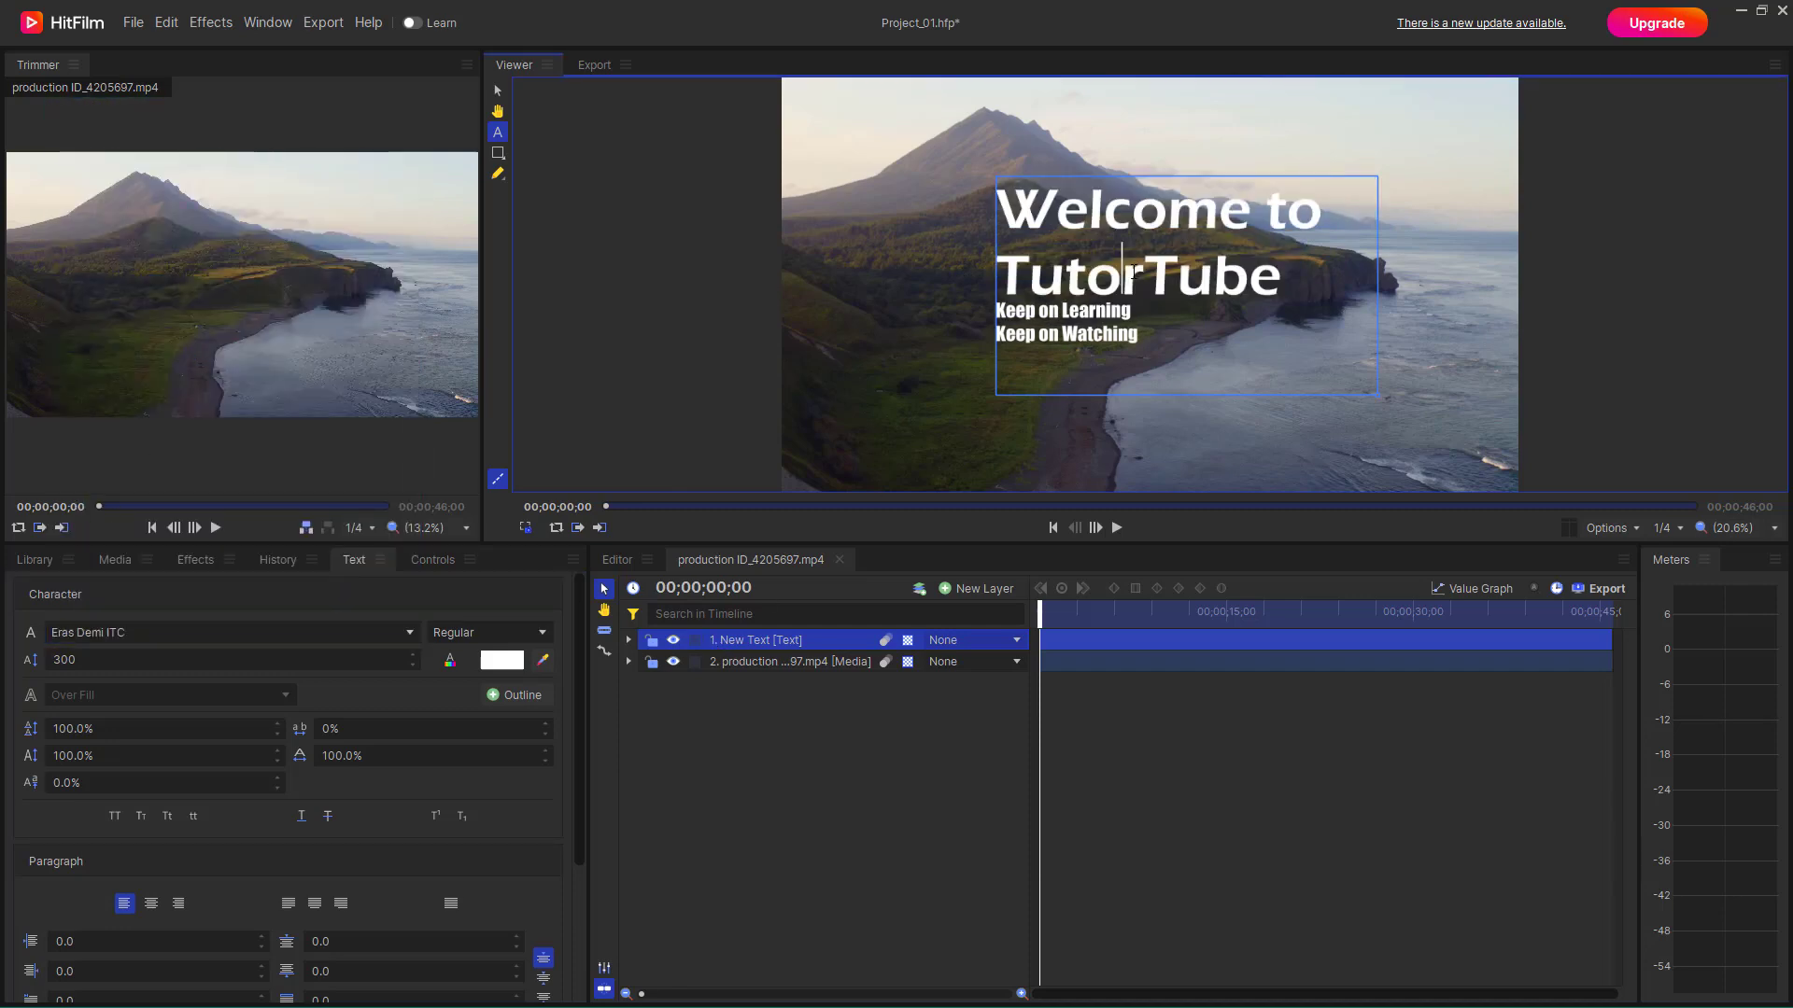
{"action": "left_click", "coordinate": [510, 668]}
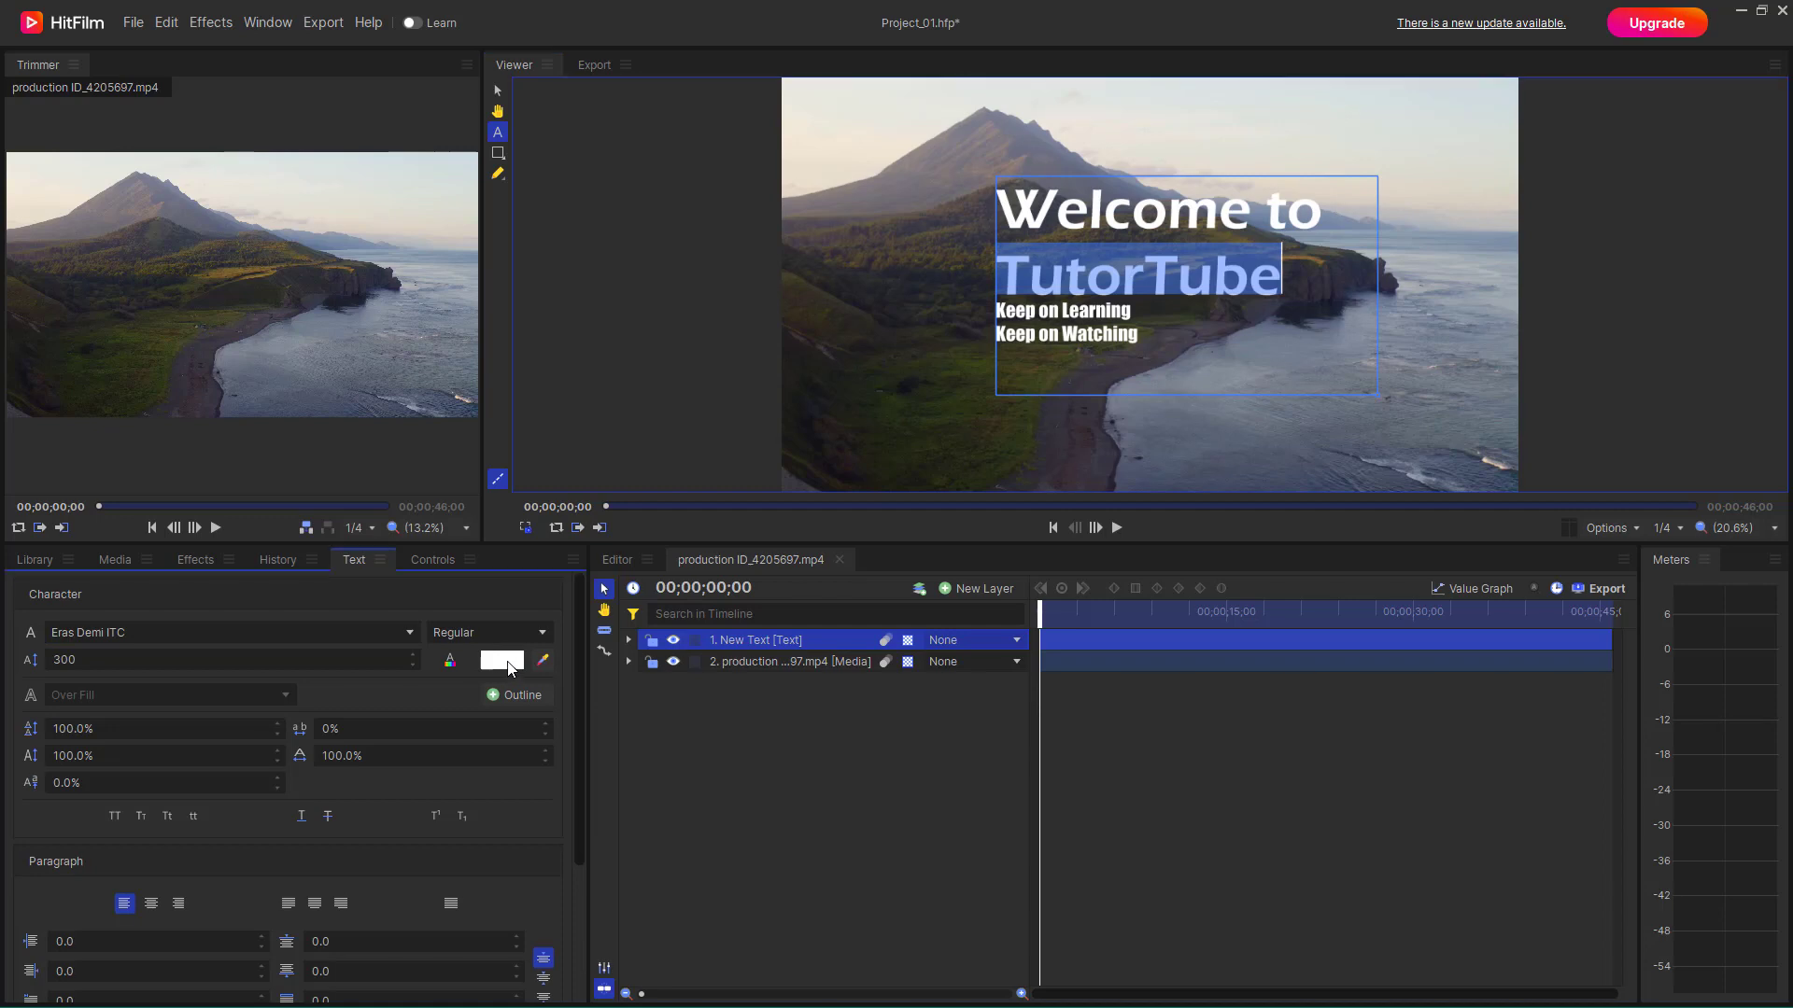
{"action": "left_click", "coordinate": [768, 507]}
{"action": "left_click_drag", "start_coordinate": [994, 284], "coordinate": [1016, 280]}
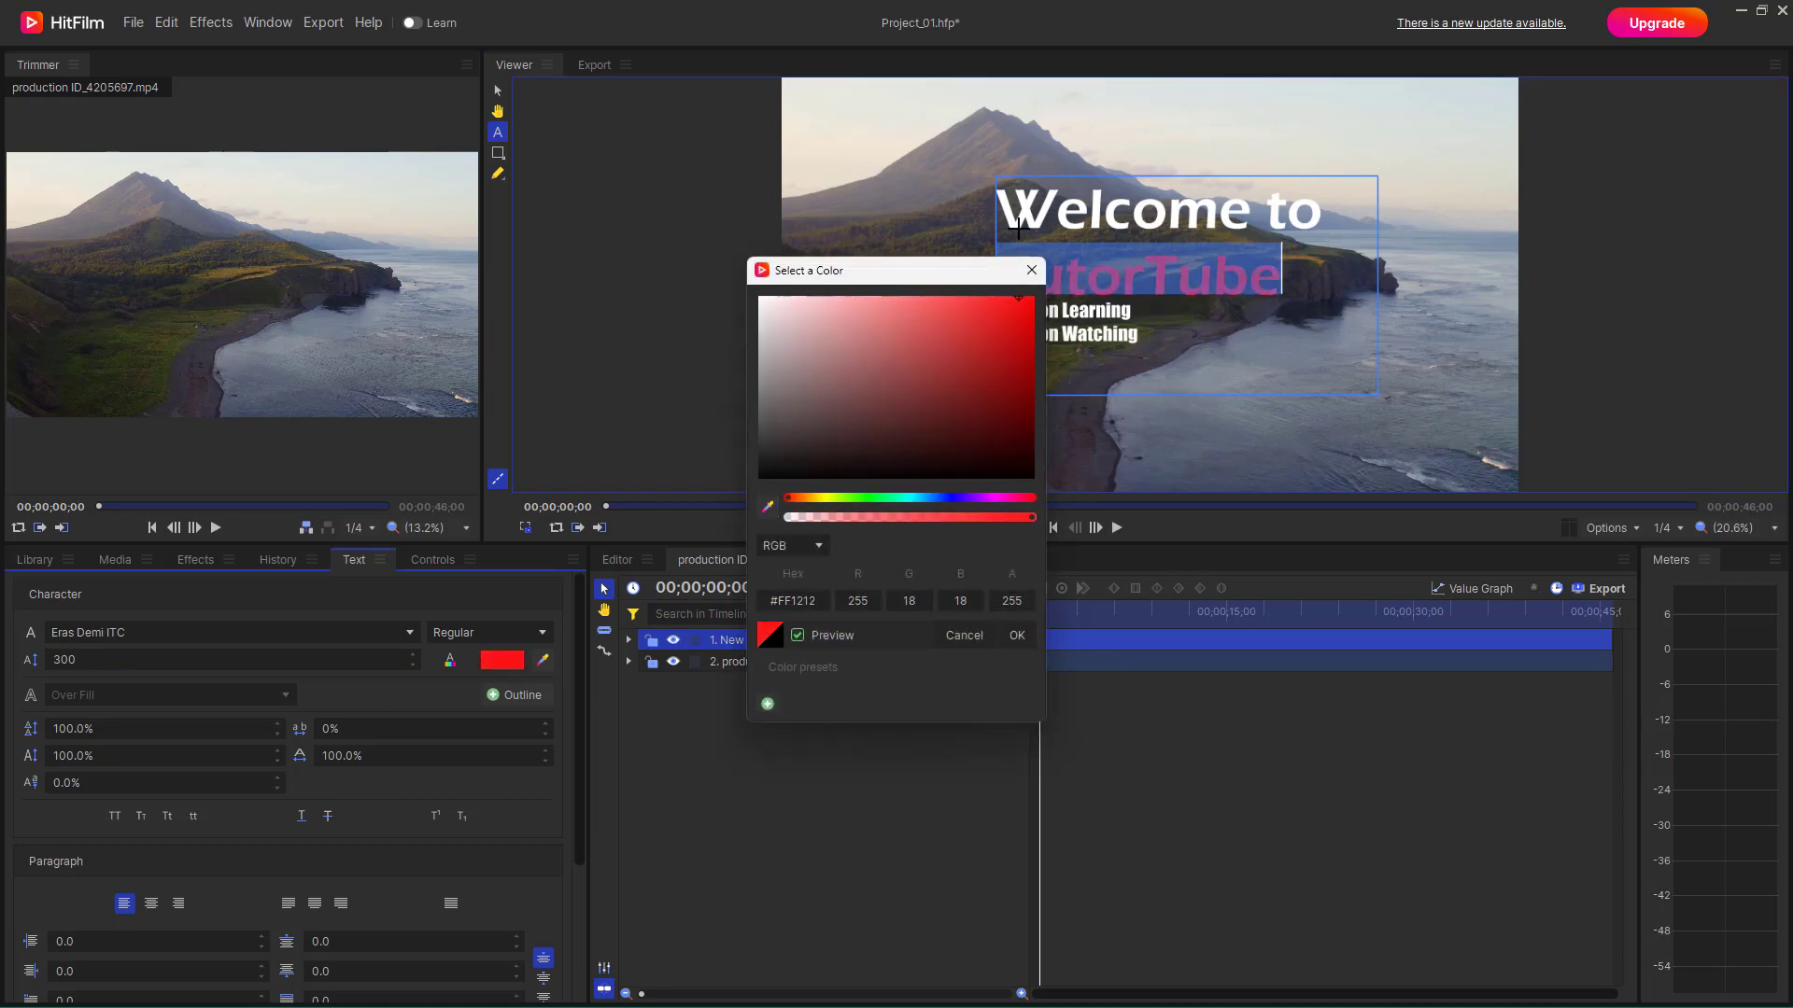
{"action": "left_click", "coordinate": [1033, 270]}
Recolor only the "Tutor" part of "TutorTube" to a muted, dusty pink
{"action": "left_click", "coordinate": [1144, 265]}
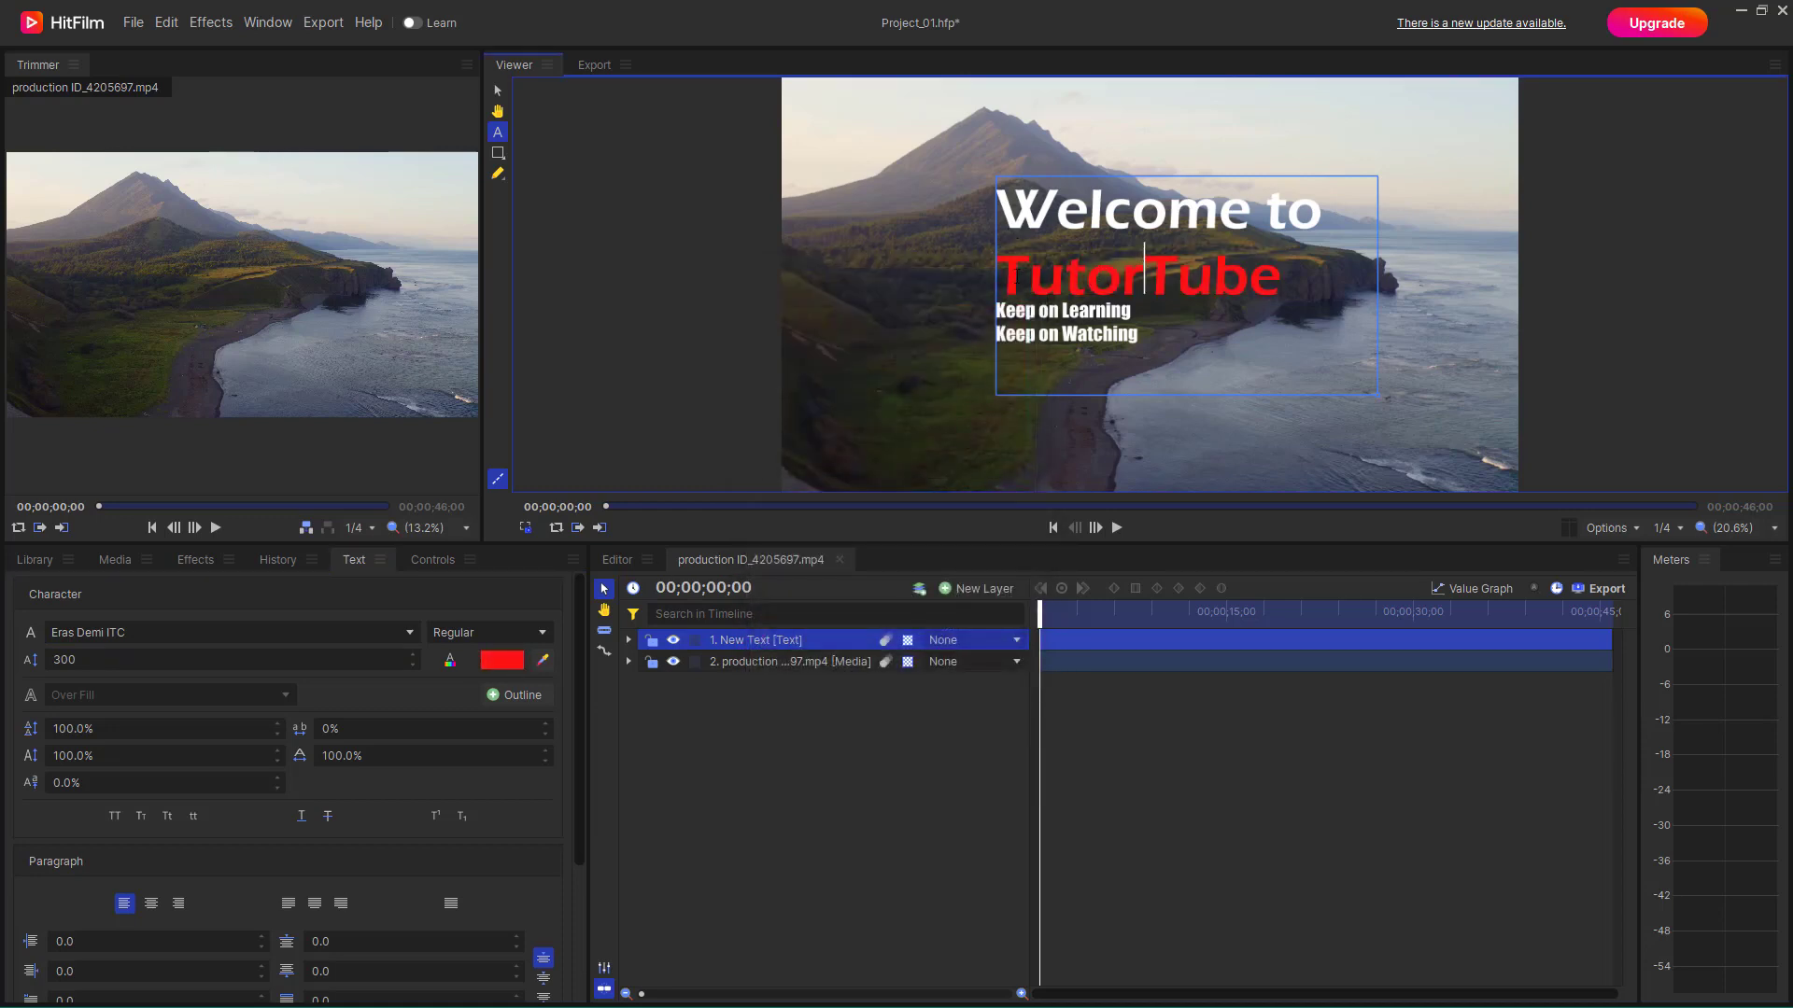
{"action": "left_click_drag", "start_coordinate": [1143, 265], "coordinate": [995, 270]}
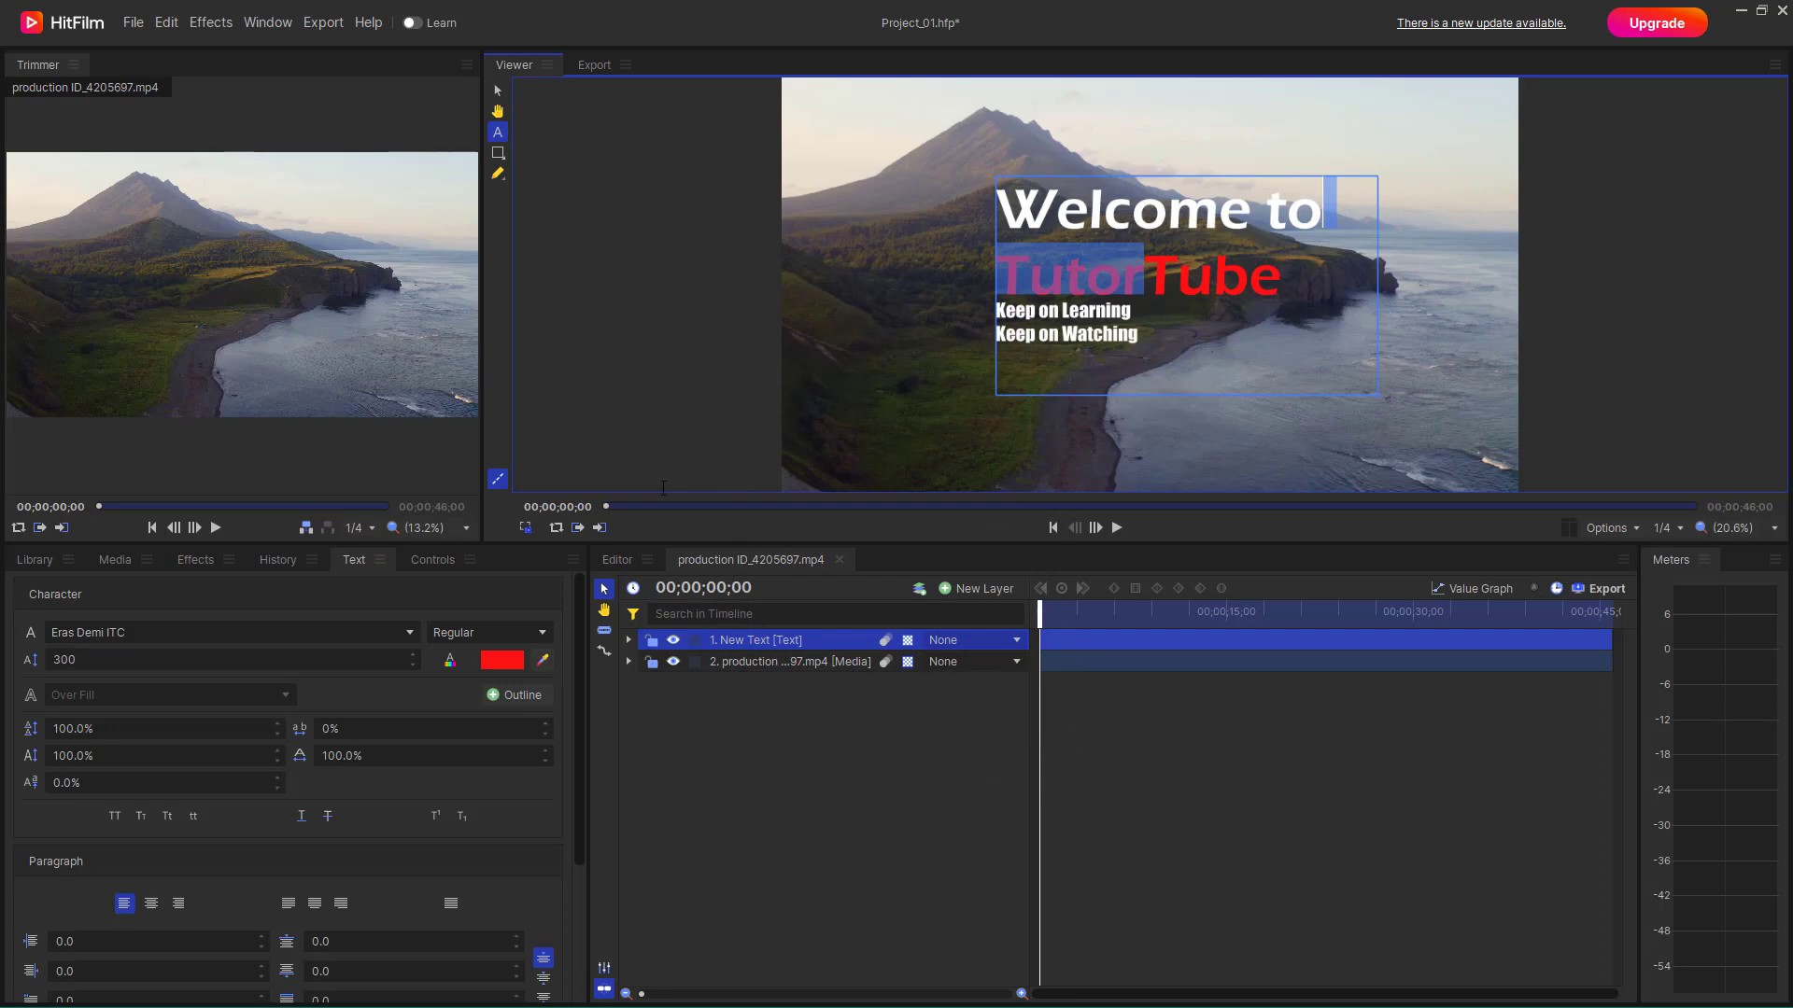
{"action": "left_click", "coordinate": [502, 660]}
{"action": "left_click_drag", "start_coordinate": [885, 358], "coordinate": [825, 315]}
{"action": "left_click", "coordinate": [1023, 233]}
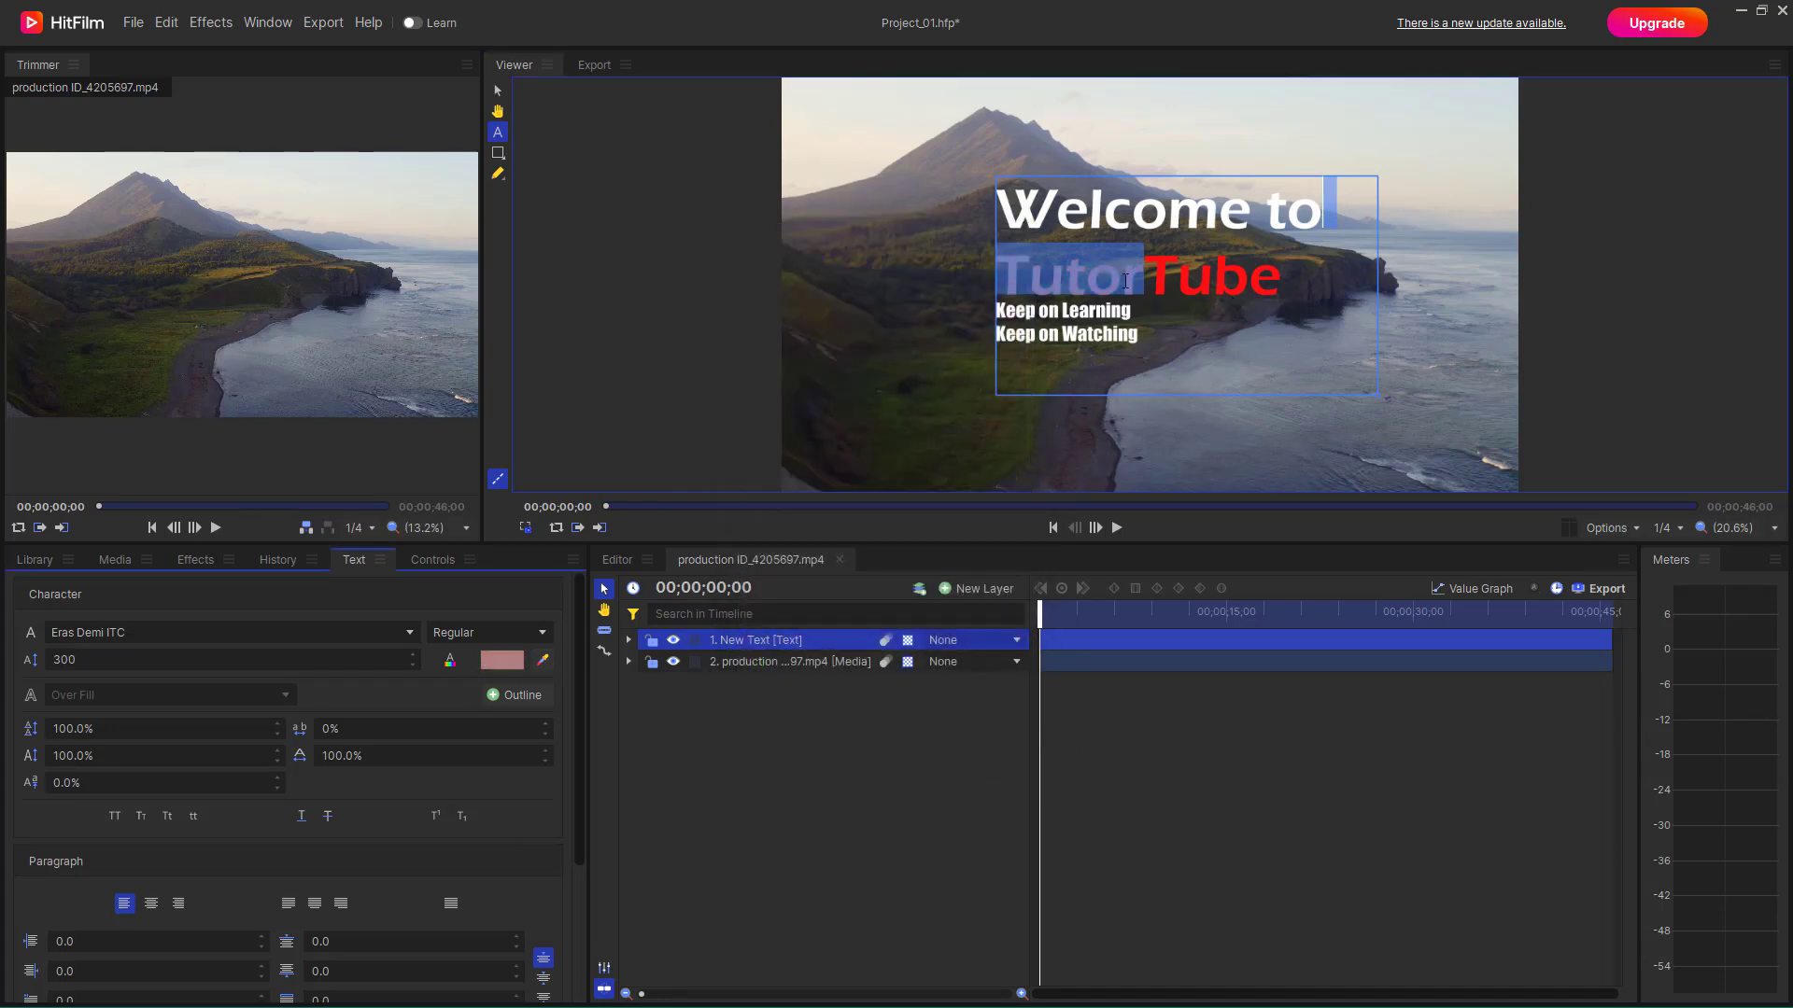
Try to add an outline with the text cursor at the end of "Keep on Learning", then select "Keep on Watching"
{"action": "left_click", "coordinate": [1130, 310]}
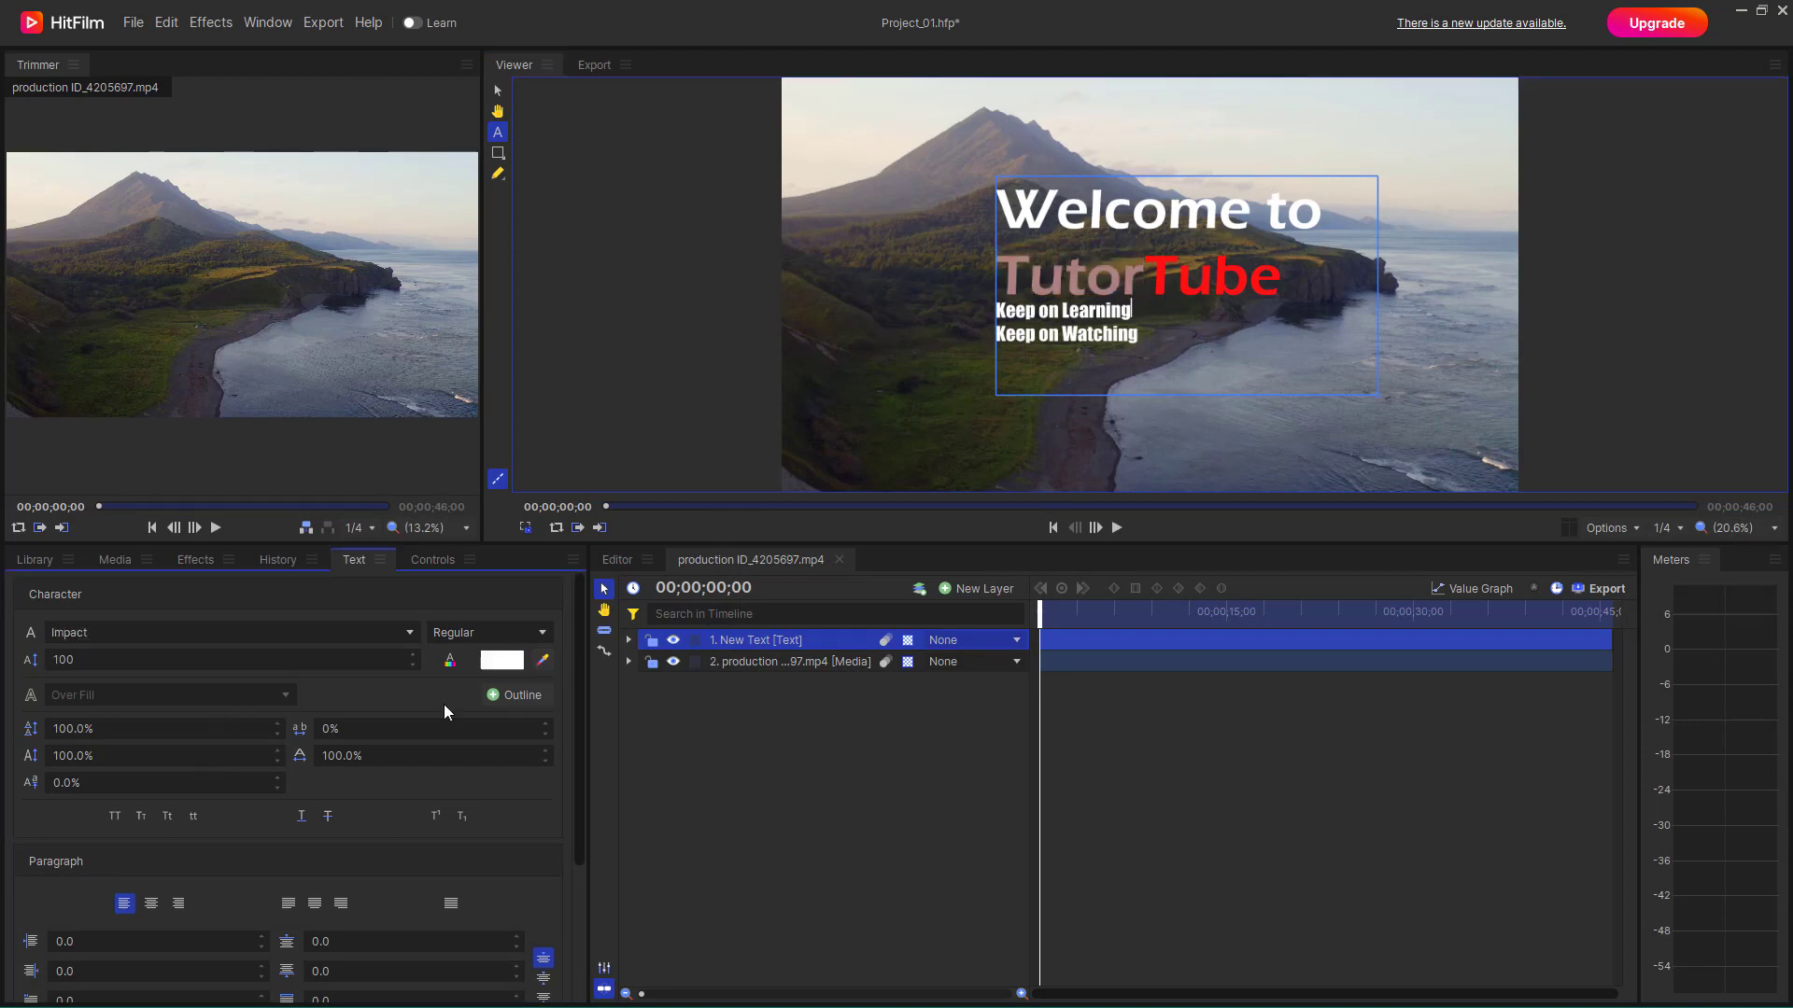
{"action": "left_click", "coordinate": [519, 694]}
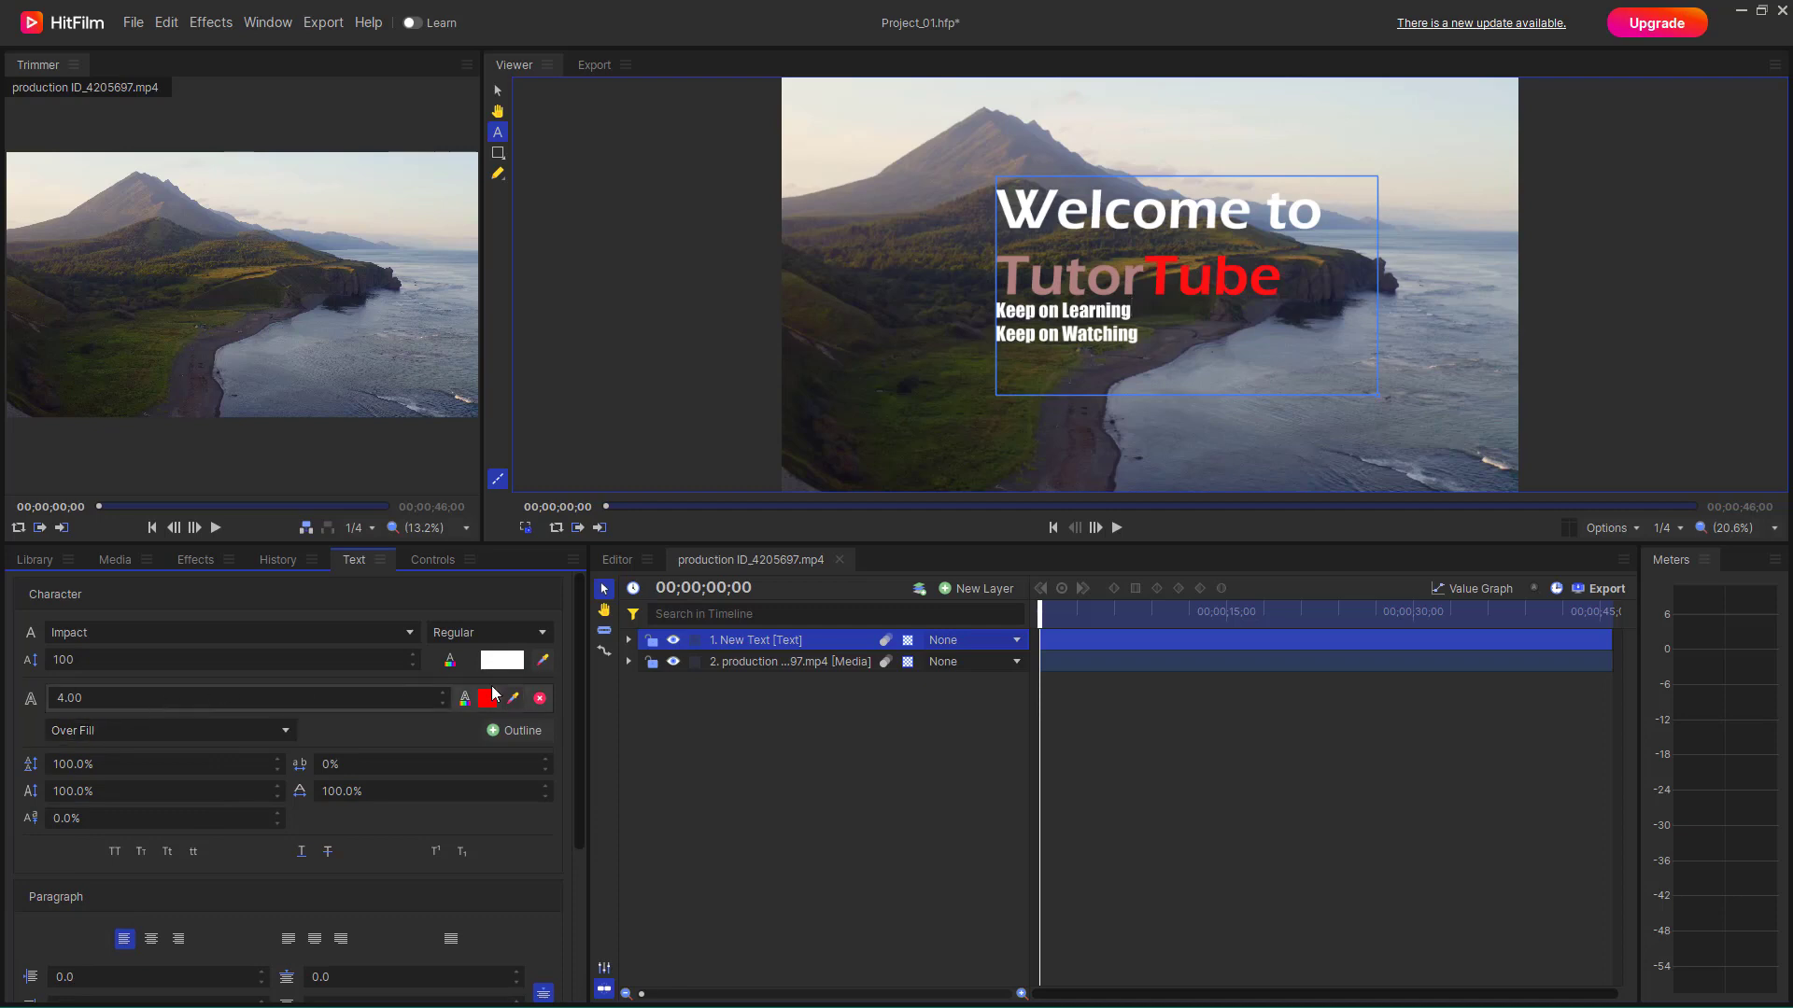
{"action": "left_click_drag", "start_coordinate": [1179, 337], "coordinate": [986, 334]}
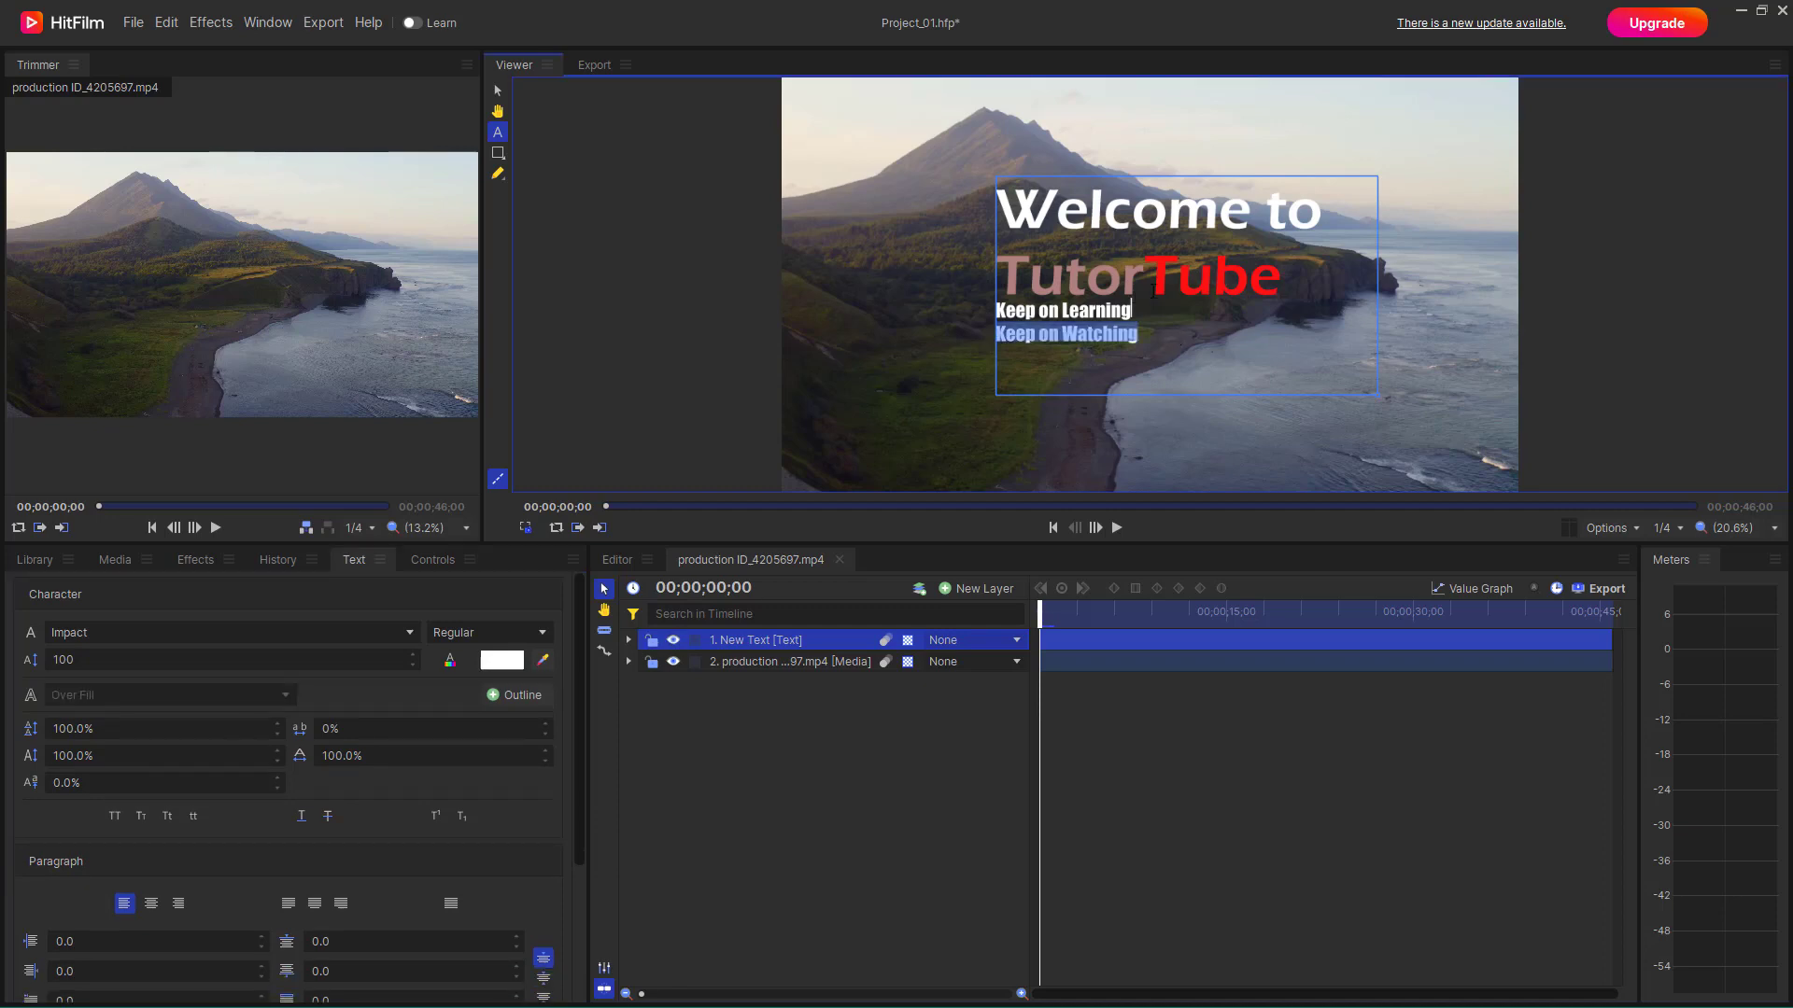
Add an outline to the word "TutorTube" and set its placement to Under Fill
{"action": "left_click", "coordinate": [1251, 274]}
{"action": "left_click_drag", "start_coordinate": [1329, 265], "coordinate": [971, 269]}
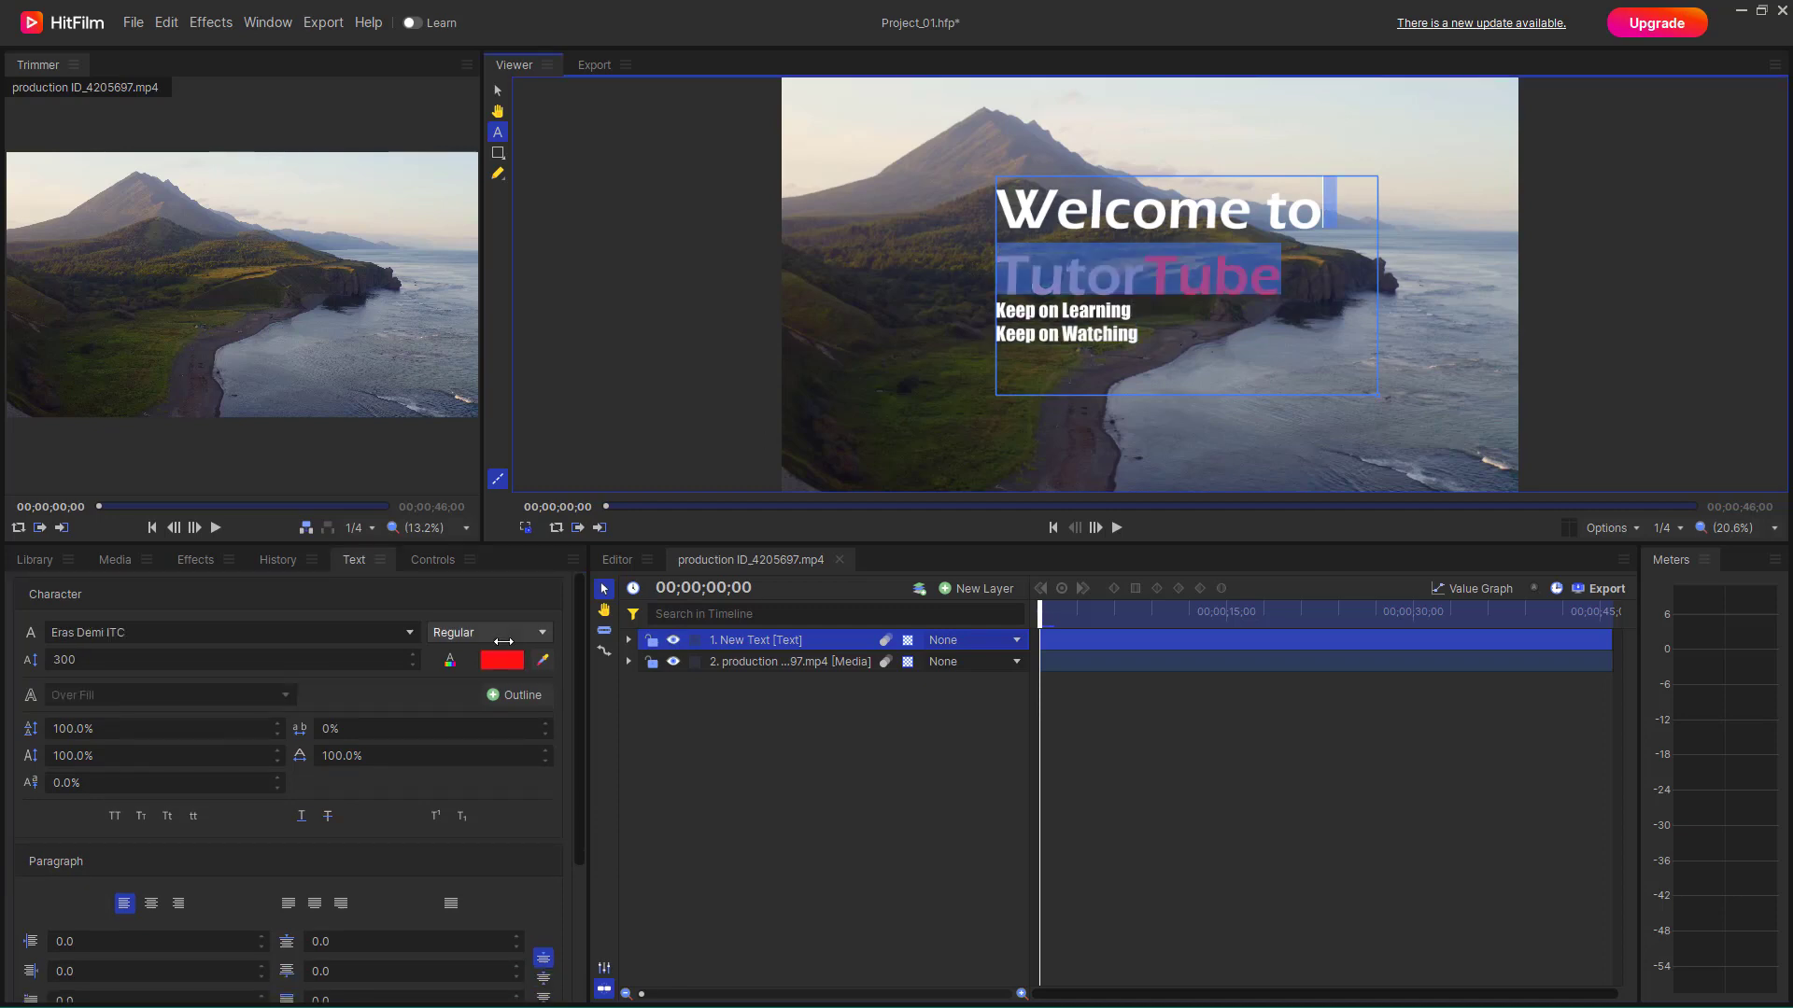
{"action": "left_click", "coordinate": [509, 693]}
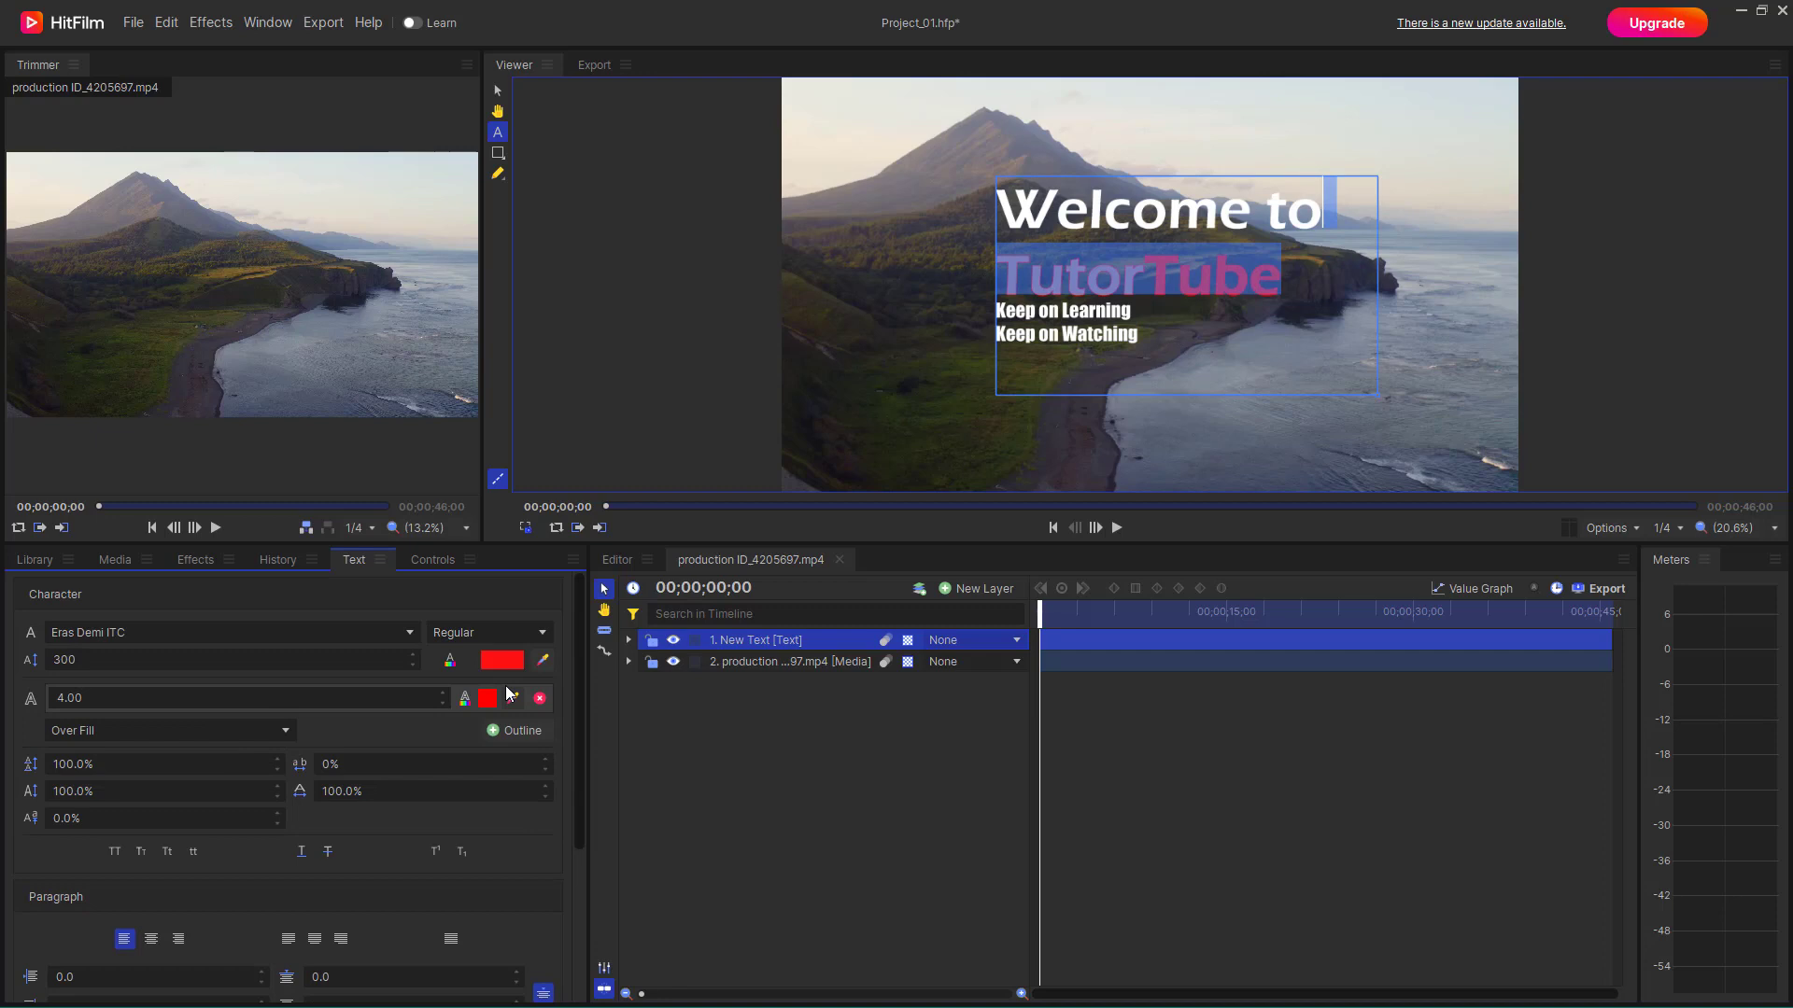
{"action": "left_click", "coordinate": [273, 730]}
{"action": "left_click", "coordinate": [211, 782]}
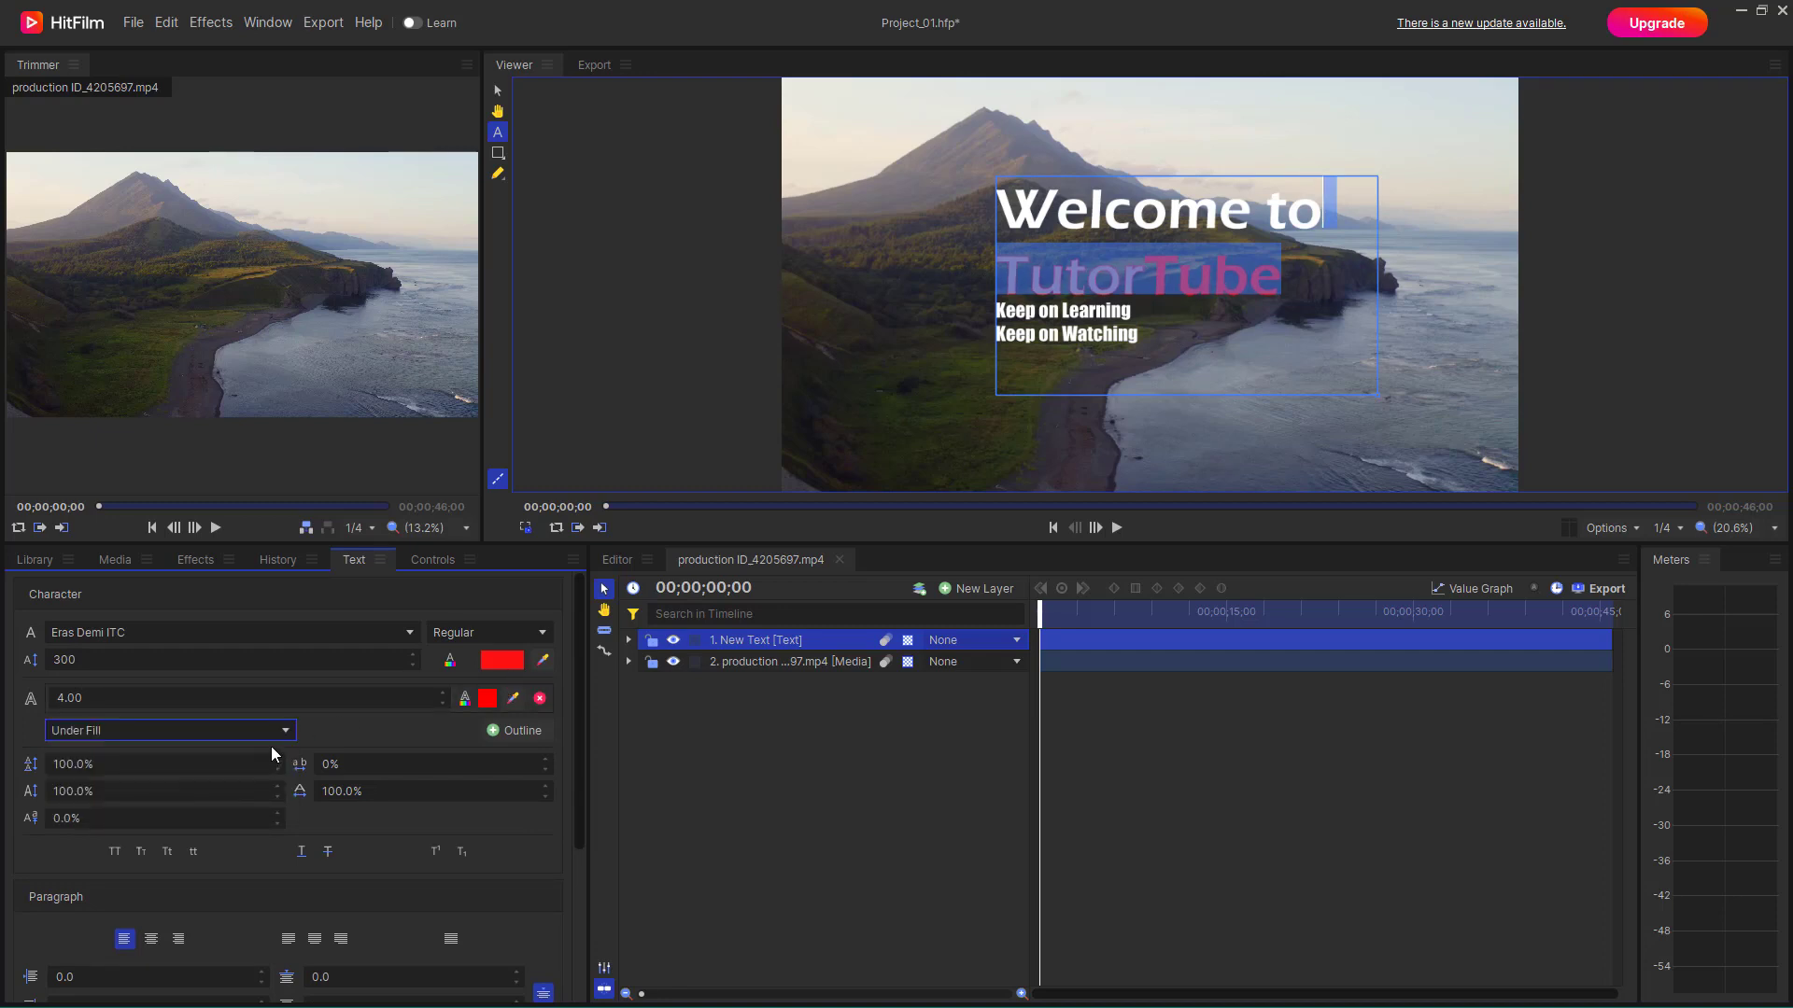
Set the outline of "TutorTube" to Centered placement with a width of 20
{"action": "left_click", "coordinate": [273, 733]}
{"action": "left_click", "coordinate": [175, 798]}
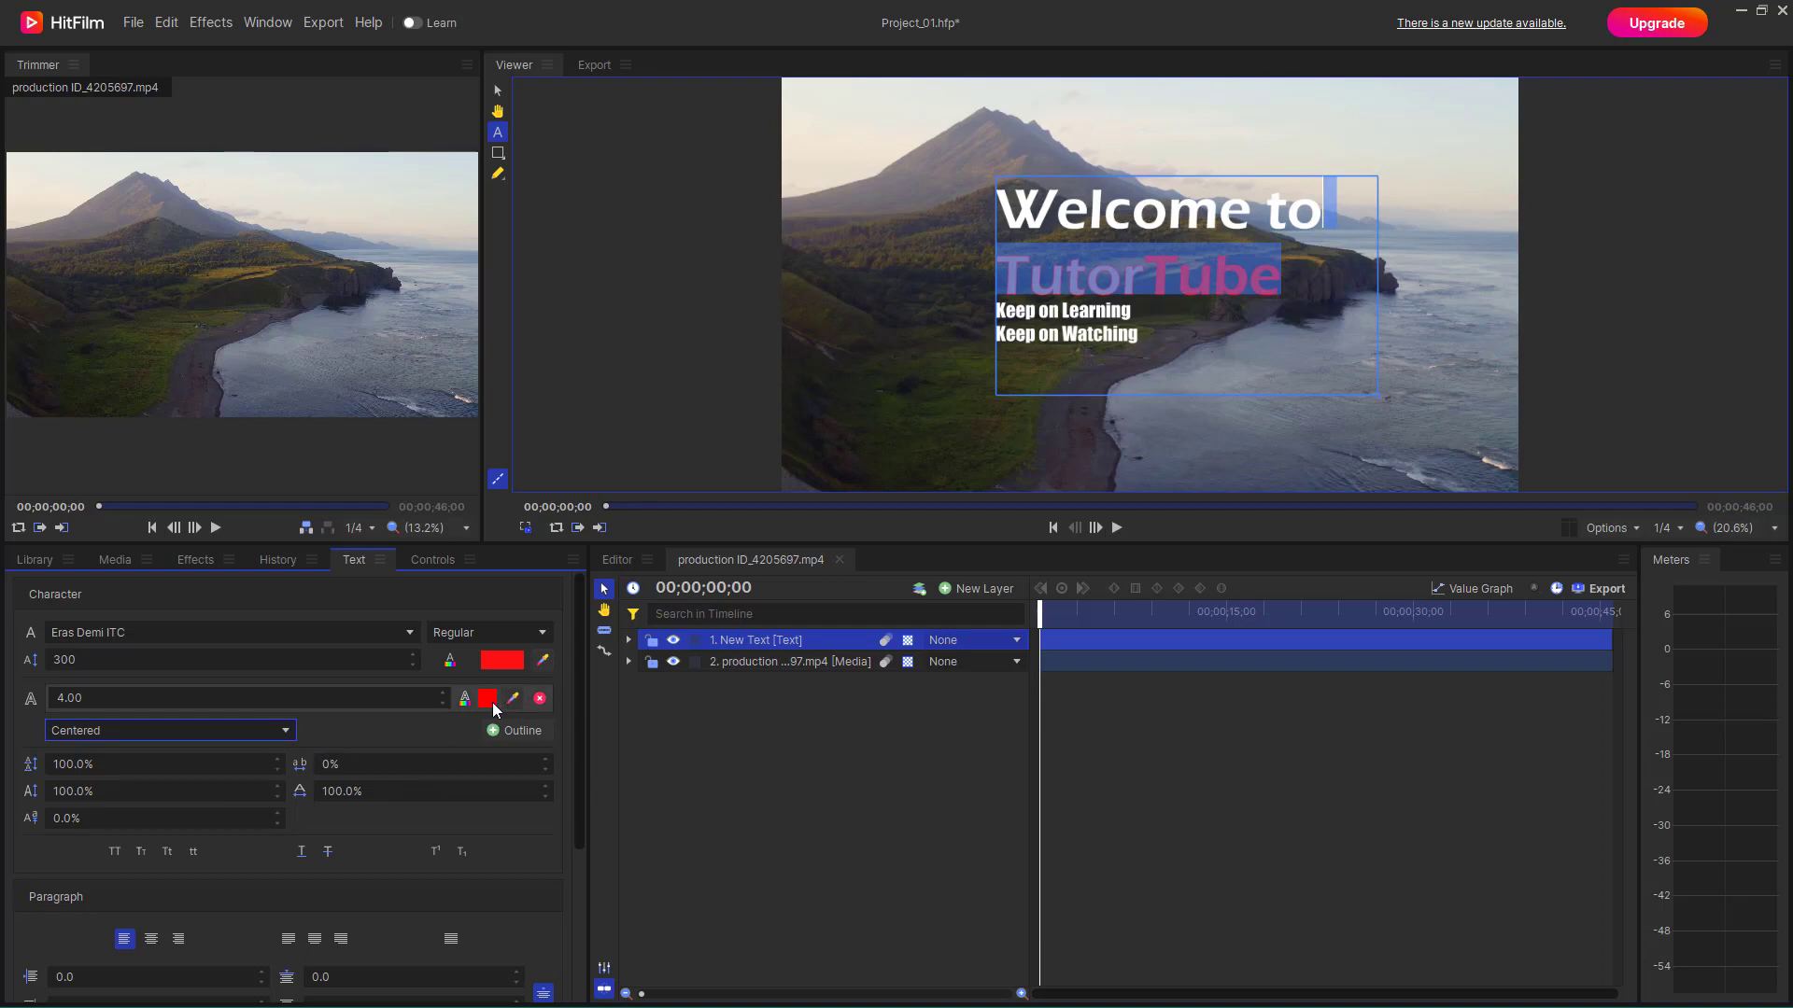
{"action": "left_click", "coordinate": [448, 697]}
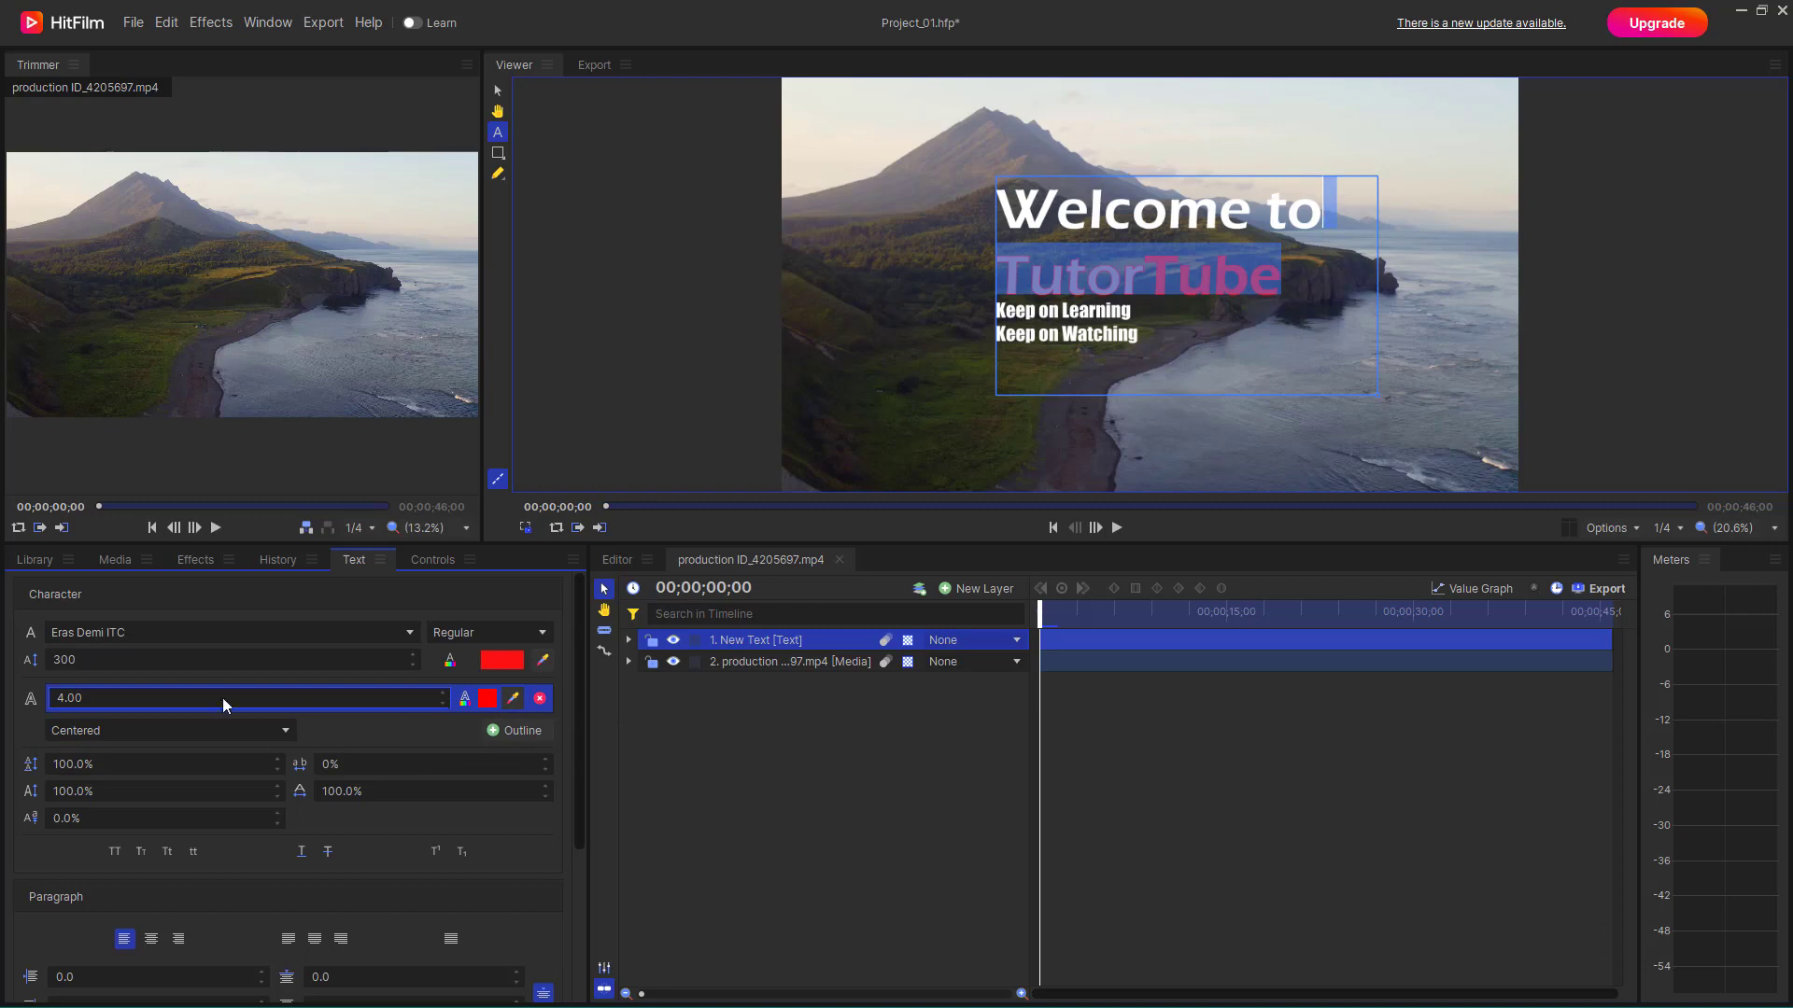
{"action": "left_click", "coordinate": [187, 695]}
{"action": "type", "text": "20"}
{"action": "key", "text": "Return"}
Recolor the outline of "TutorTube" to white, #FFFFFF, and clear the text selection
{"action": "left_click", "coordinate": [489, 697]}
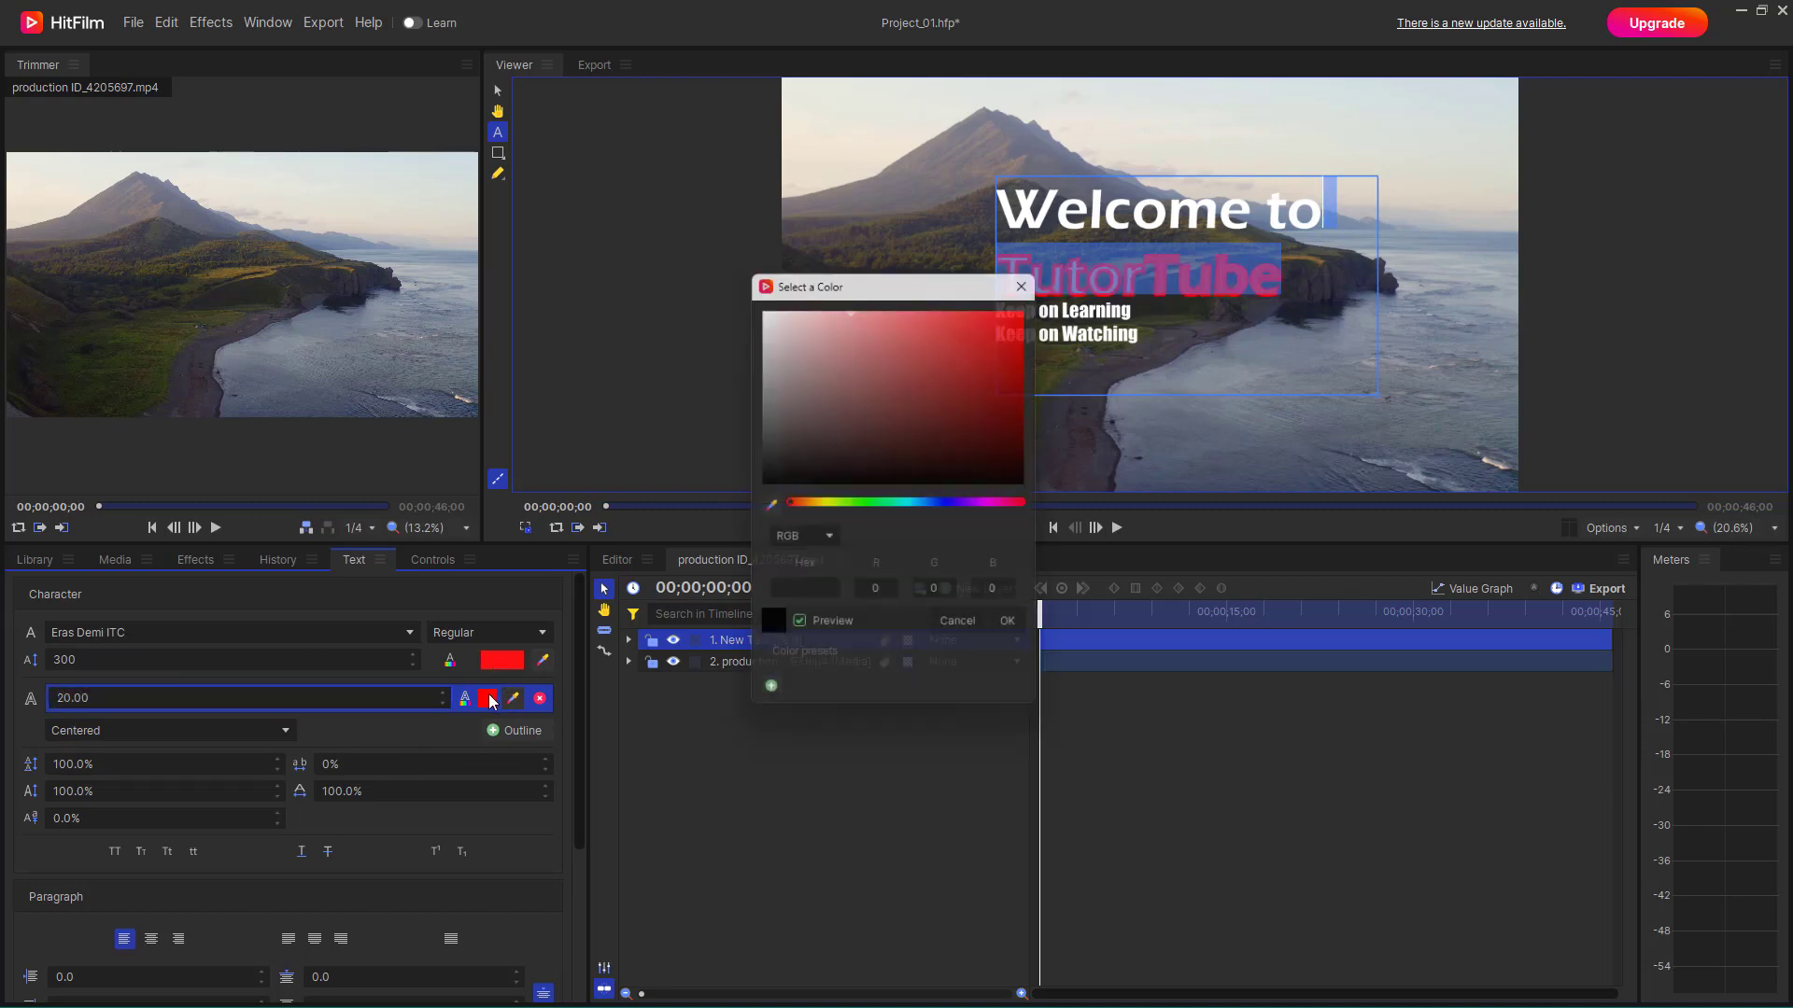
{"action": "left_click_drag", "start_coordinate": [797, 364], "coordinate": [688, 242]}
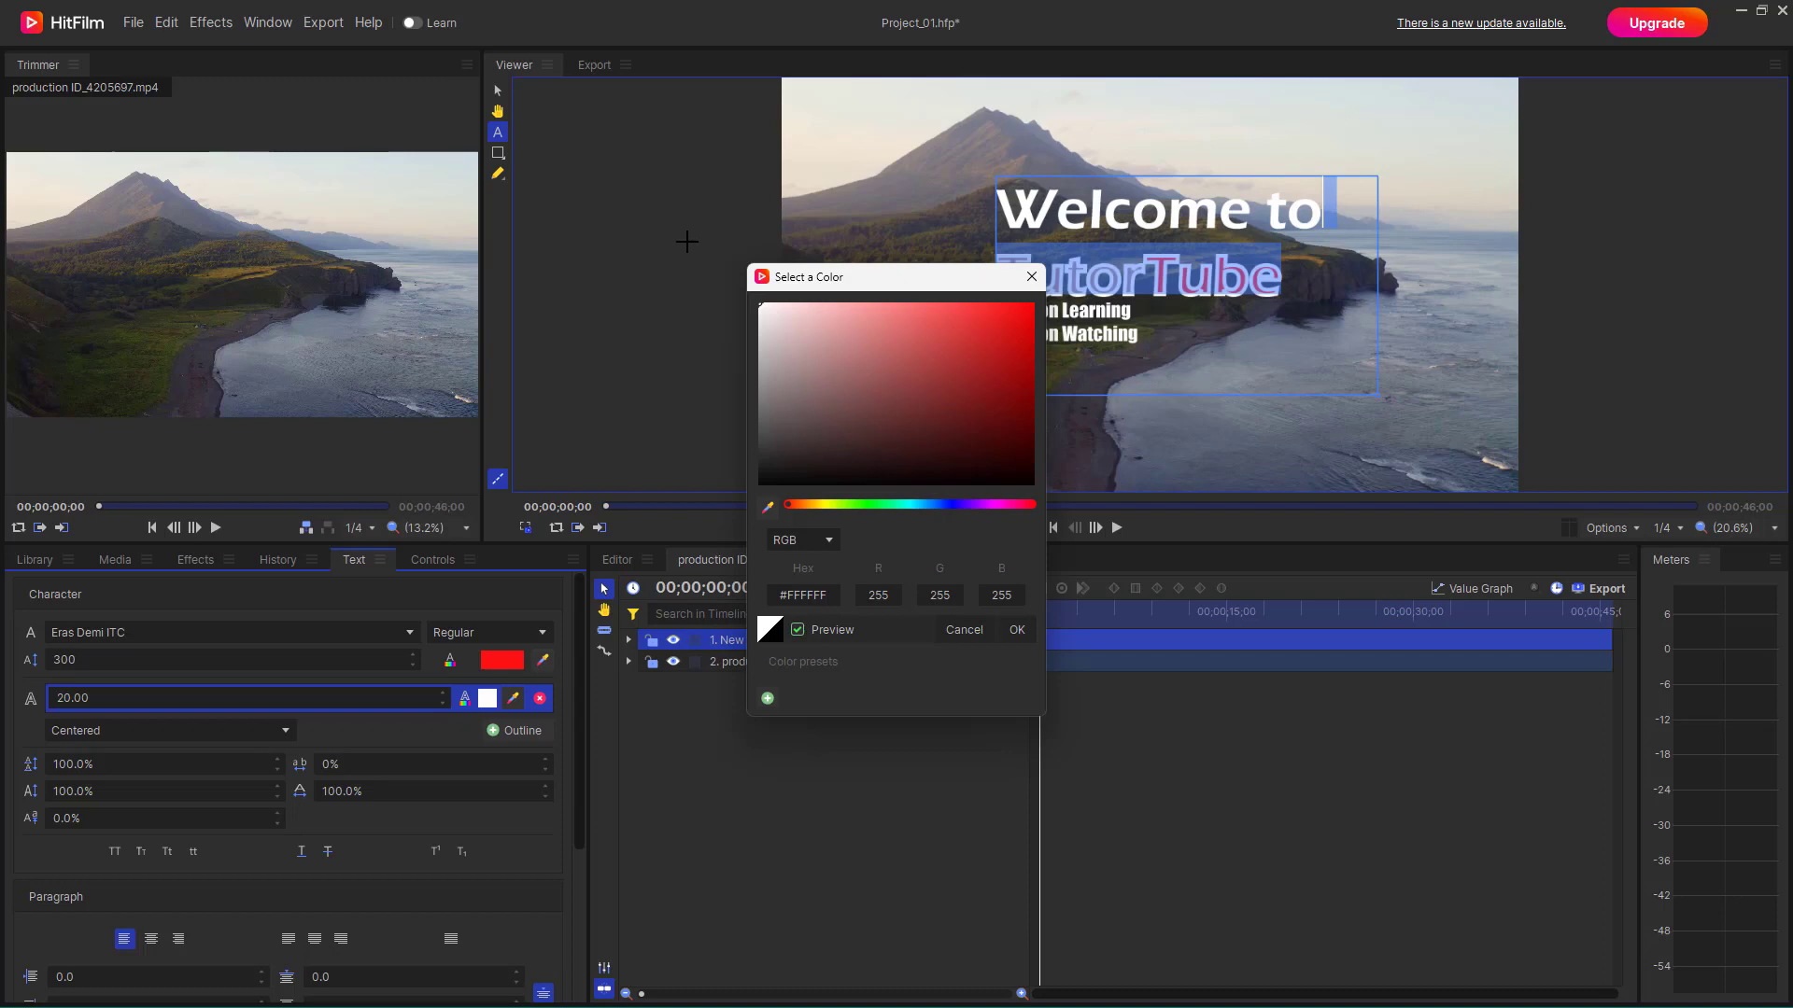
{"action": "left_click", "coordinate": [1016, 631]}
{"action": "left_click", "coordinate": [1158, 304]}
{"action": "left_click", "coordinate": [1158, 282]}
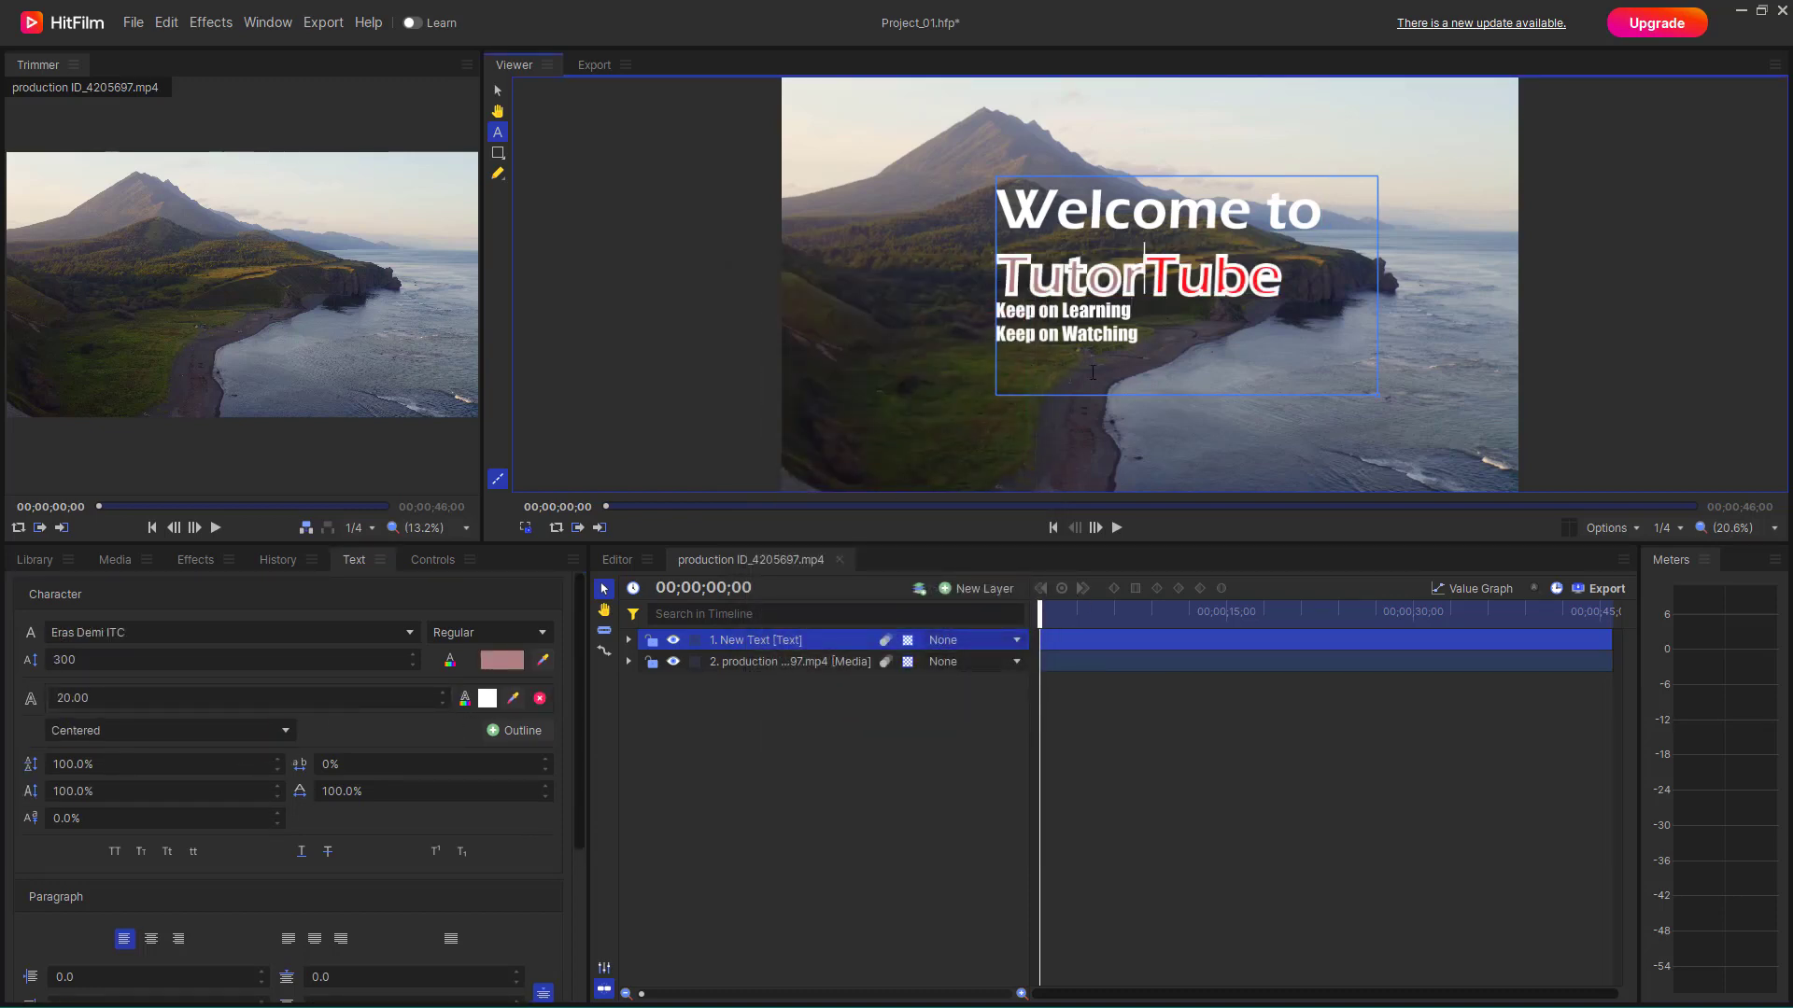
Select all the text in the layer and increase its line spacing to 119%
{"action": "key", "text": "ctrl+a"}
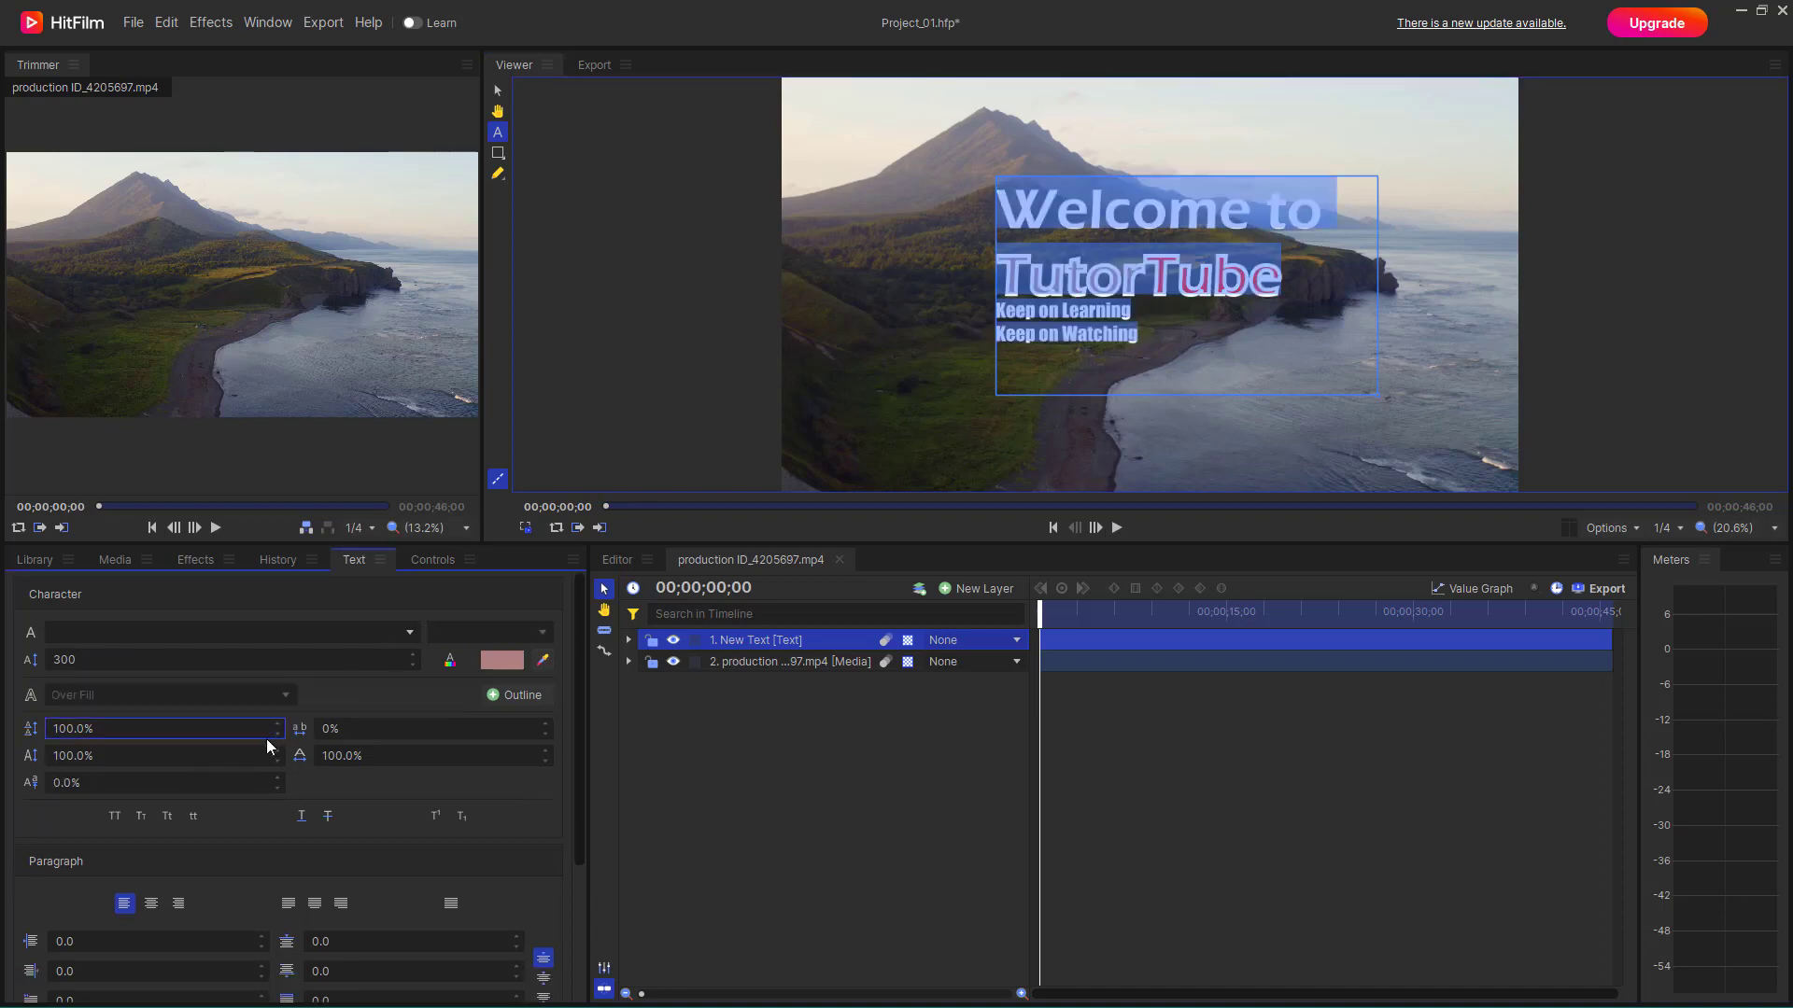
{"action": "left_click", "coordinate": [258, 731]}
{"action": "left_click", "coordinate": [279, 724]}
{"action": "left_click", "coordinate": [278, 724]}
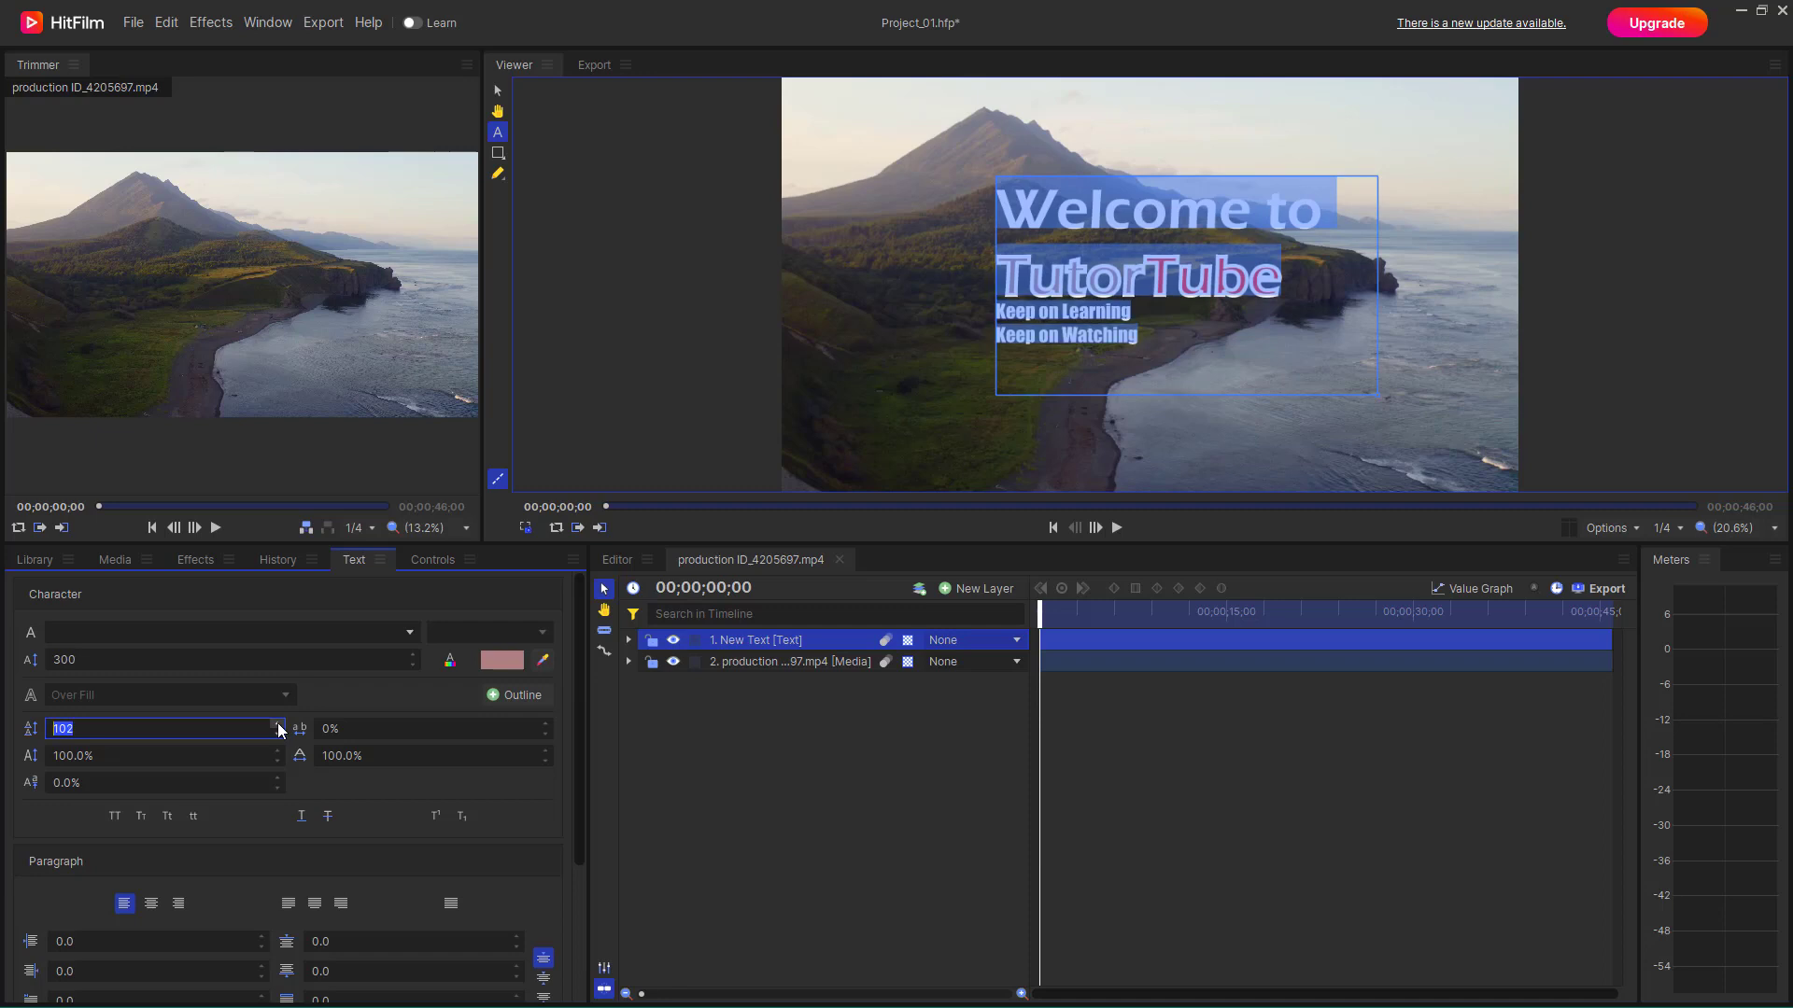
{"action": "left_click", "coordinate": [278, 724]}
{"action": "left_click", "coordinate": [278, 725]}
{"action": "left_click", "coordinate": [278, 725]}
{"action": "left_click", "coordinate": [278, 724]}
{"action": "left_click", "coordinate": [278, 724]}
{"action": "left_click", "coordinate": [278, 725]}
{"action": "left_click", "coordinate": [278, 724]}
{"action": "left_click", "coordinate": [279, 725]}
{"action": "left_click", "coordinate": [278, 724]}
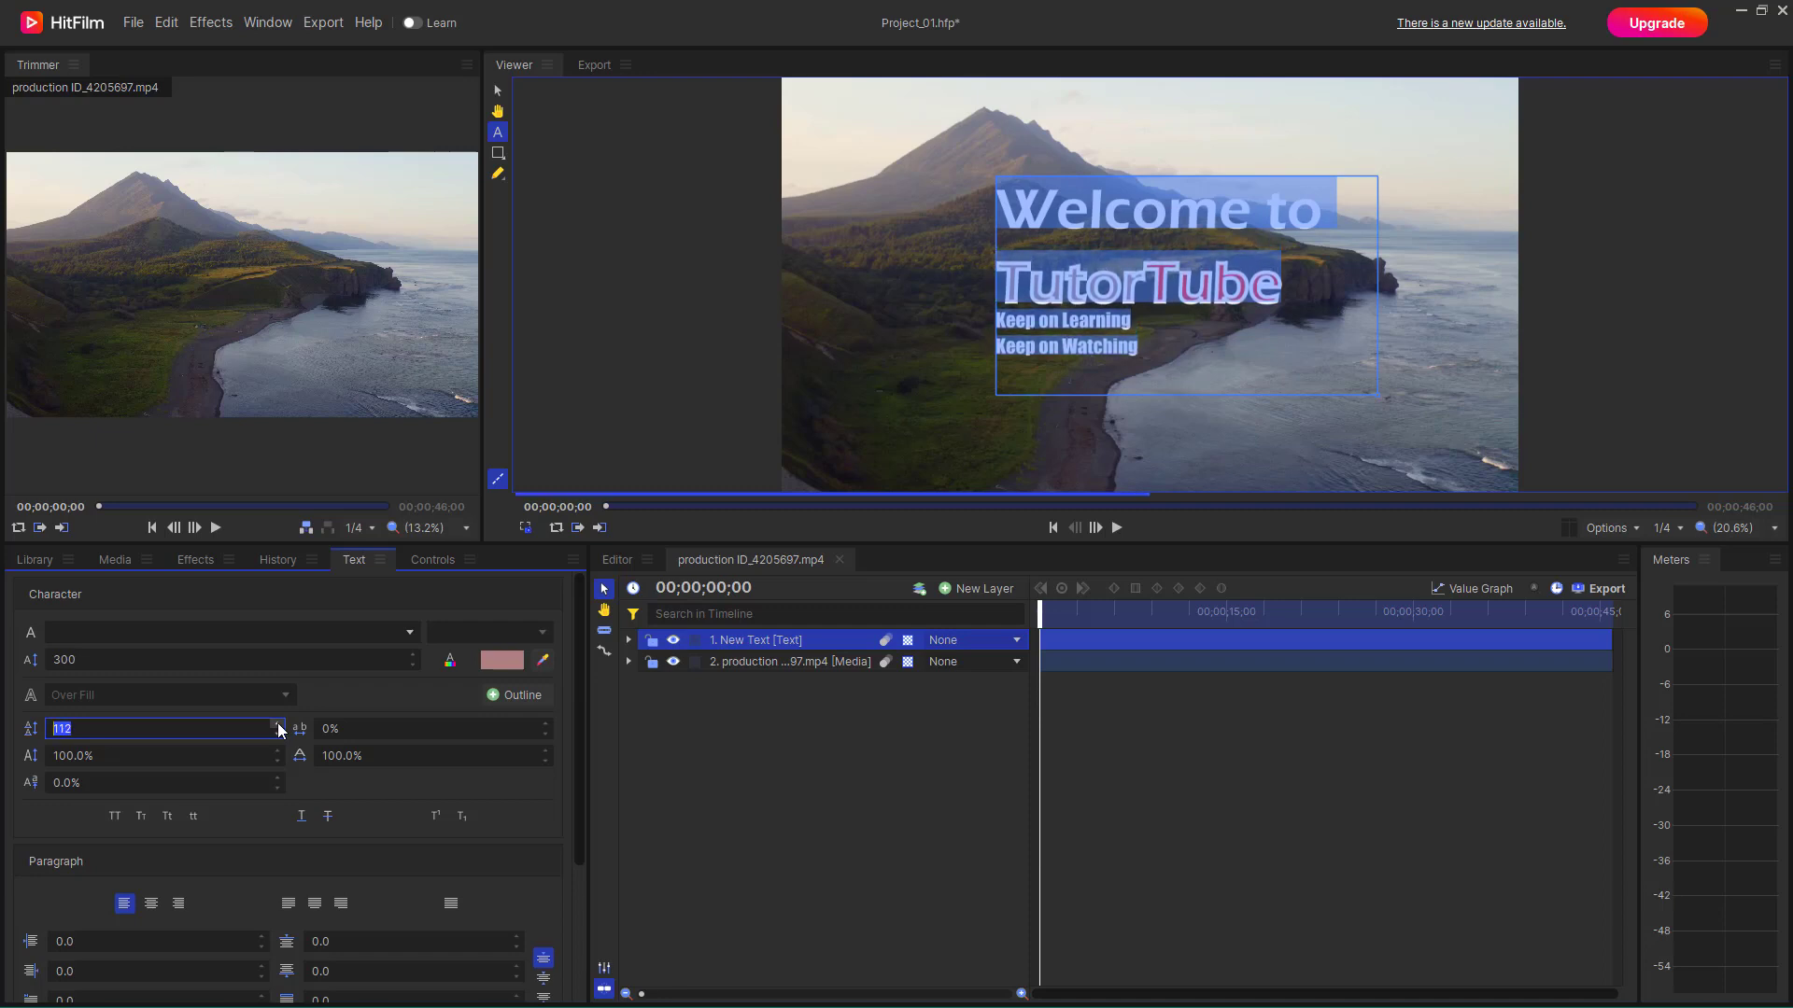
{"action": "left_click", "coordinate": [278, 724]}
{"action": "left_click", "coordinate": [278, 725]}
{"action": "left_click", "coordinate": [278, 725]}
{"action": "left_click", "coordinate": [278, 724]}
{"action": "left_click", "coordinate": [278, 724]}
{"action": "left_click", "coordinate": [278, 724]}
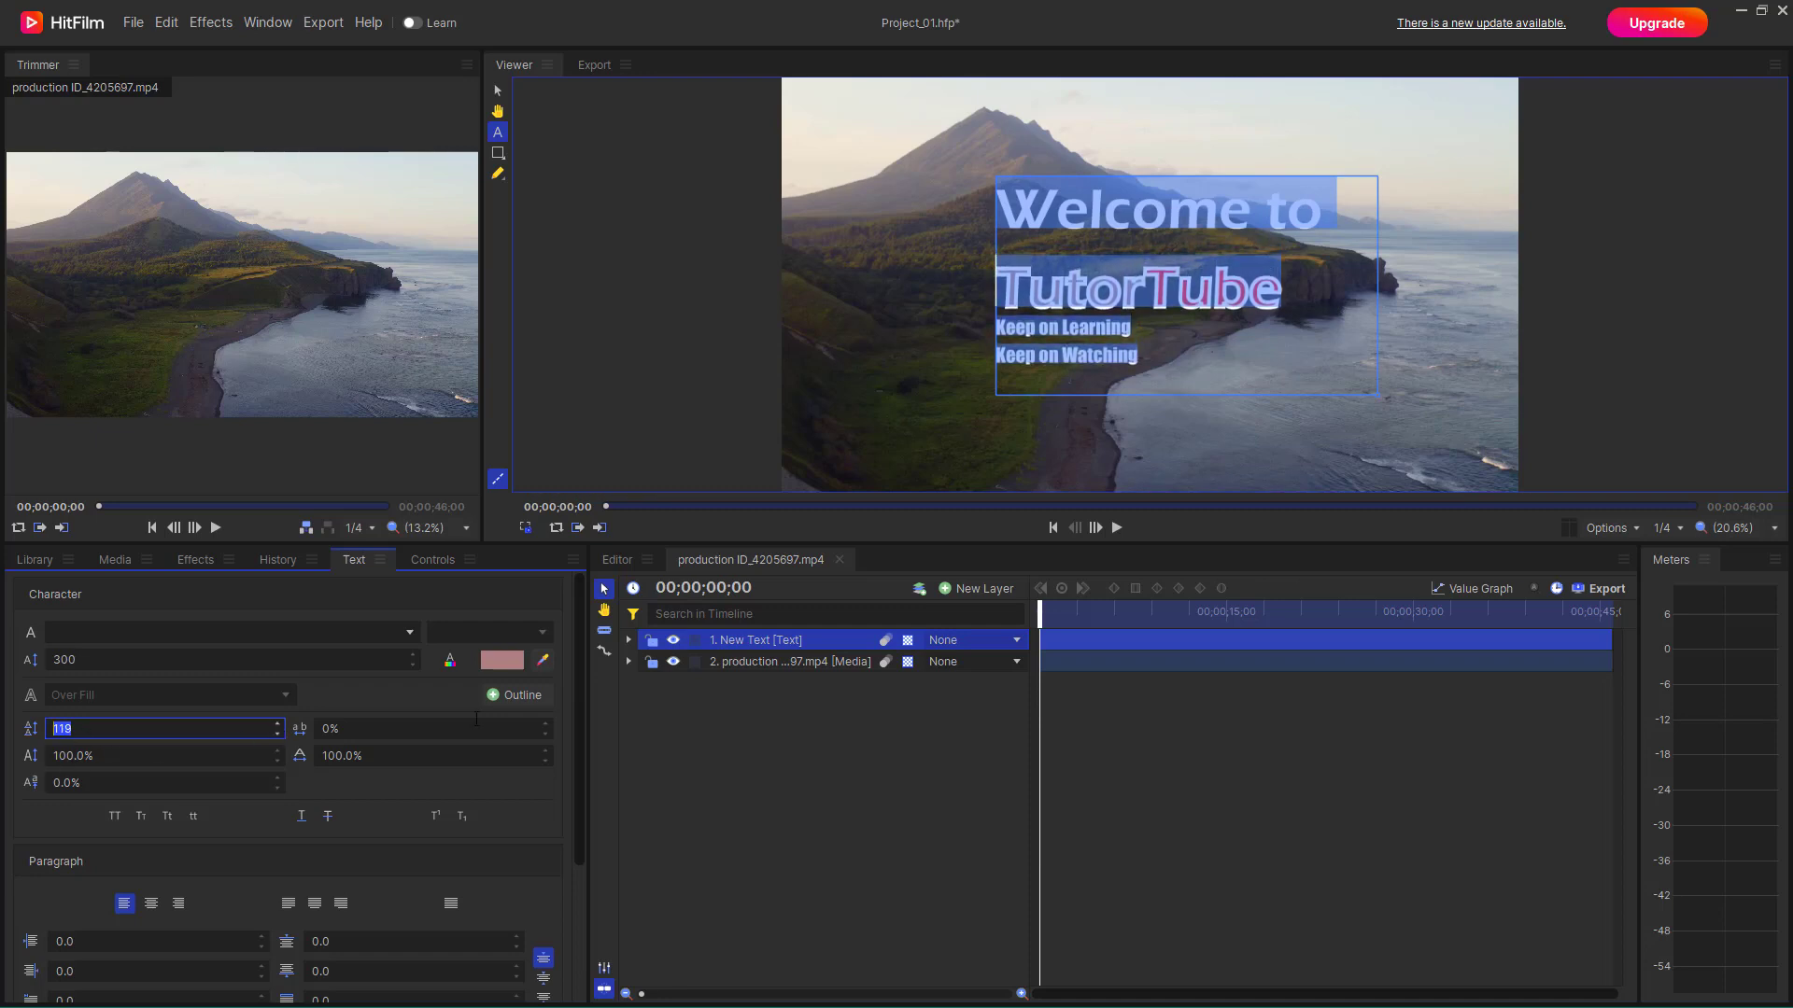
Increase the letter spacing of all the text to 9%
{"action": "left_click", "coordinate": [545, 725]}
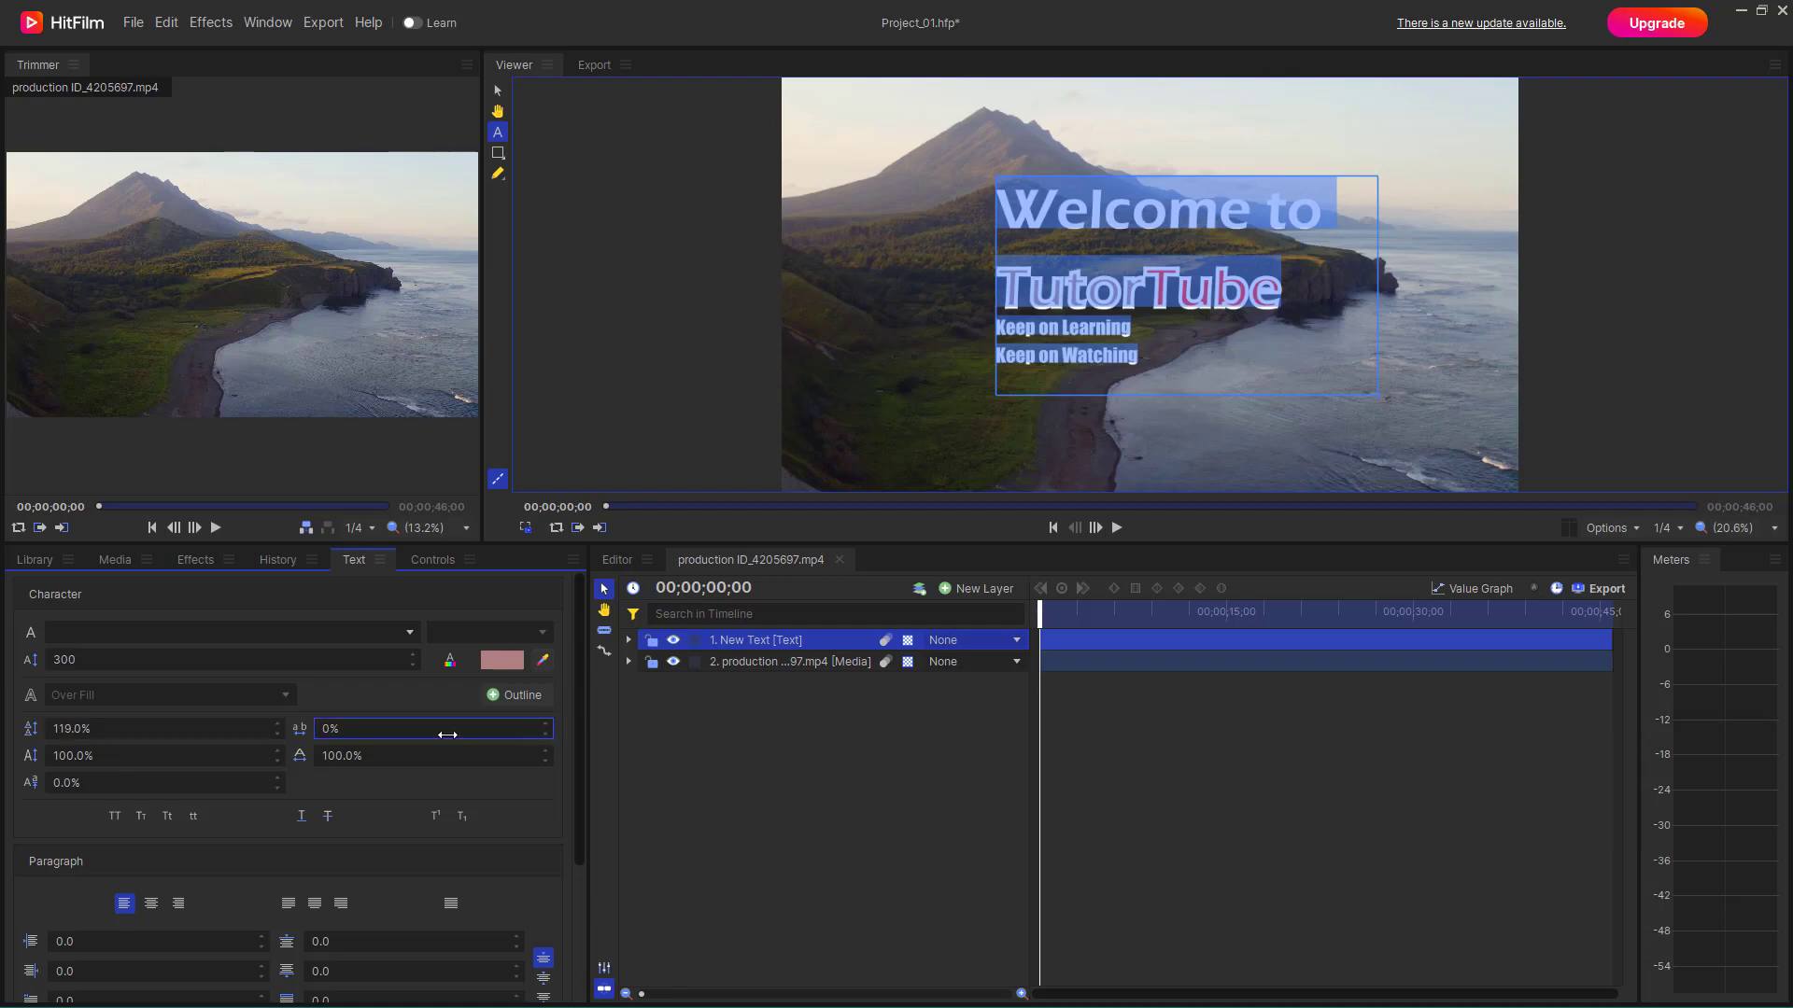
{"action": "left_click", "coordinate": [548, 726]}
{"action": "left_click", "coordinate": [548, 726]}
{"action": "left_click", "coordinate": [548, 726]}
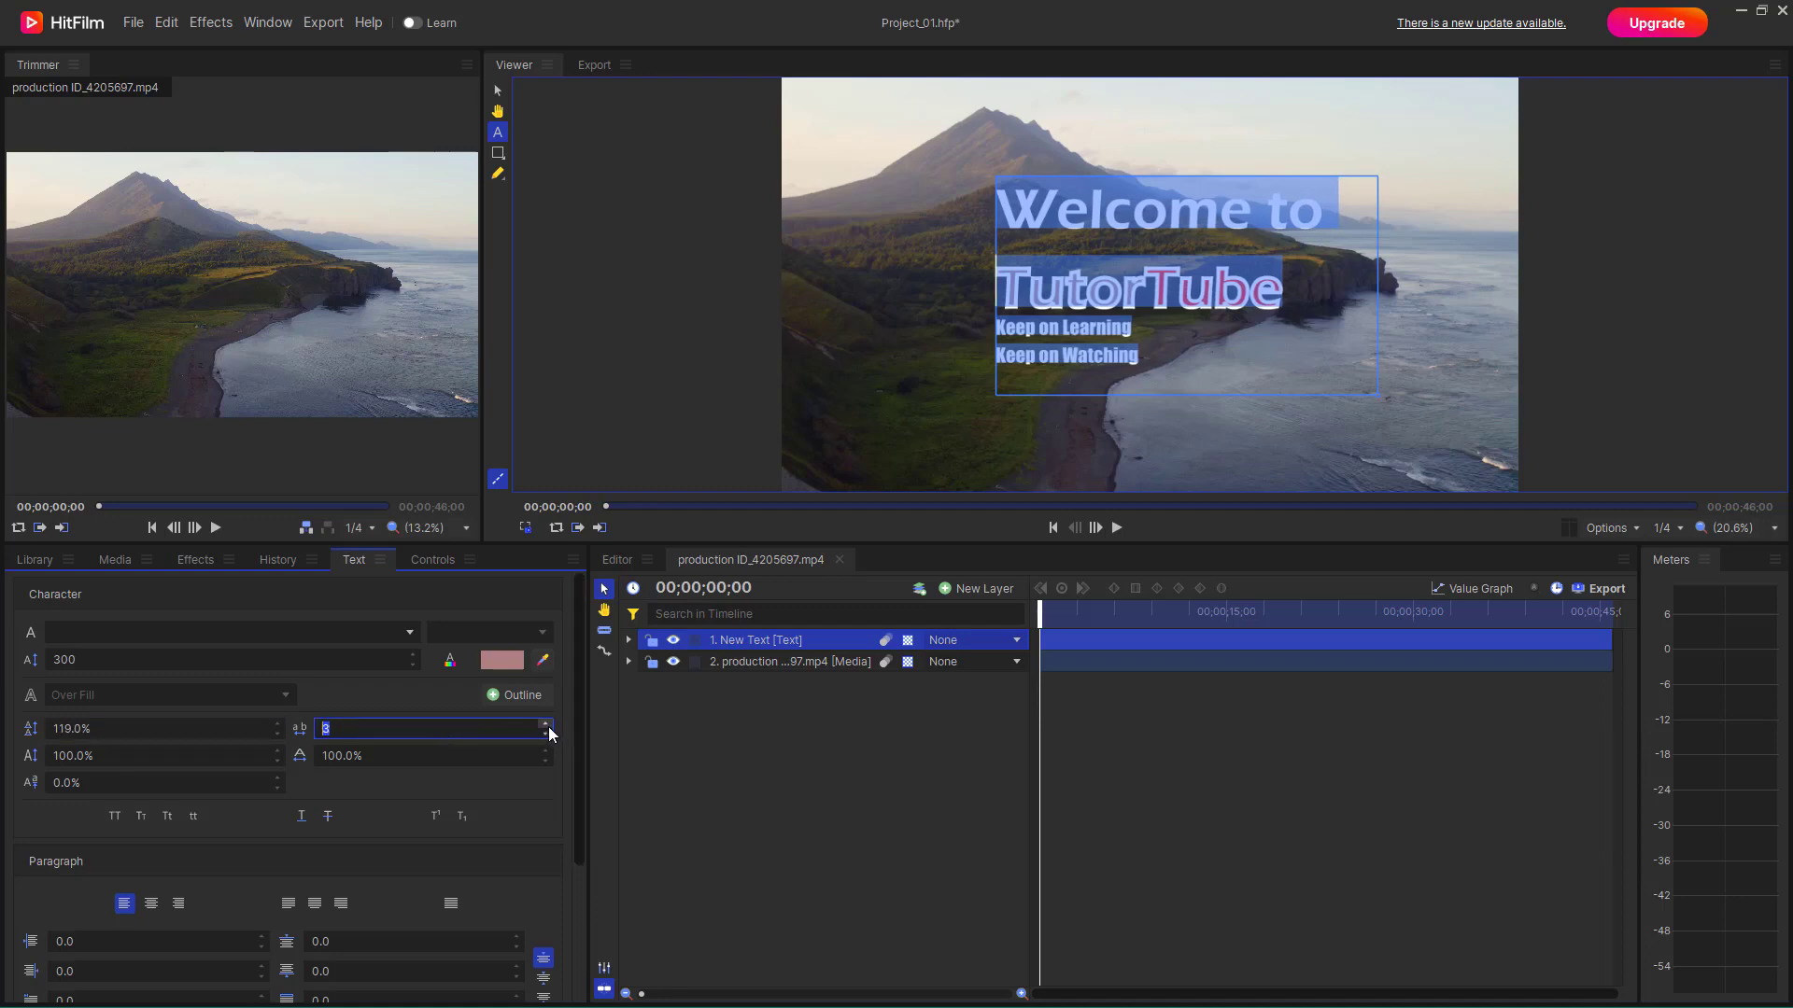
{"action": "left_click", "coordinate": [548, 726]}
{"action": "left_click", "coordinate": [548, 726]}
{"action": "left_click", "coordinate": [548, 726]}
{"action": "left_click", "coordinate": [548, 726]}
{"action": "left_click", "coordinate": [548, 726]}
{"action": "left_click", "coordinate": [548, 726]}
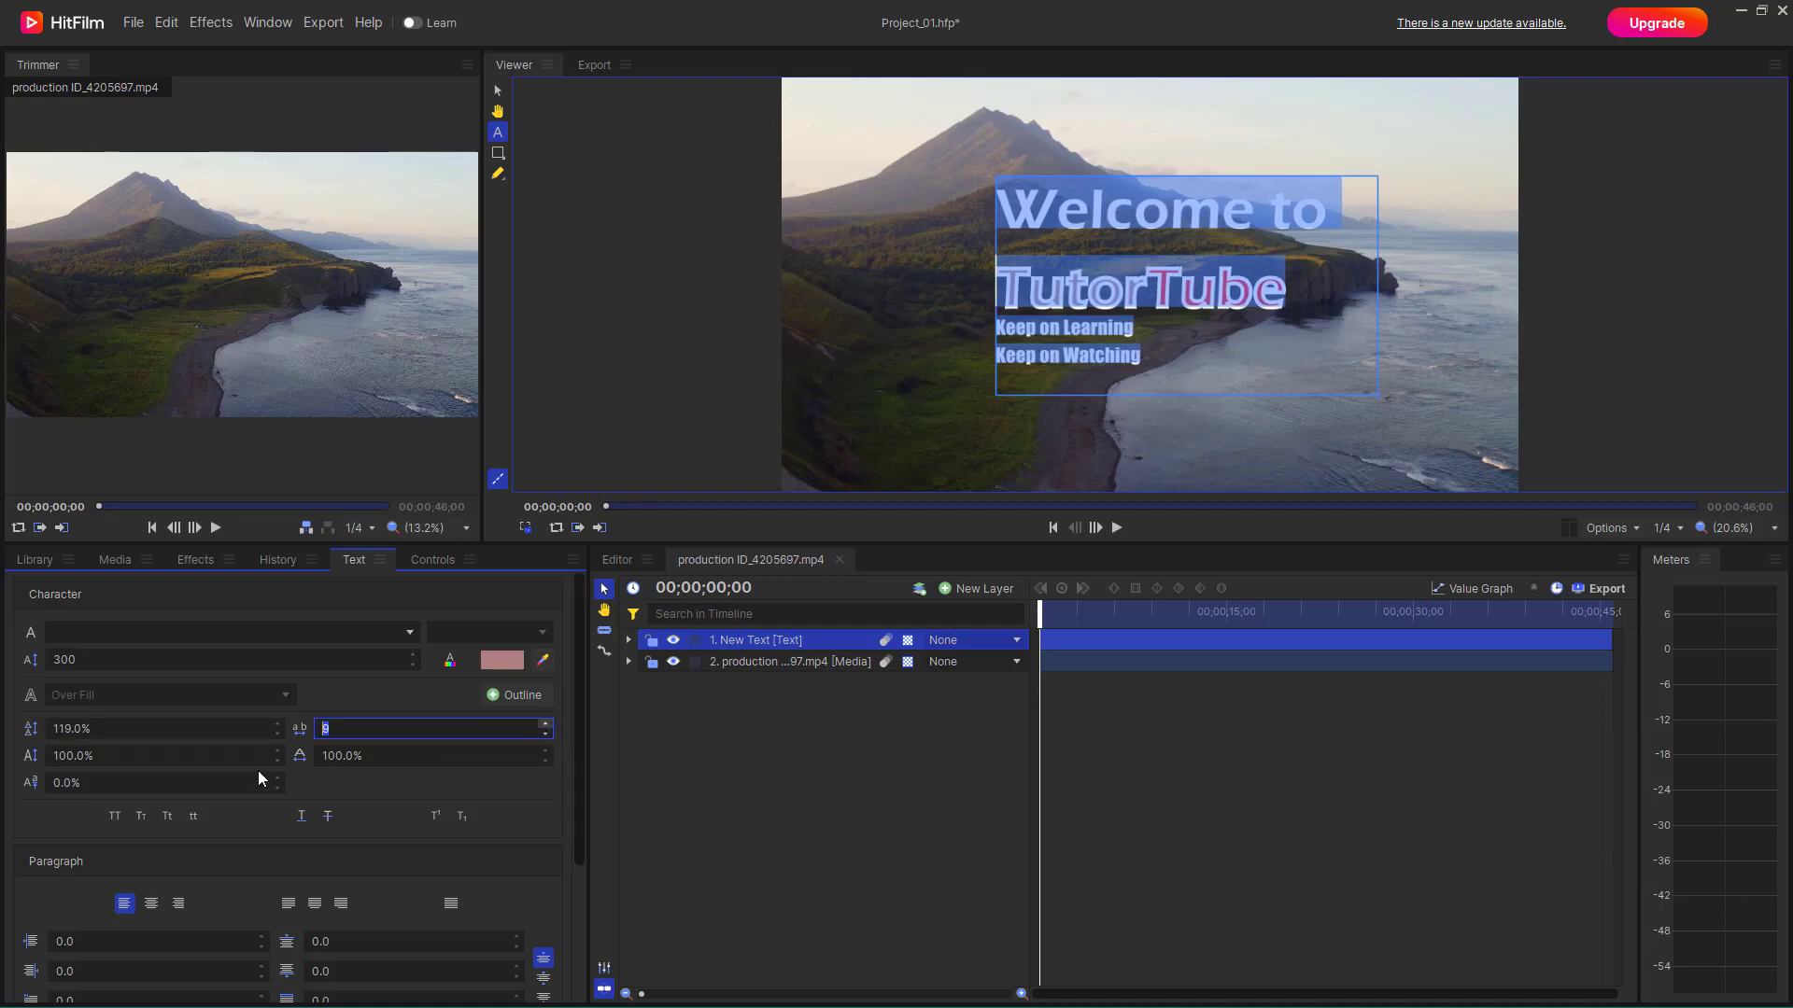
Increase the vertical scale of all the text to 112%
{"action": "left_click", "coordinate": [252, 748]}
{"action": "left_click", "coordinate": [278, 752]}
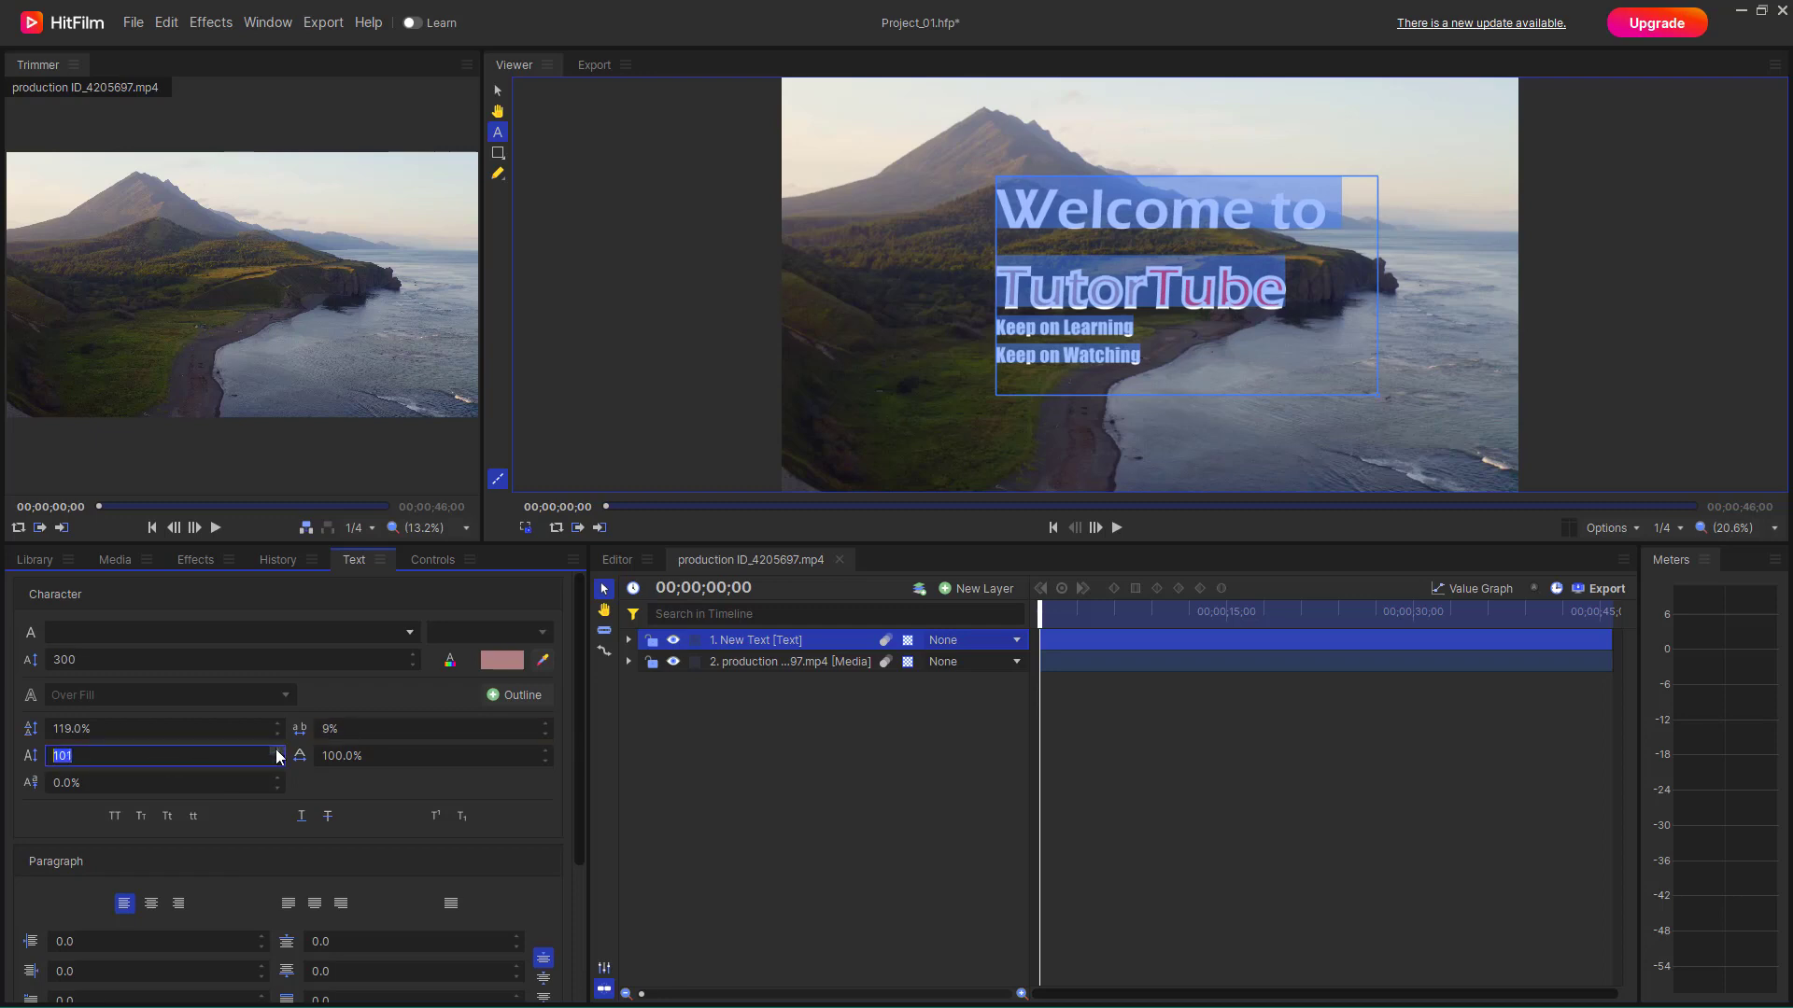
{"action": "left_click", "coordinate": [277, 752]}
{"action": "left_click", "coordinate": [278, 752]}
{"action": "left_click", "coordinate": [278, 753]}
{"action": "left_click", "coordinate": [278, 753]}
{"action": "left_click", "coordinate": [278, 753]}
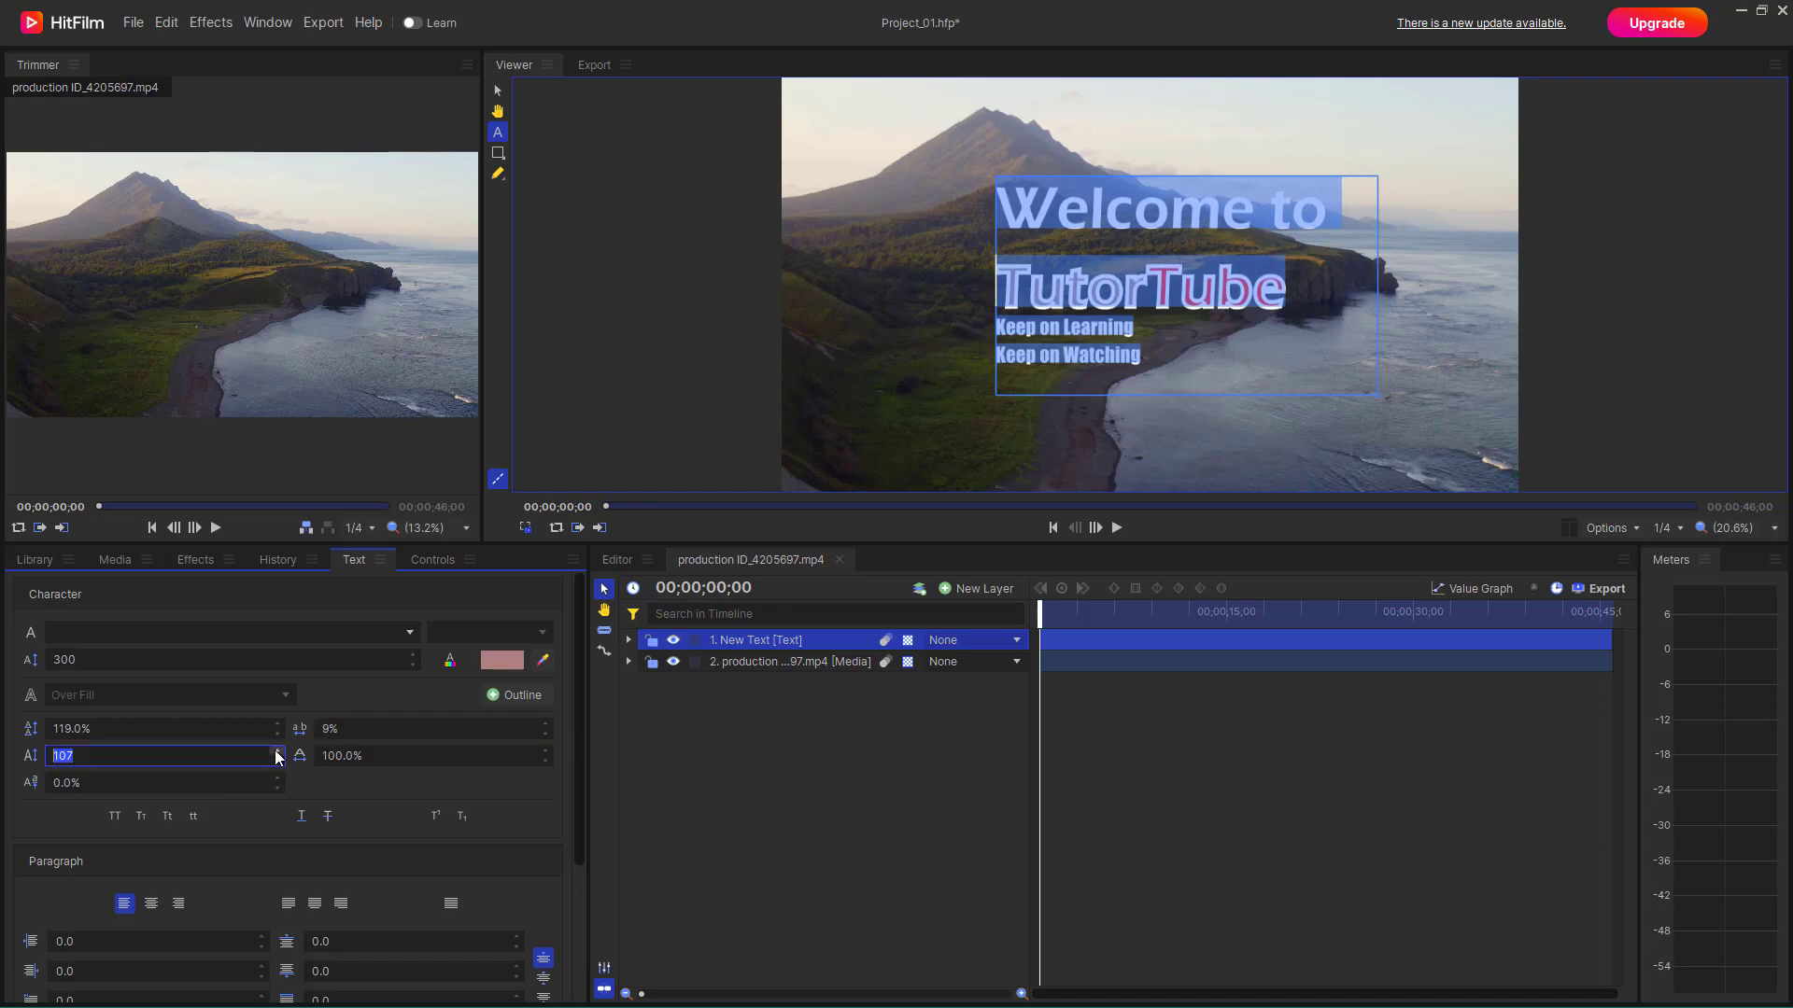
{"action": "left_click", "coordinate": [278, 753]}
{"action": "left_click", "coordinate": [278, 753]}
{"action": "left_click", "coordinate": [278, 752]}
{"action": "left_click", "coordinate": [278, 753]}
{"action": "left_click", "coordinate": [278, 753]}
Increase the horizontal scale of all the text to 105%
{"action": "left_click", "coordinate": [548, 753]}
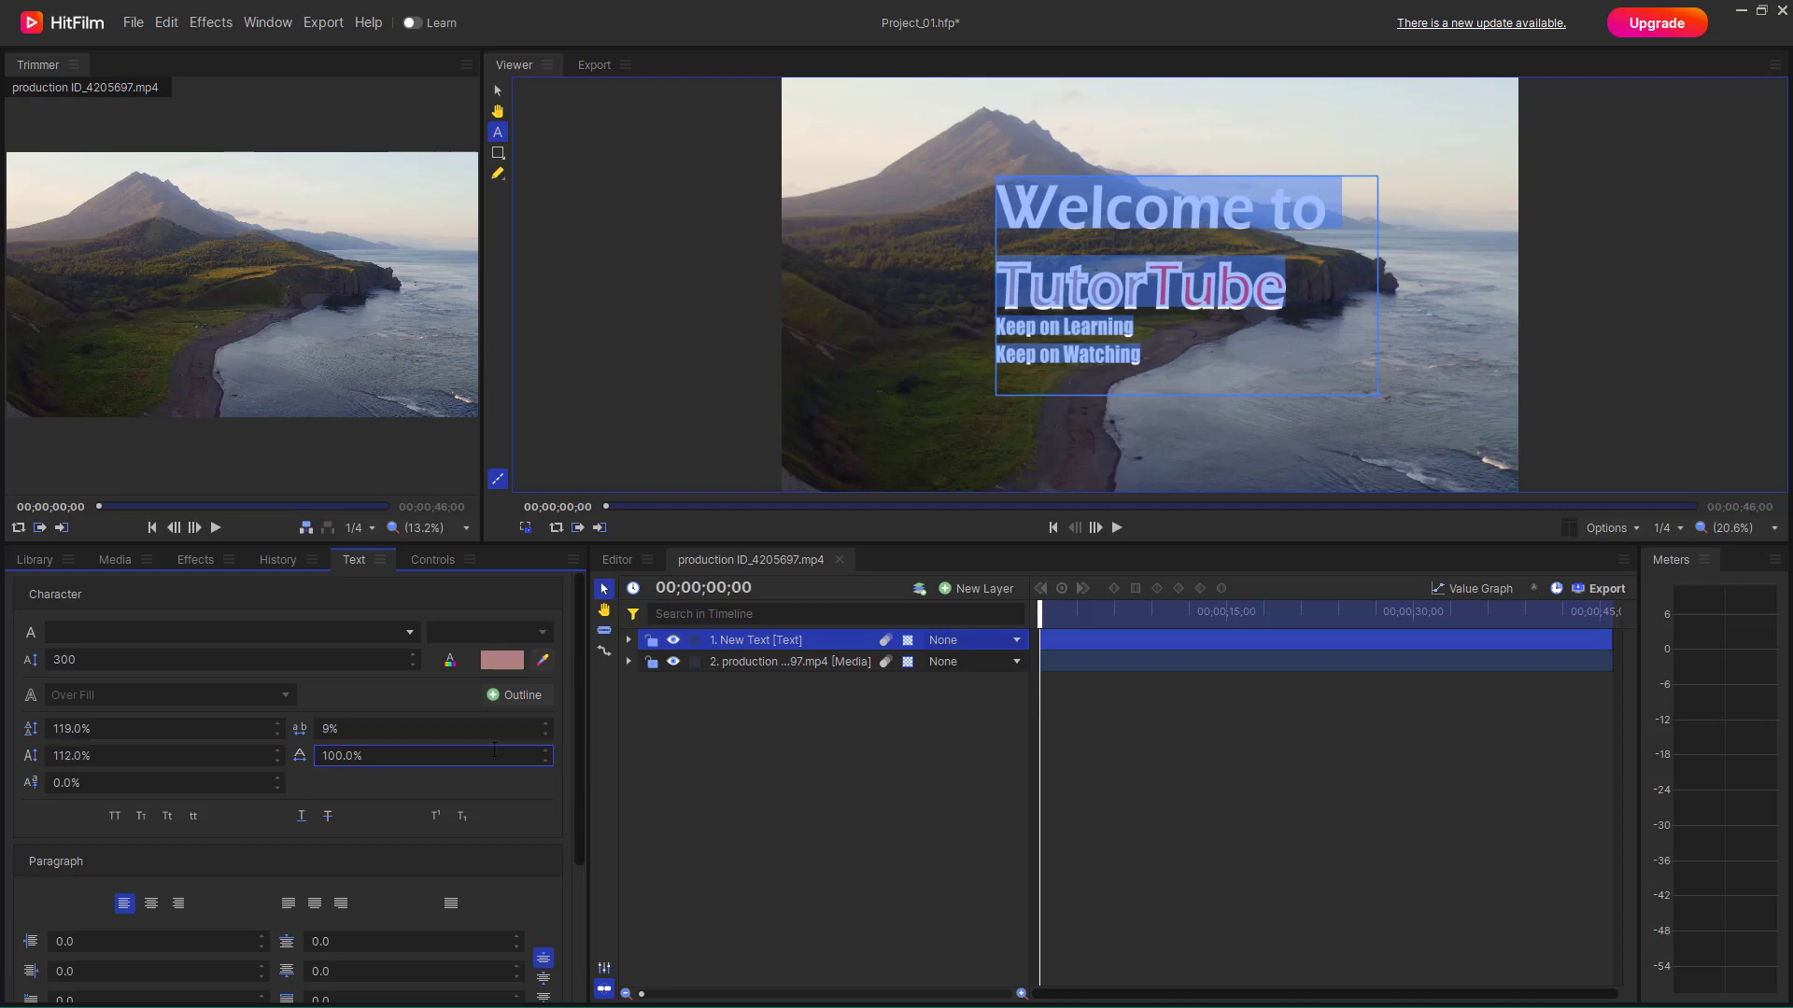
{"action": "left_click", "coordinate": [548, 752]}
{"action": "left_click", "coordinate": [548, 752]}
{"action": "left_click", "coordinate": [548, 753]}
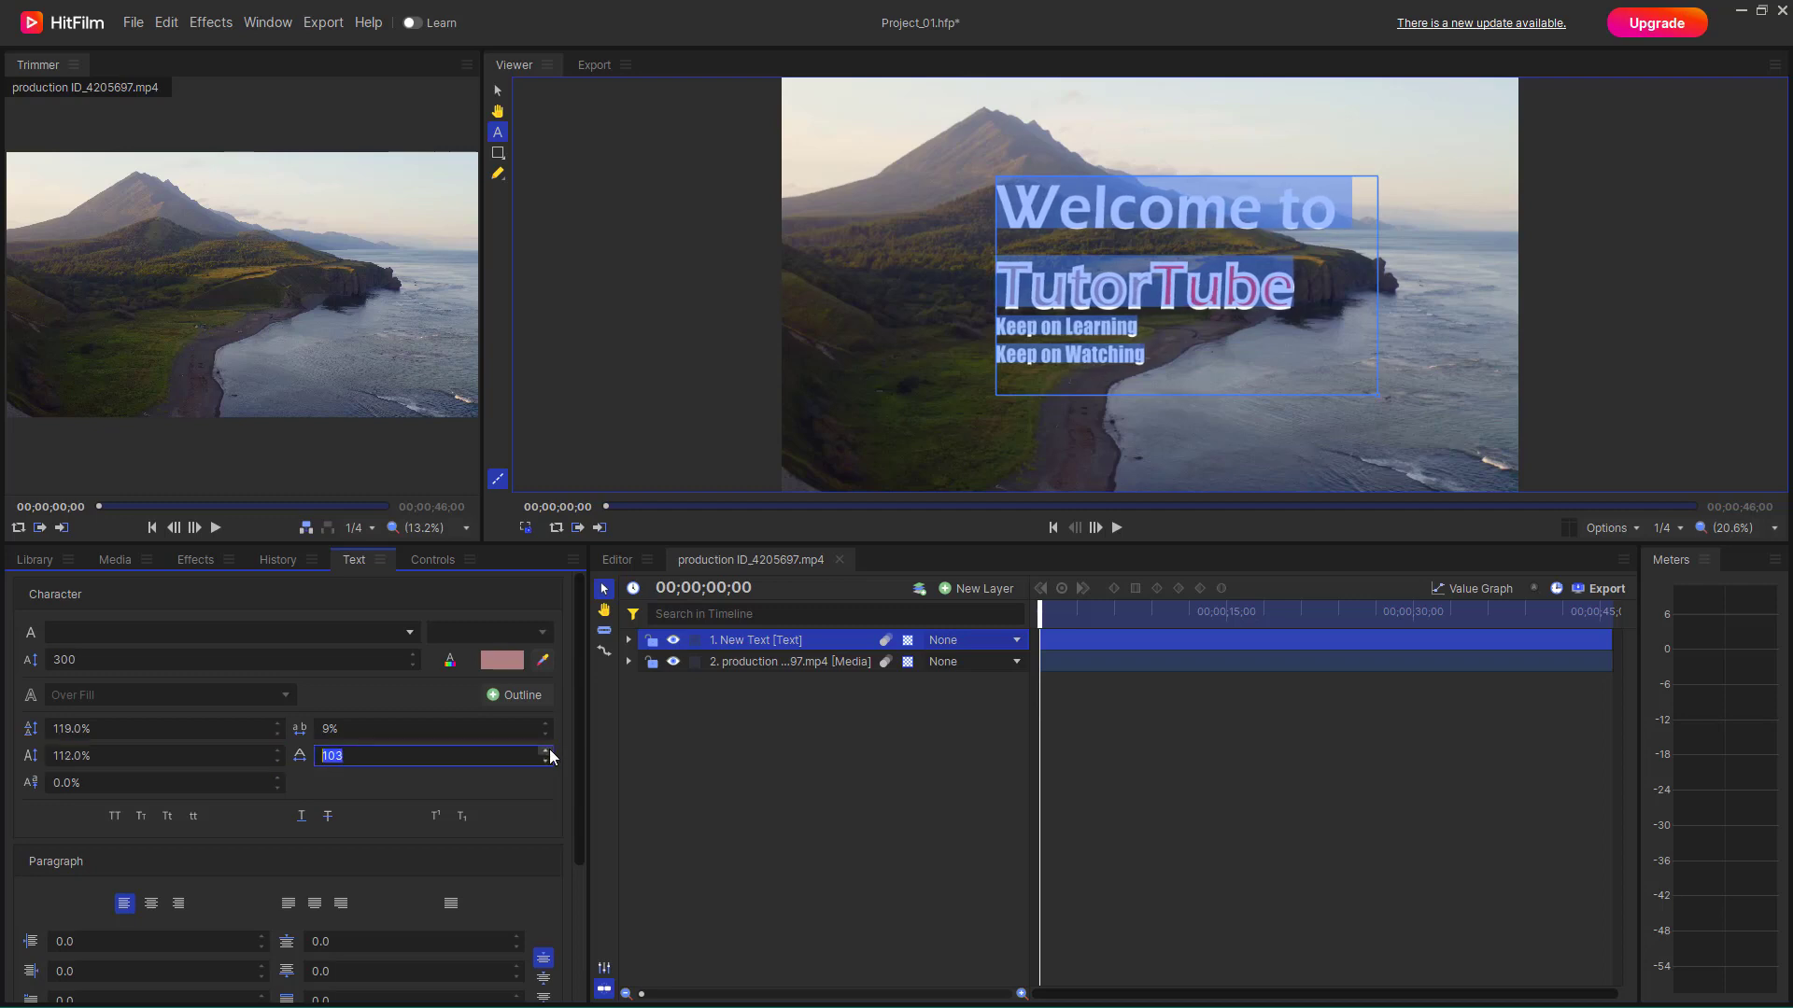
{"action": "left_click", "coordinate": [548, 753]}
{"action": "left_click", "coordinate": [548, 753]}
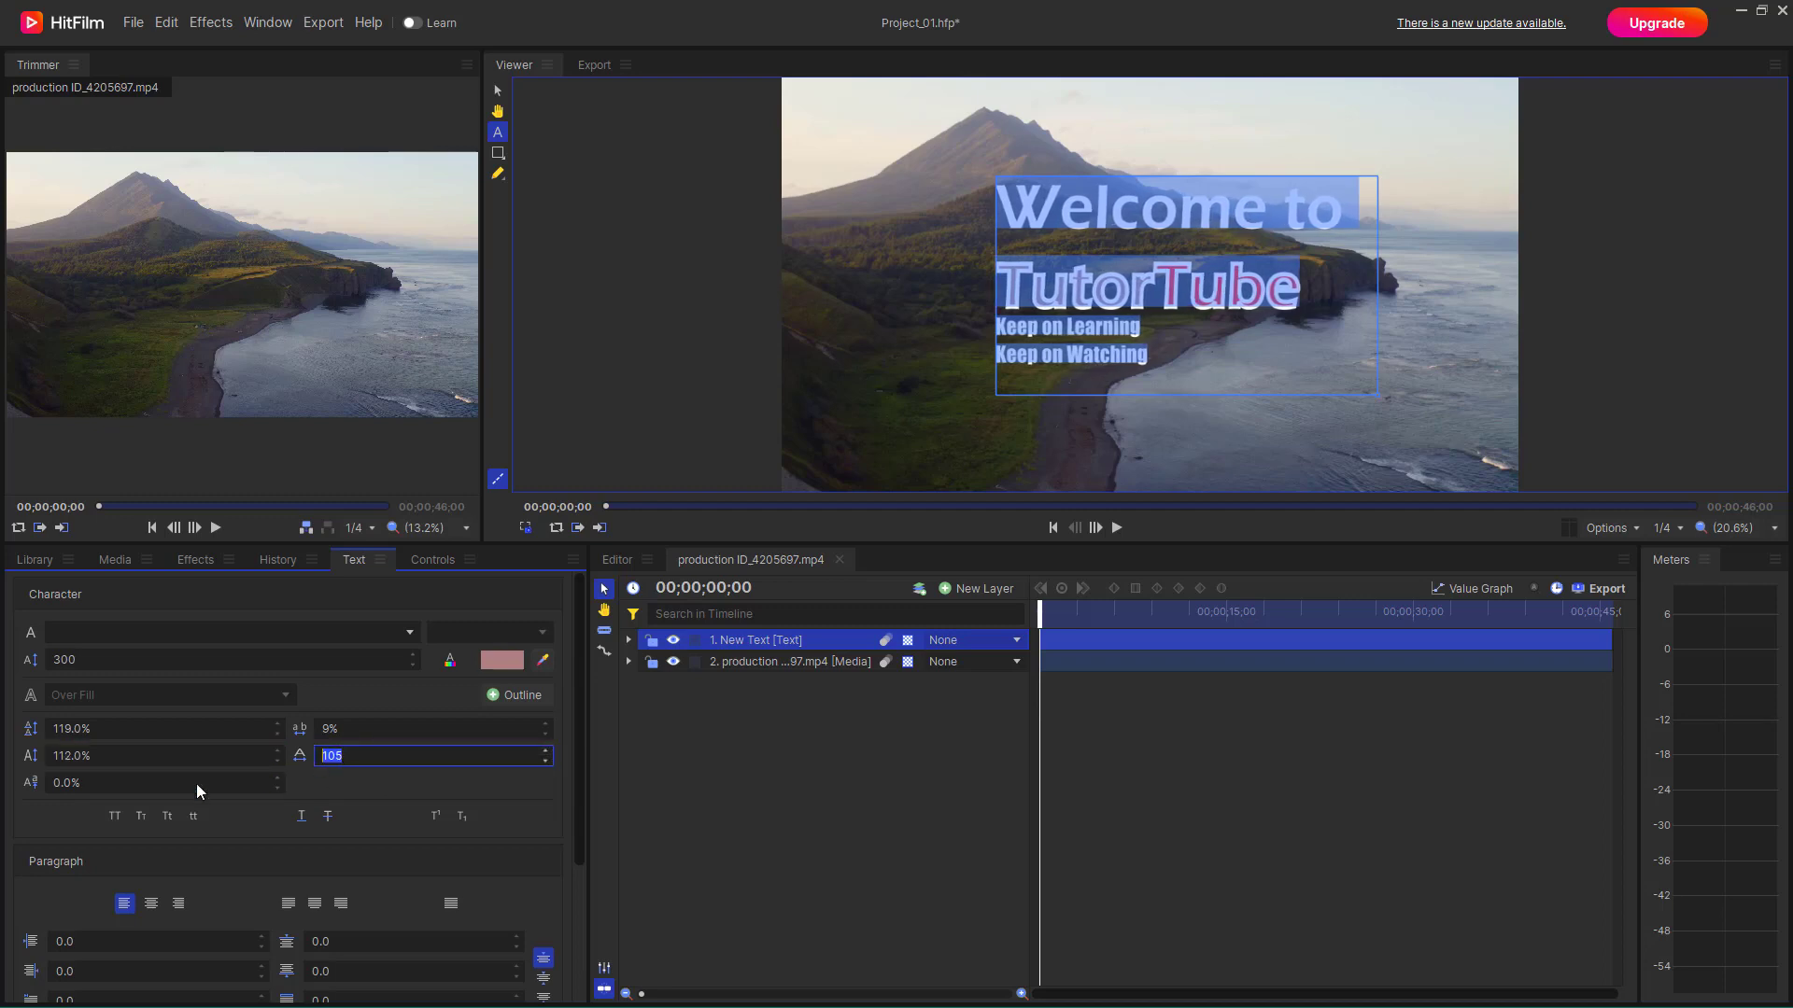
Set the baseline shift of all the text to 9%
{"action": "left_click", "coordinate": [131, 785]}
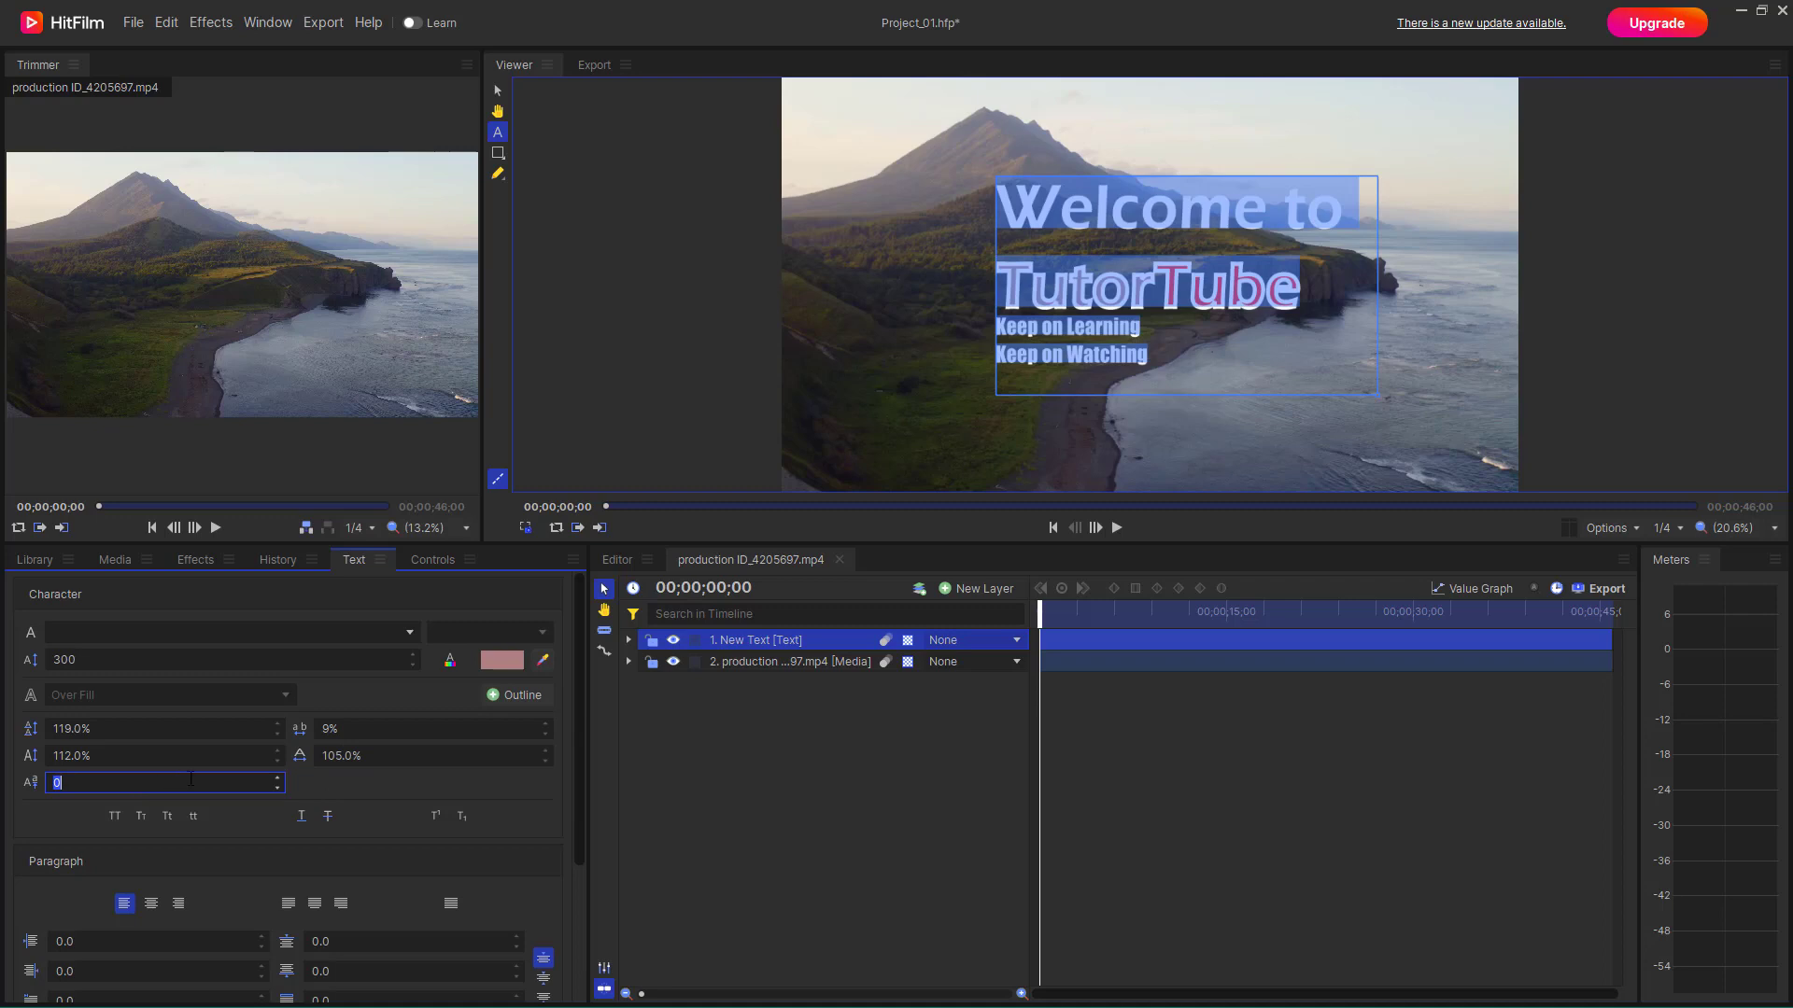
{"action": "left_click", "coordinate": [277, 778]}
{"action": "left_click", "coordinate": [278, 777]}
{"action": "left_click", "coordinate": [279, 778]}
{"action": "left_click", "coordinate": [281, 777]}
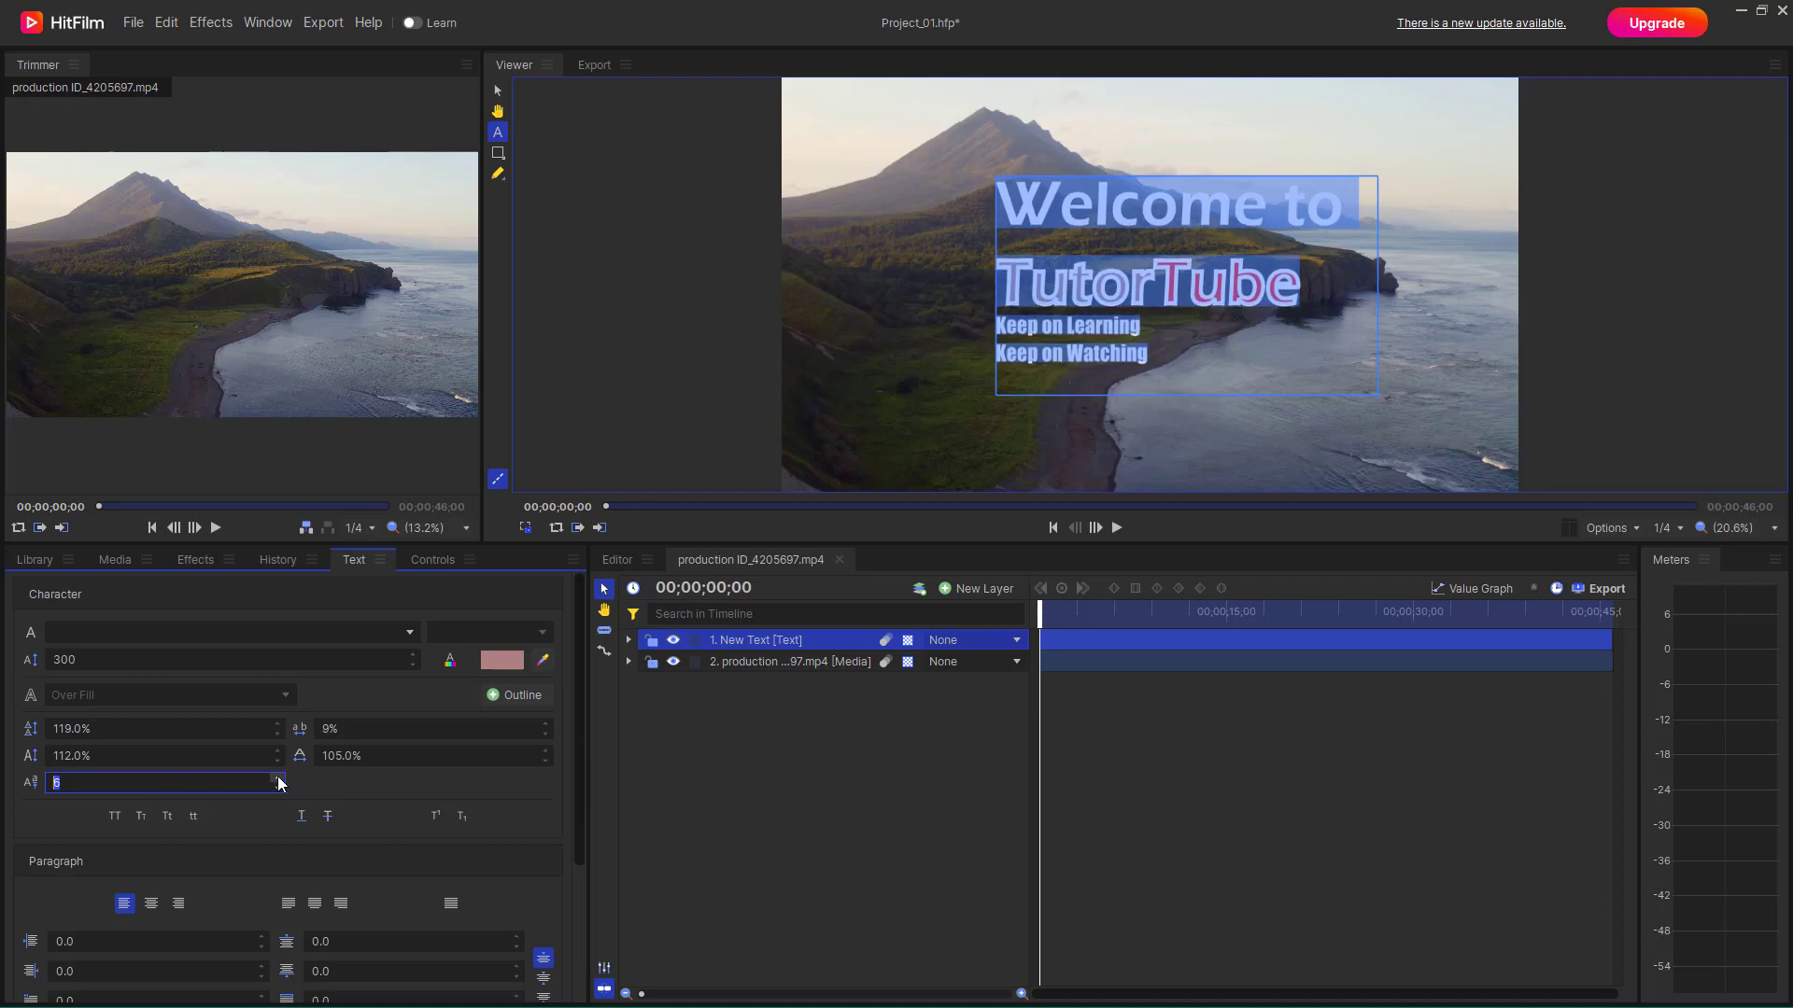
{"action": "type", "text": "9"}
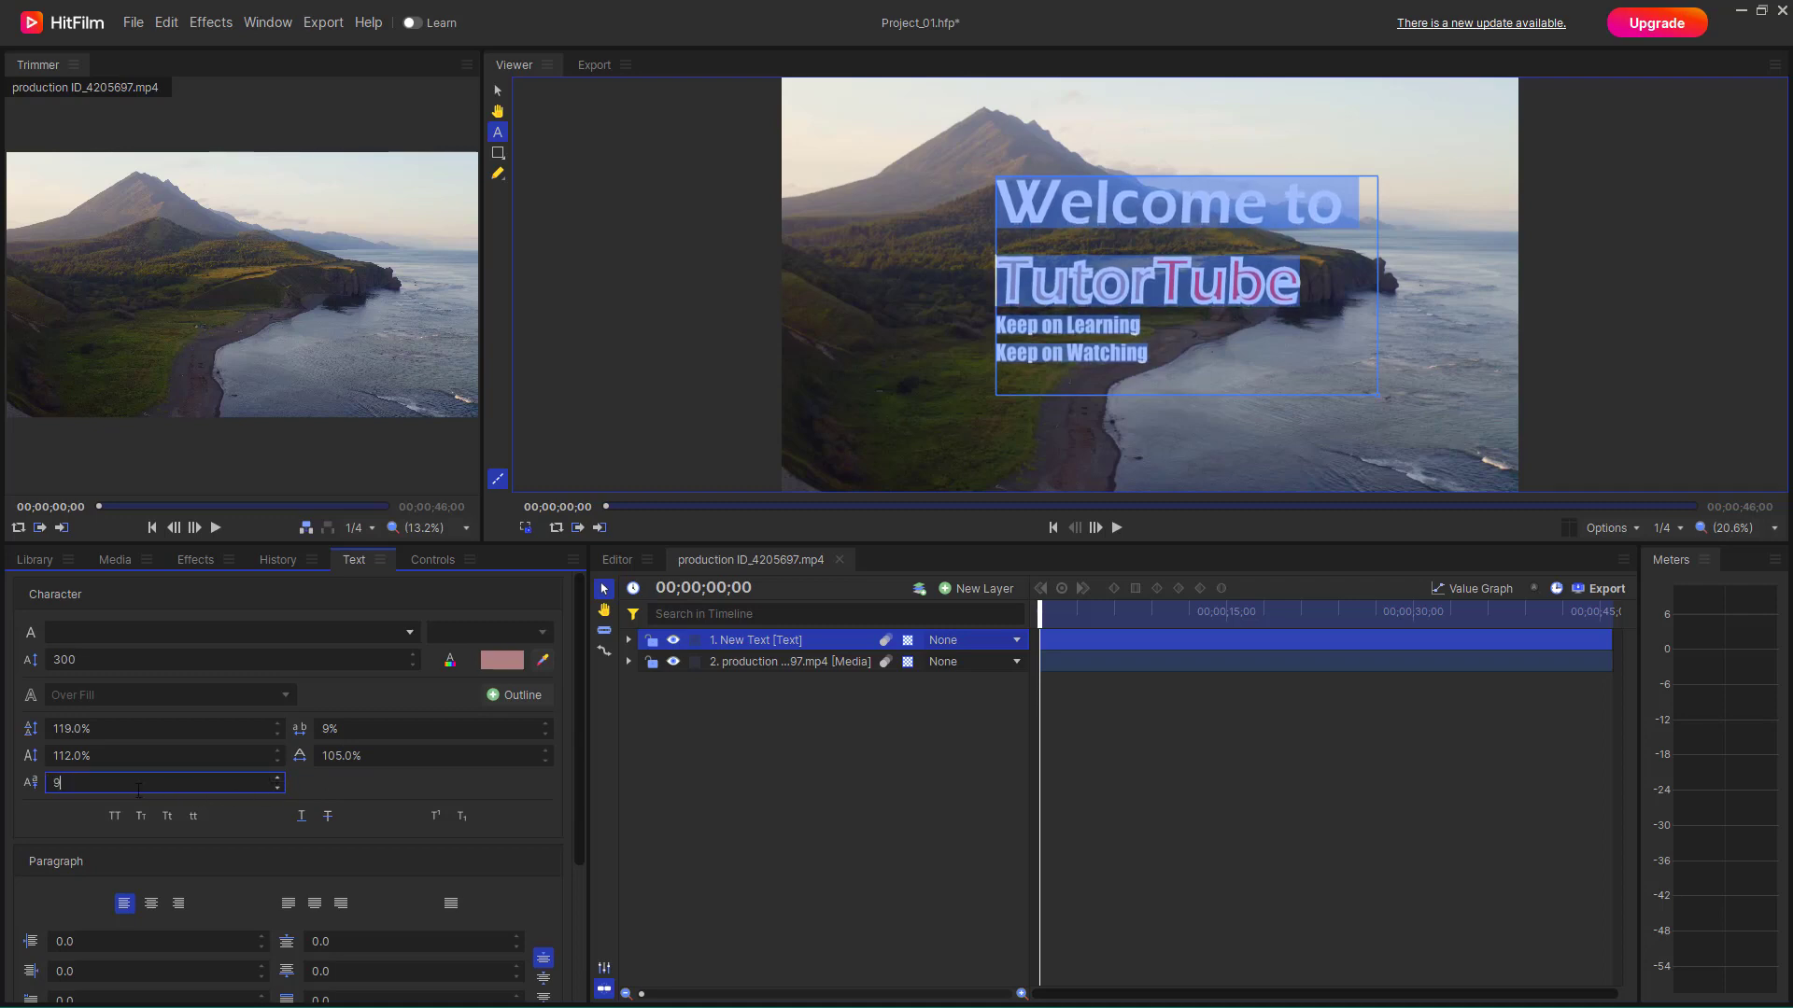
Try the all-caps, small-caps and remaining letter-case styles on the whole text, switching each one off again
{"action": "left_click", "coordinate": [116, 816]}
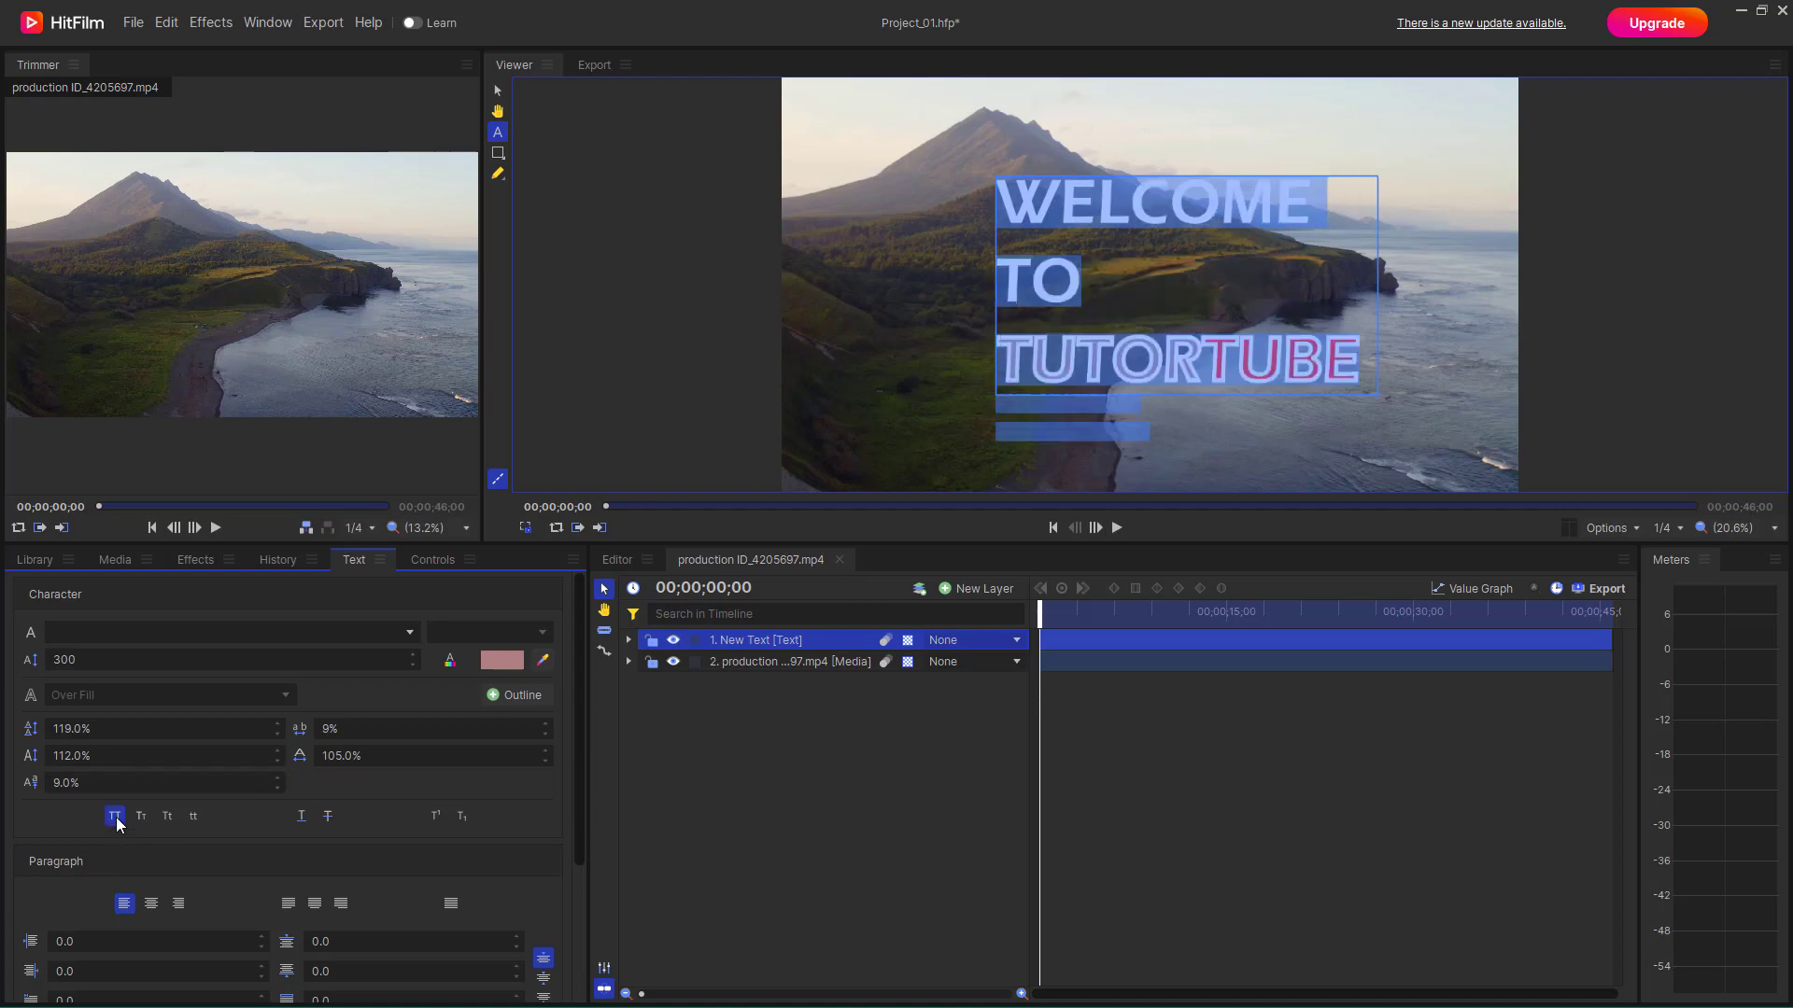
{"action": "left_click", "coordinate": [142, 817]}
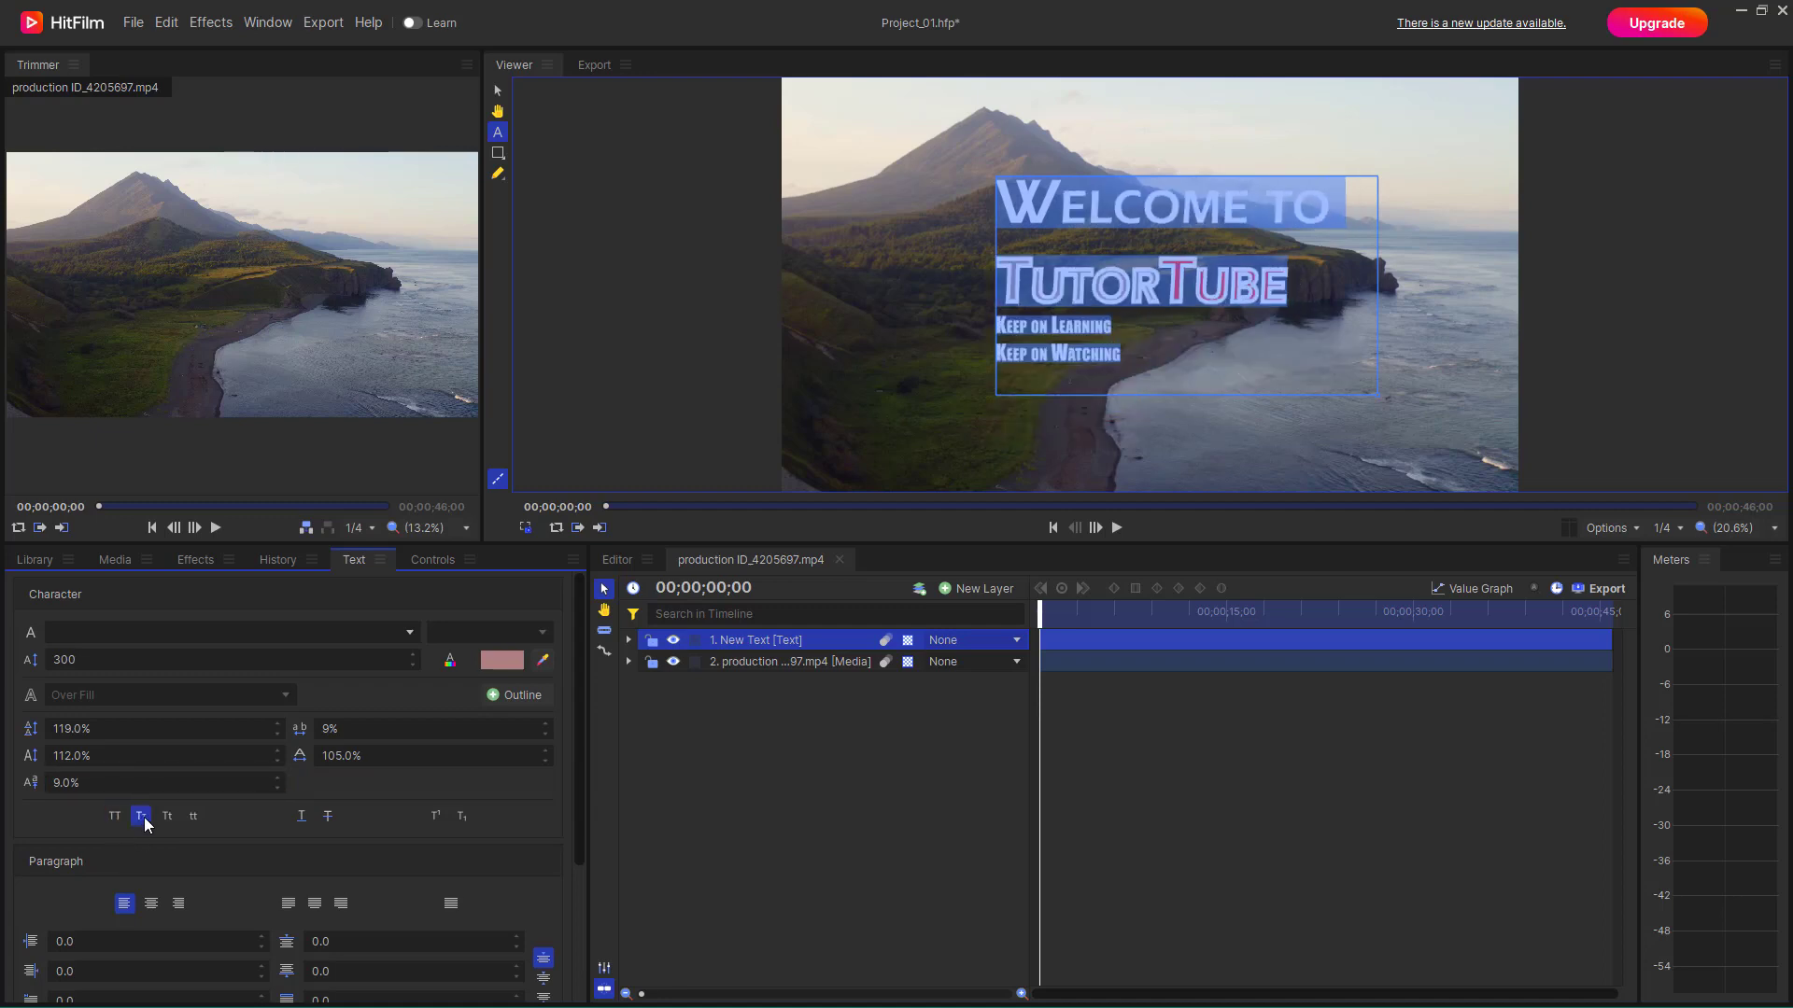
{"action": "left_click", "coordinate": [142, 817]}
{"action": "left_click", "coordinate": [167, 816]}
{"action": "left_click", "coordinate": [168, 817]}
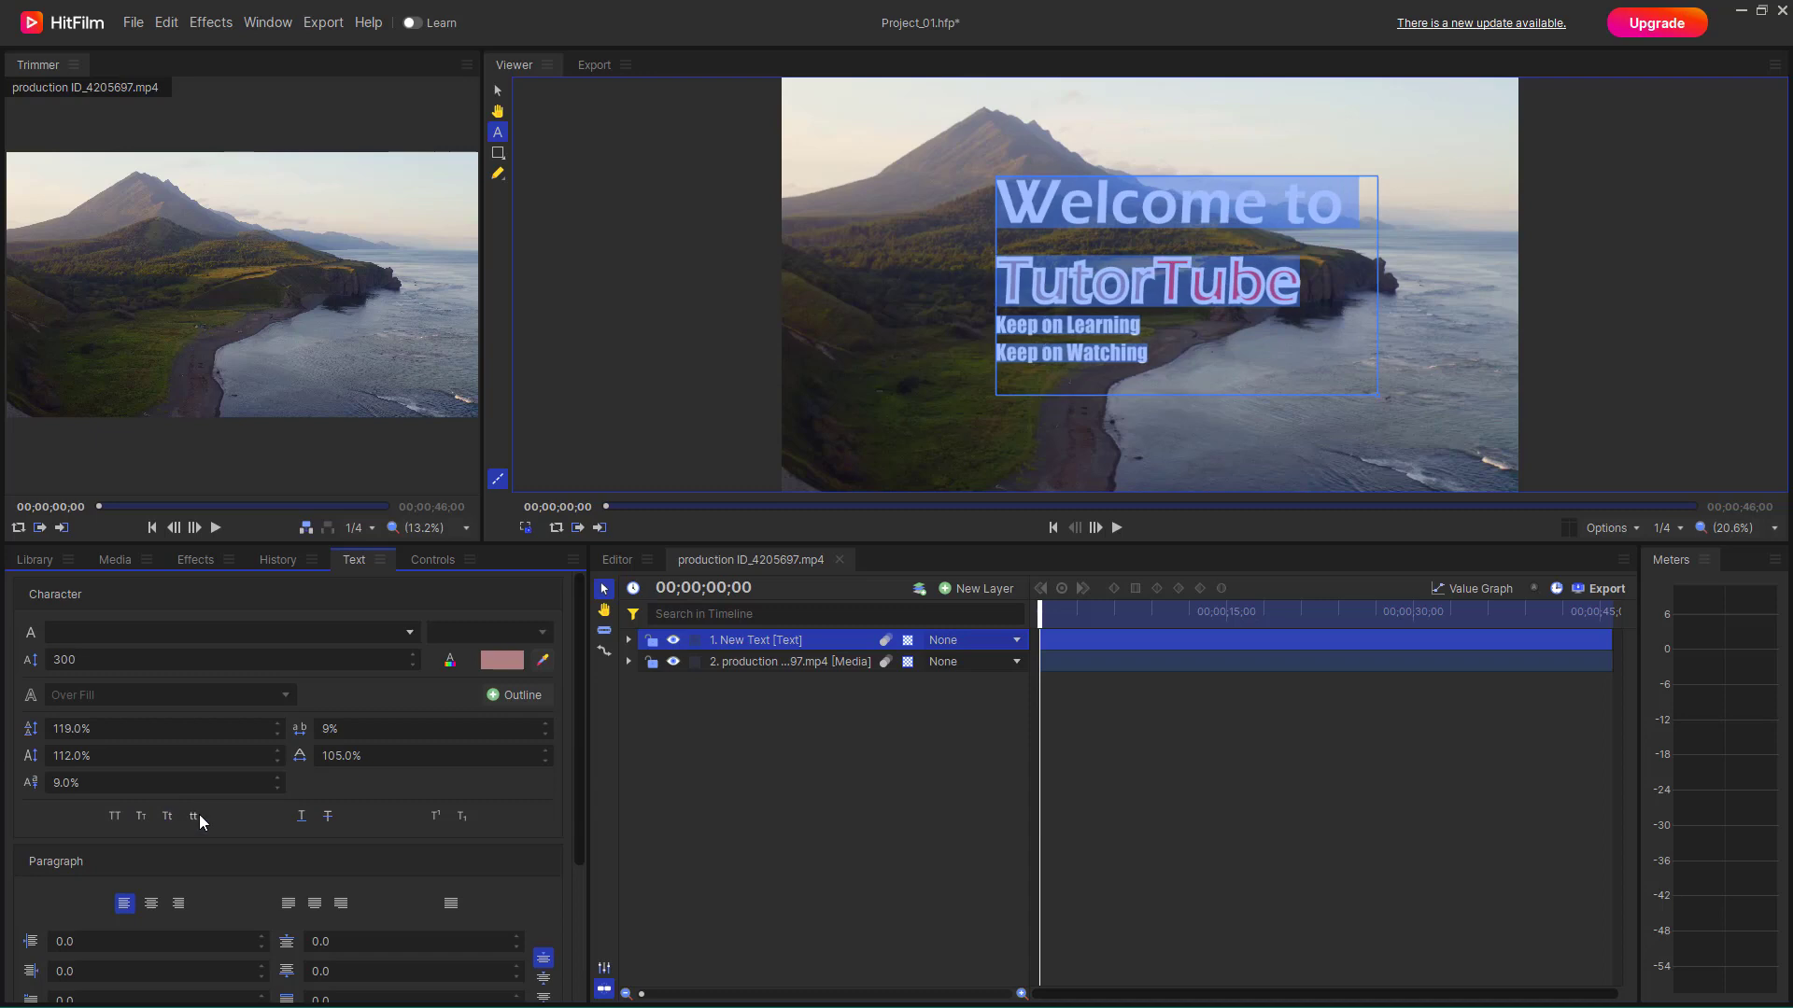
{"action": "left_click", "coordinate": [194, 816]}
{"action": "left_click", "coordinate": [193, 816]}
Try underline, strikethrough and superscript formatting on the whole text, switching each one off again
{"action": "left_click", "coordinate": [301, 816]}
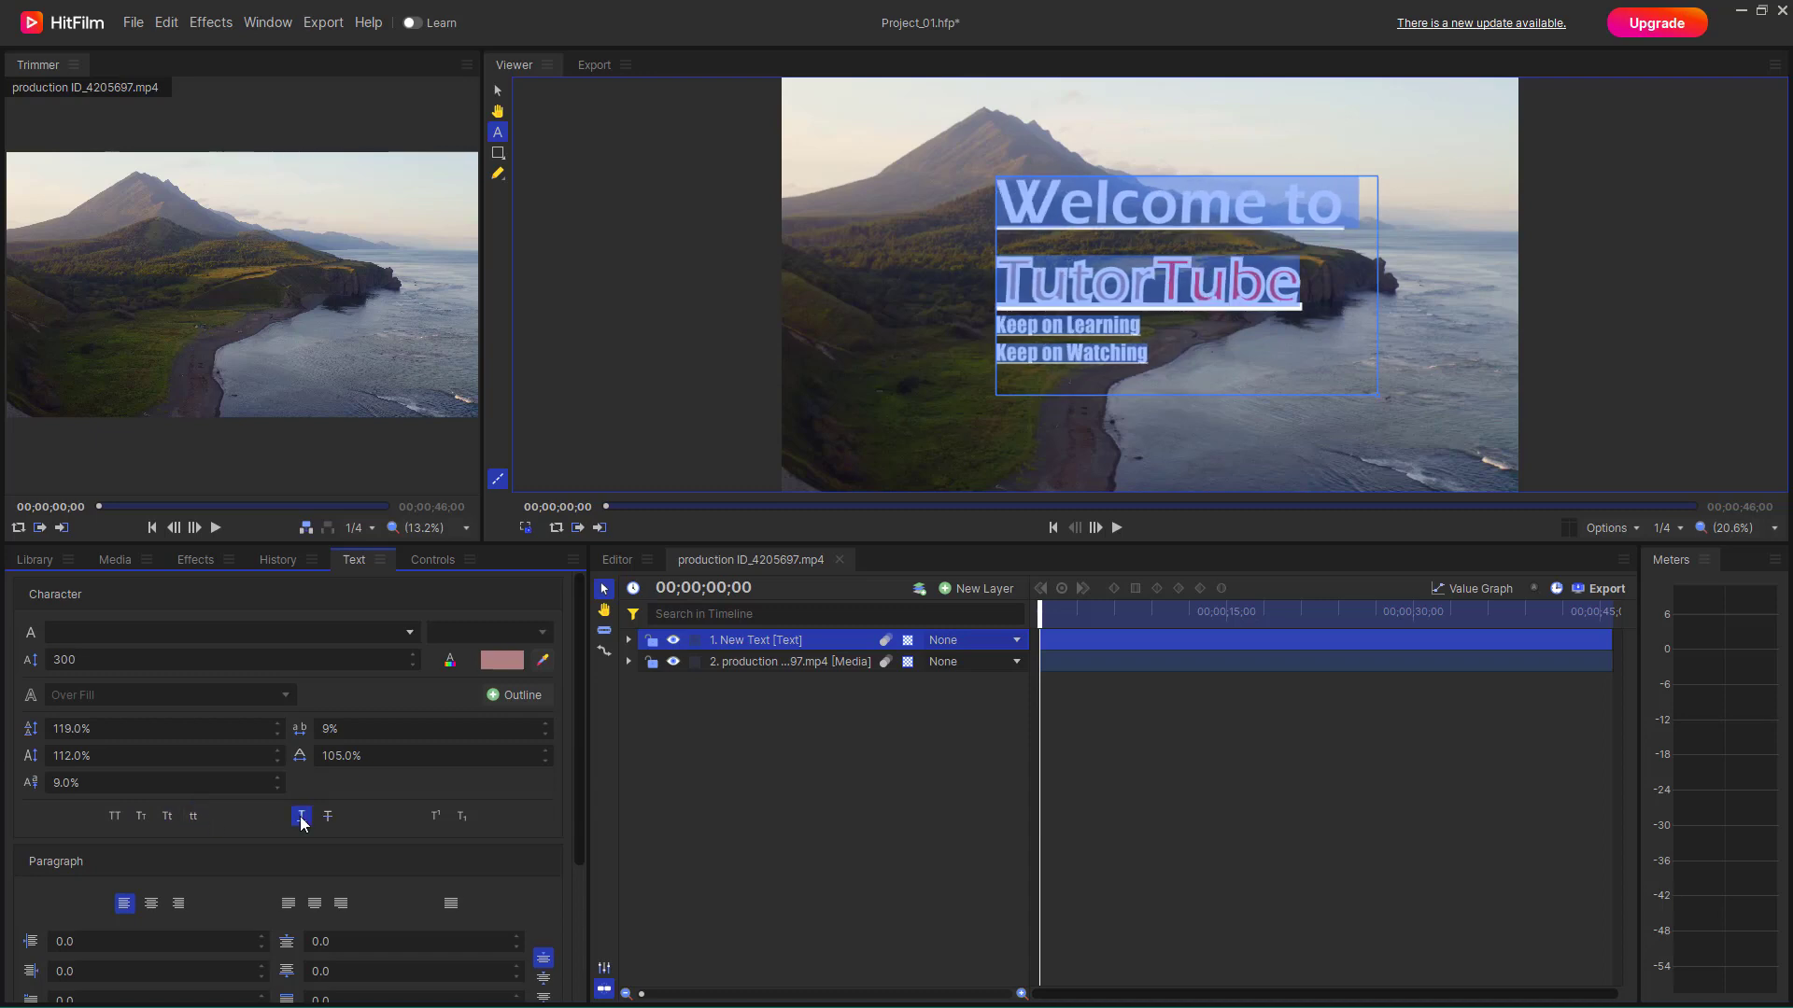
{"action": "left_click", "coordinate": [301, 816]}
{"action": "left_click", "coordinate": [327, 816]}
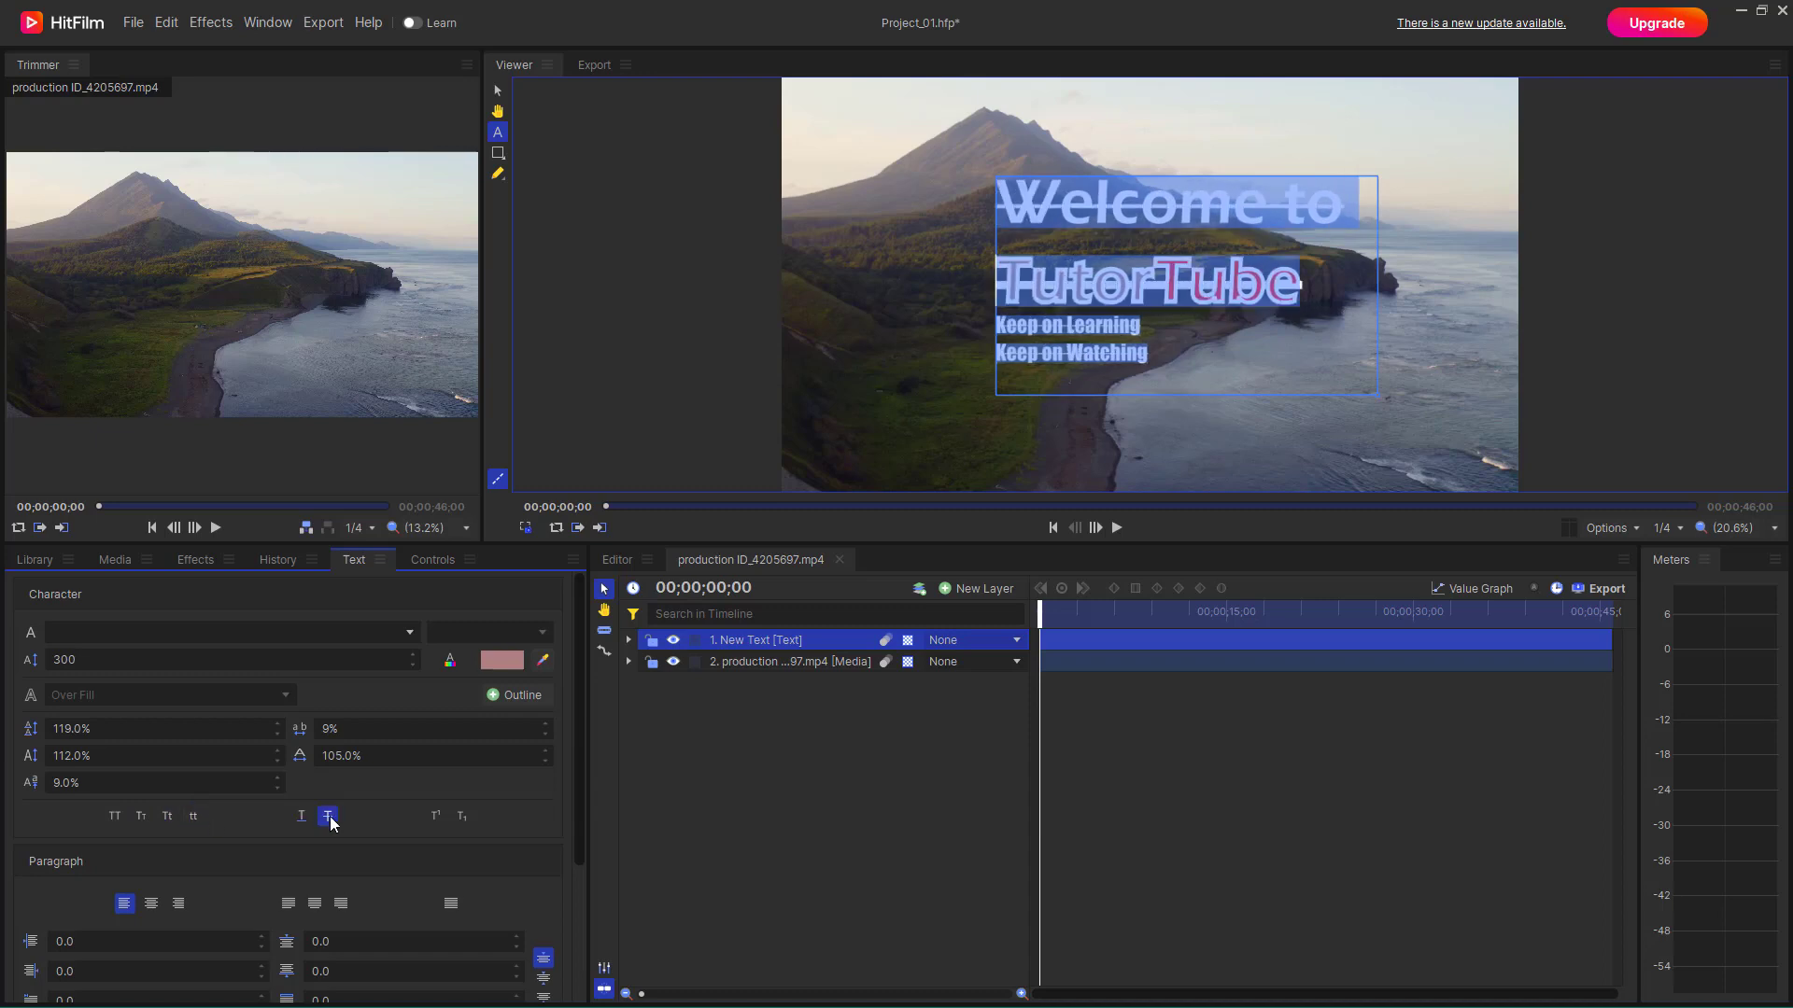
{"action": "left_click", "coordinate": [435, 816]}
{"action": "left_click", "coordinate": [435, 816]}
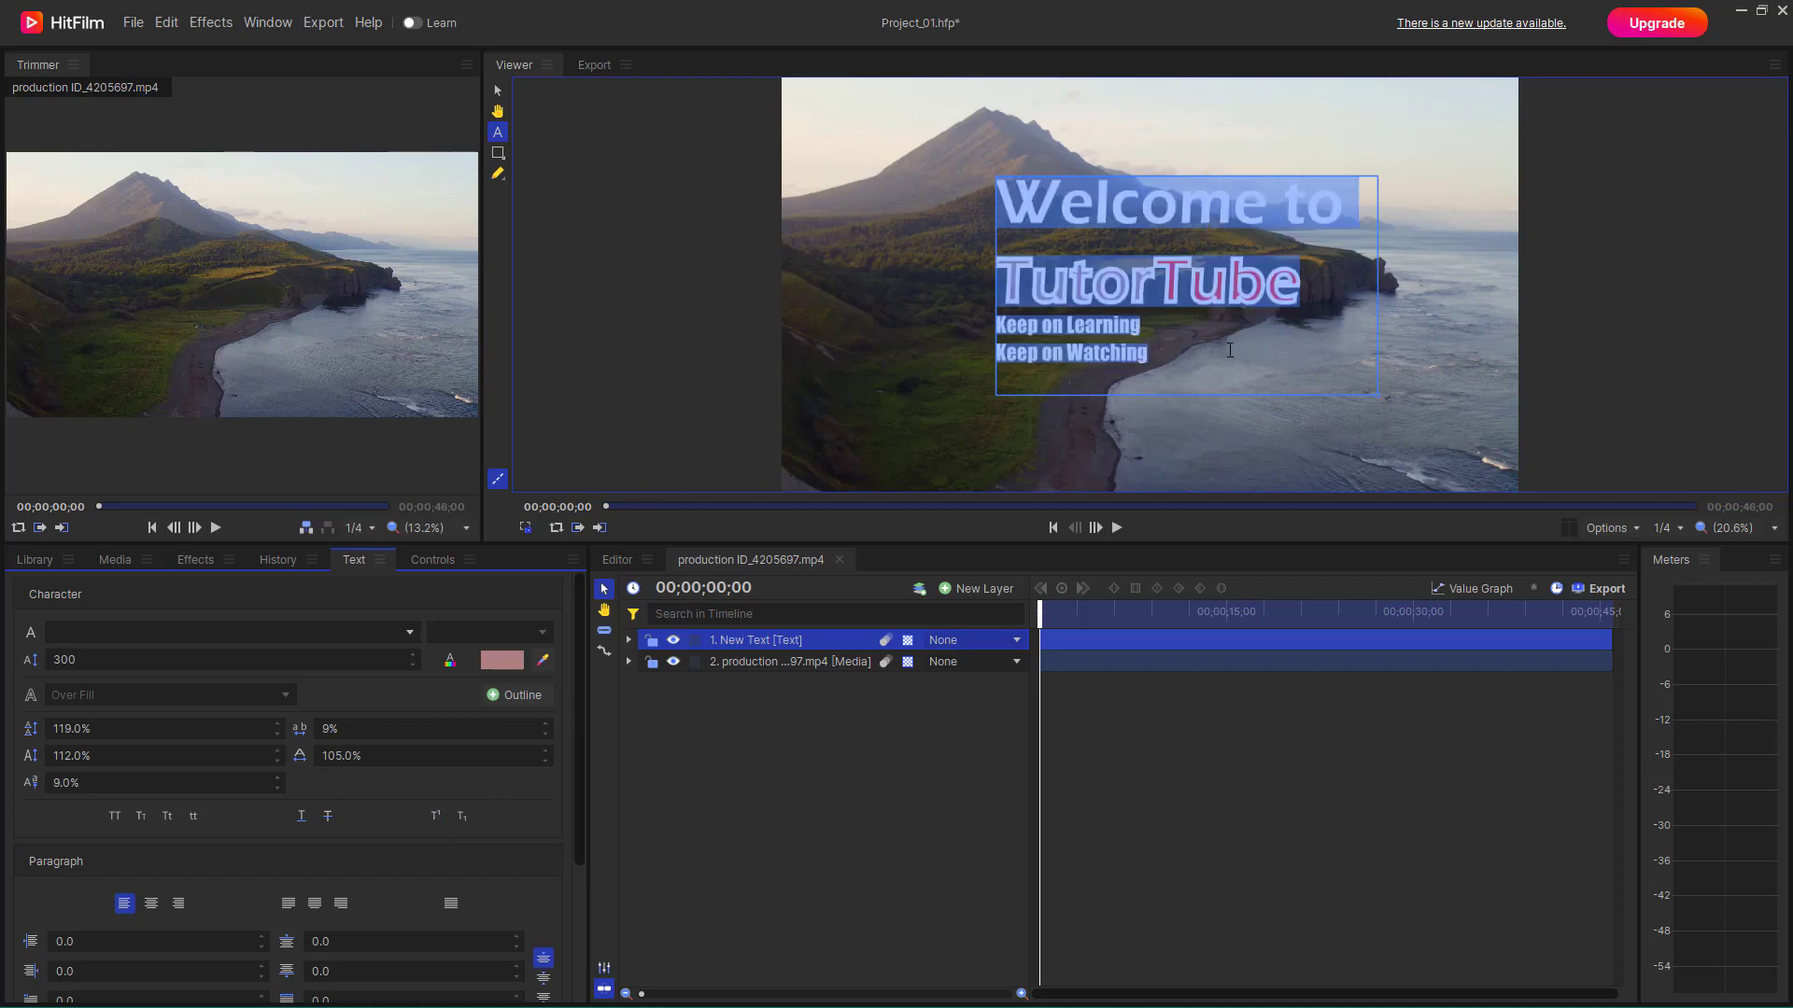
Try superscript and subscript on only the "T" of "Tube", and switch both off again
{"action": "left_click", "coordinate": [1154, 280]}
{"action": "left_click_drag", "start_coordinate": [1155, 280], "coordinate": [1184, 277]}
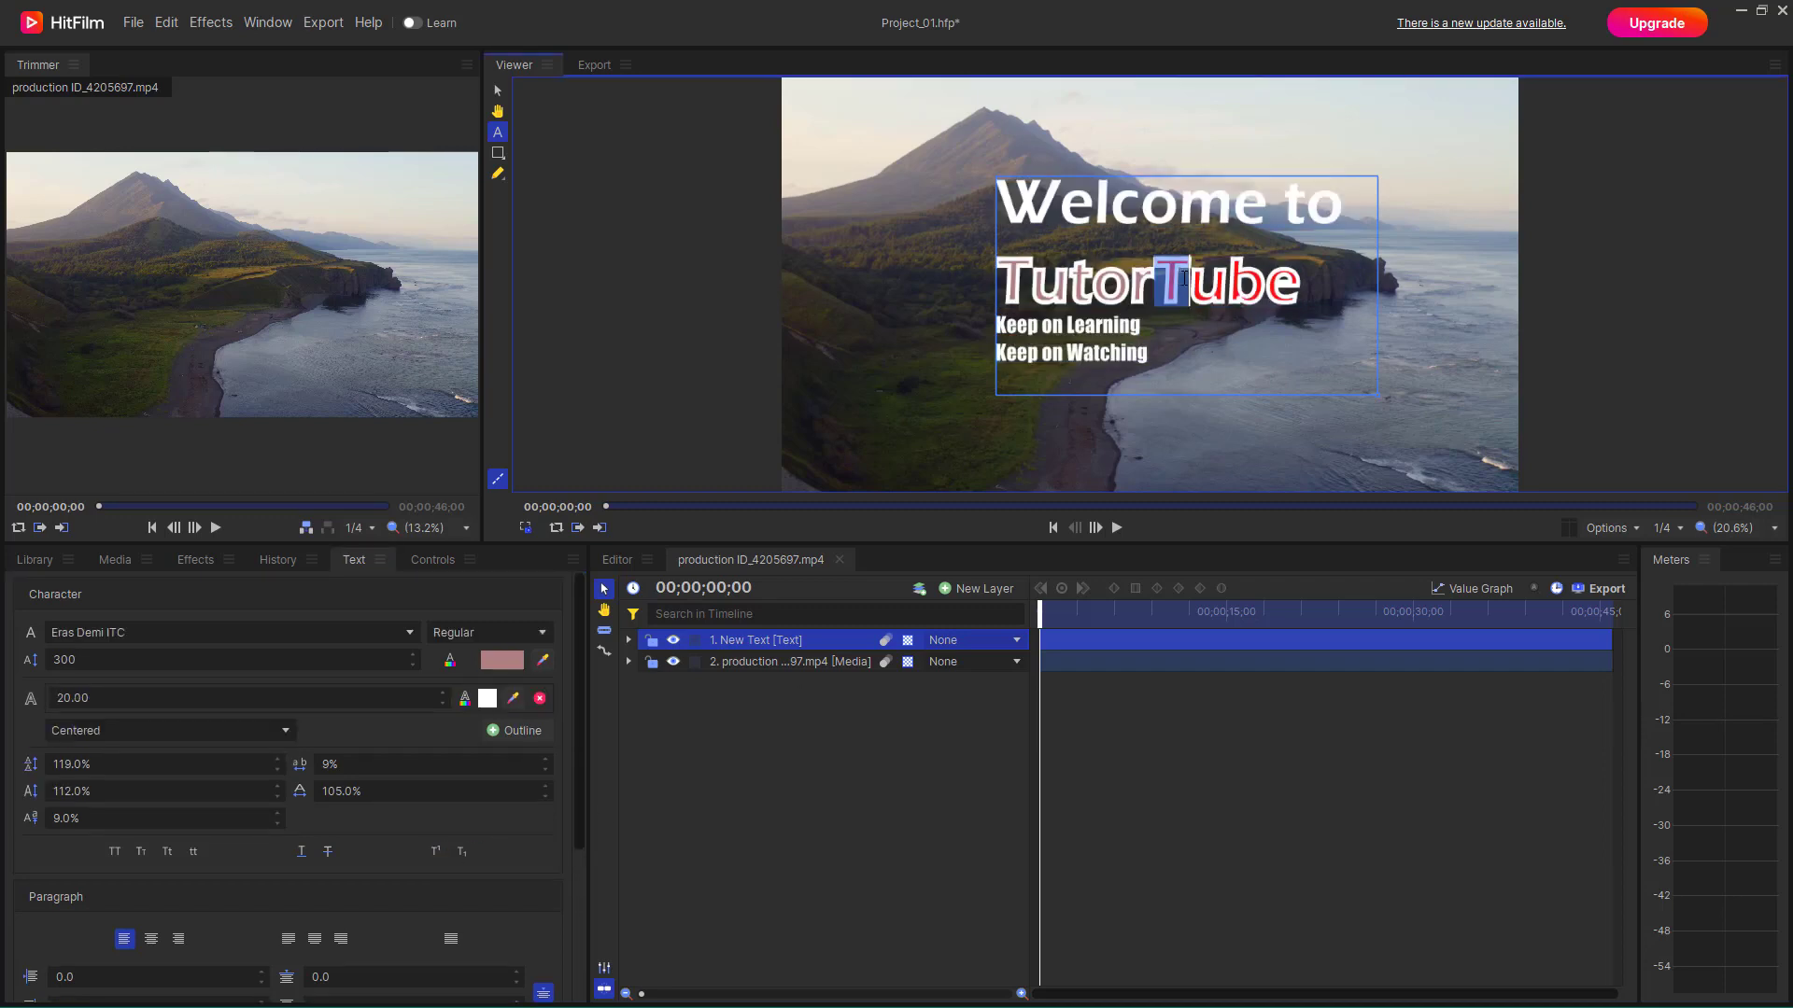
{"action": "left_click", "coordinate": [437, 850]}
{"action": "left_click", "coordinate": [443, 849]}
{"action": "left_click", "coordinate": [461, 852]}
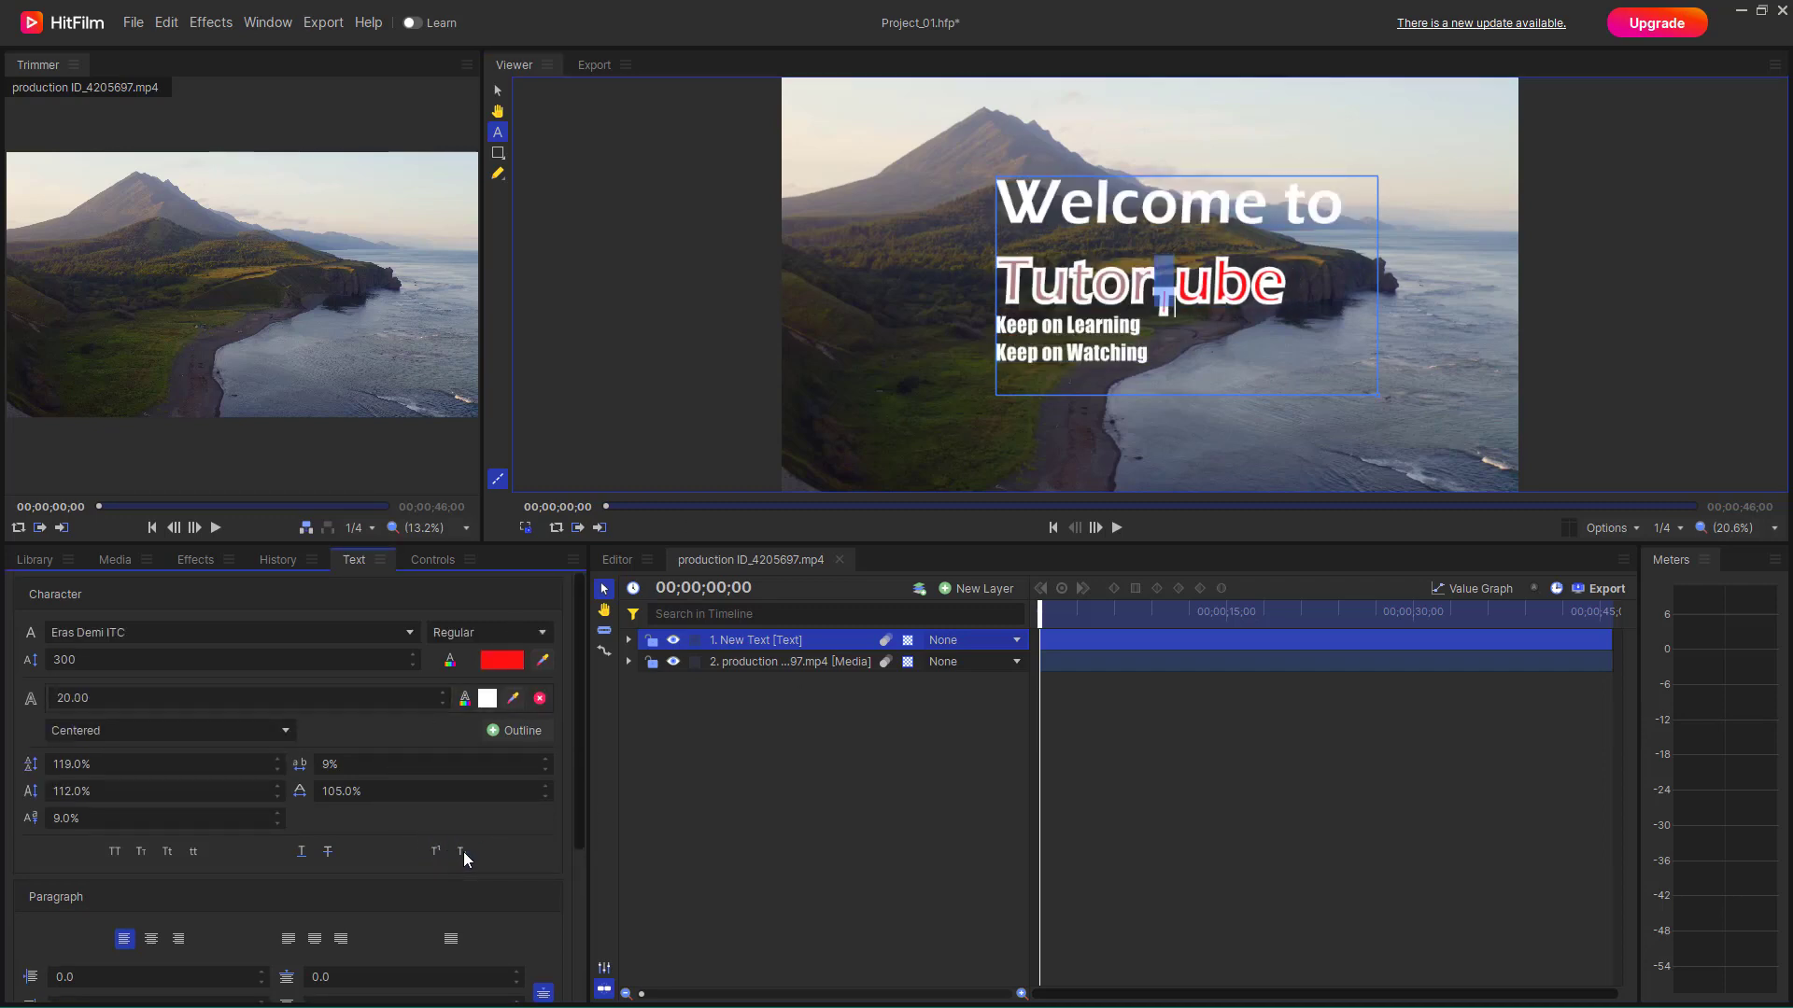
{"action": "left_click", "coordinate": [463, 852]}
Select all the text and try center and right paragraph alignment on it
{"action": "scroll", "coordinate": [373, 817], "scroll_direction": "down", "scroll_amount": 3}
{"action": "left_click_drag", "start_coordinate": [1205, 362], "coordinate": [961, 183]}
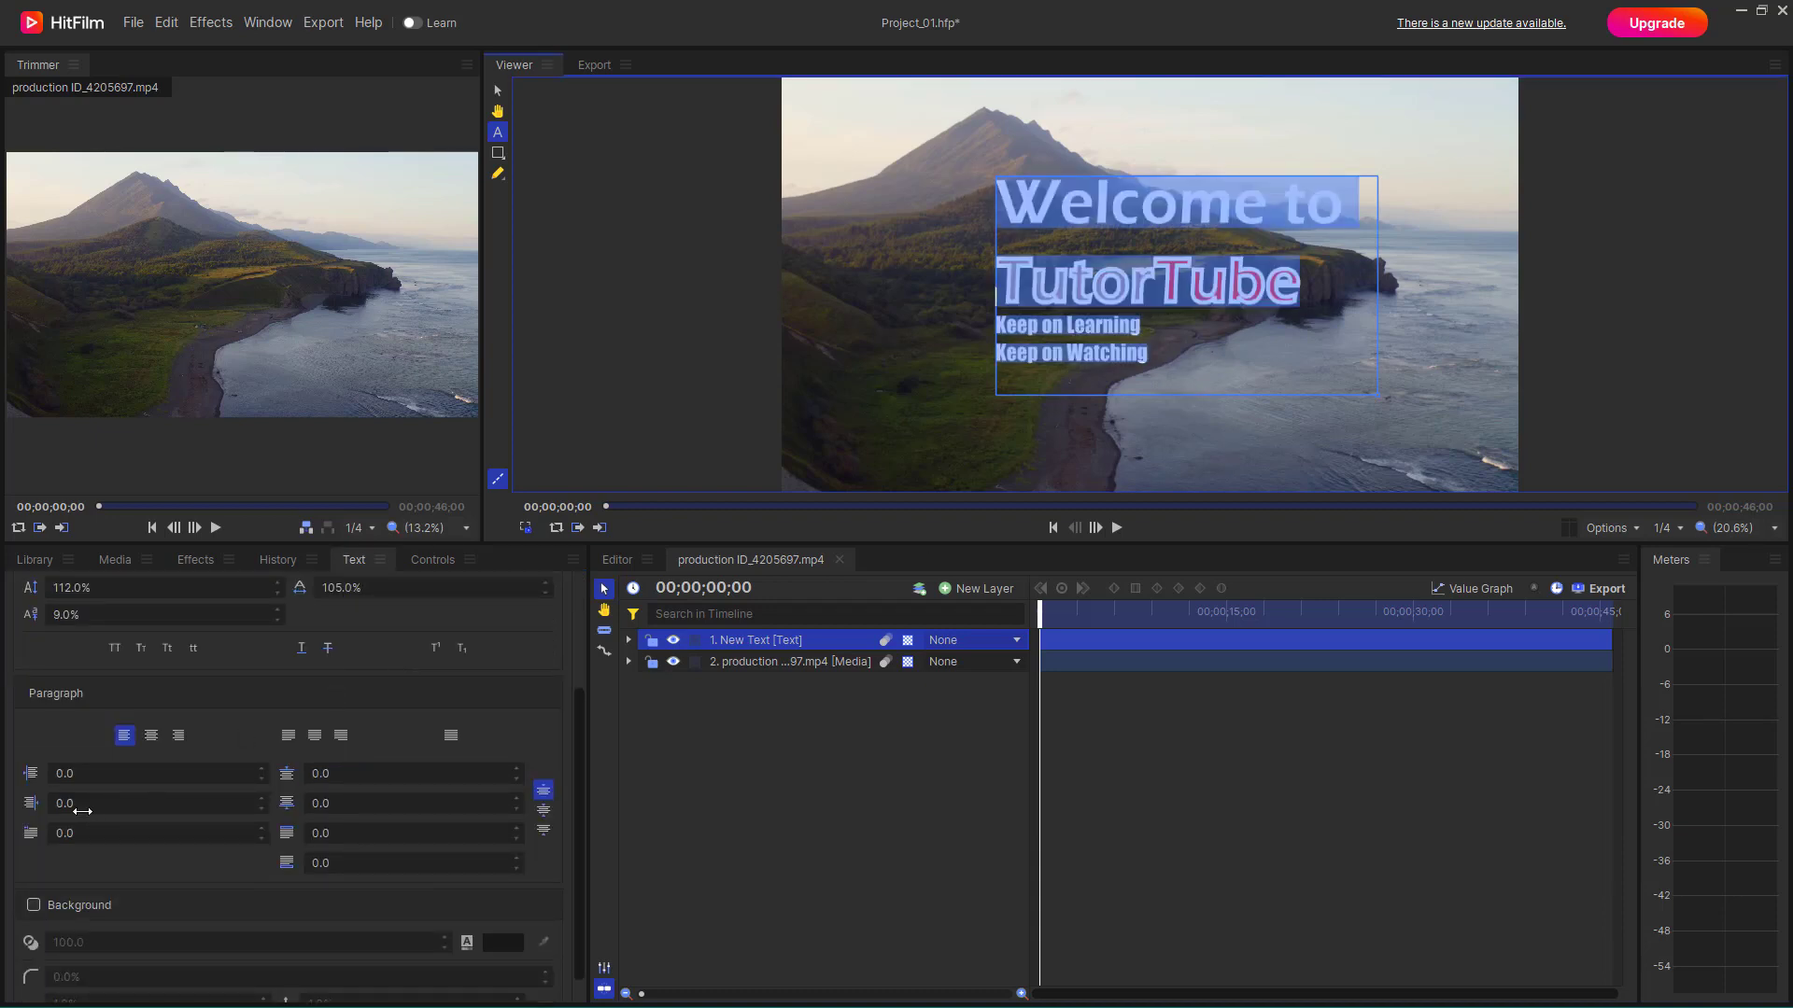
{"action": "left_click", "coordinate": [152, 736]}
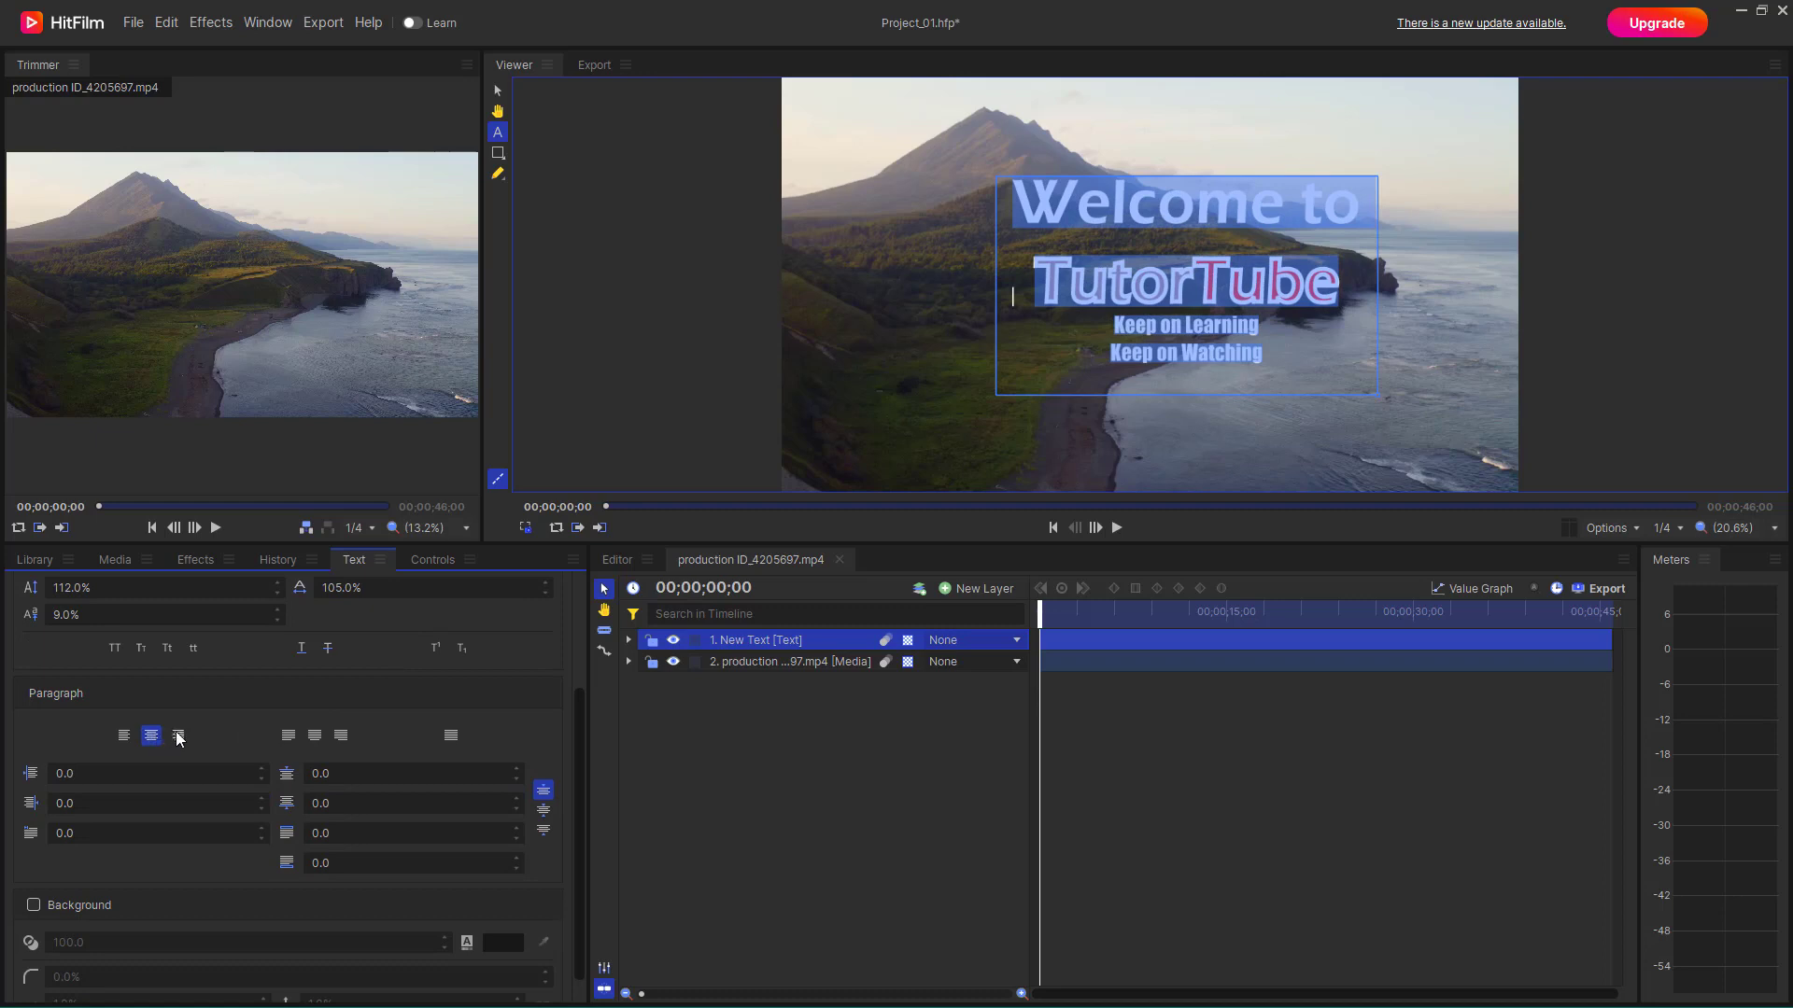
{"action": "left_click", "coordinate": [178, 737]}
{"action": "left_click", "coordinate": [153, 737]}
Try the left, center, right and full justification options on the whole text, and return it to left alignment
{"action": "left_click", "coordinate": [287, 735]}
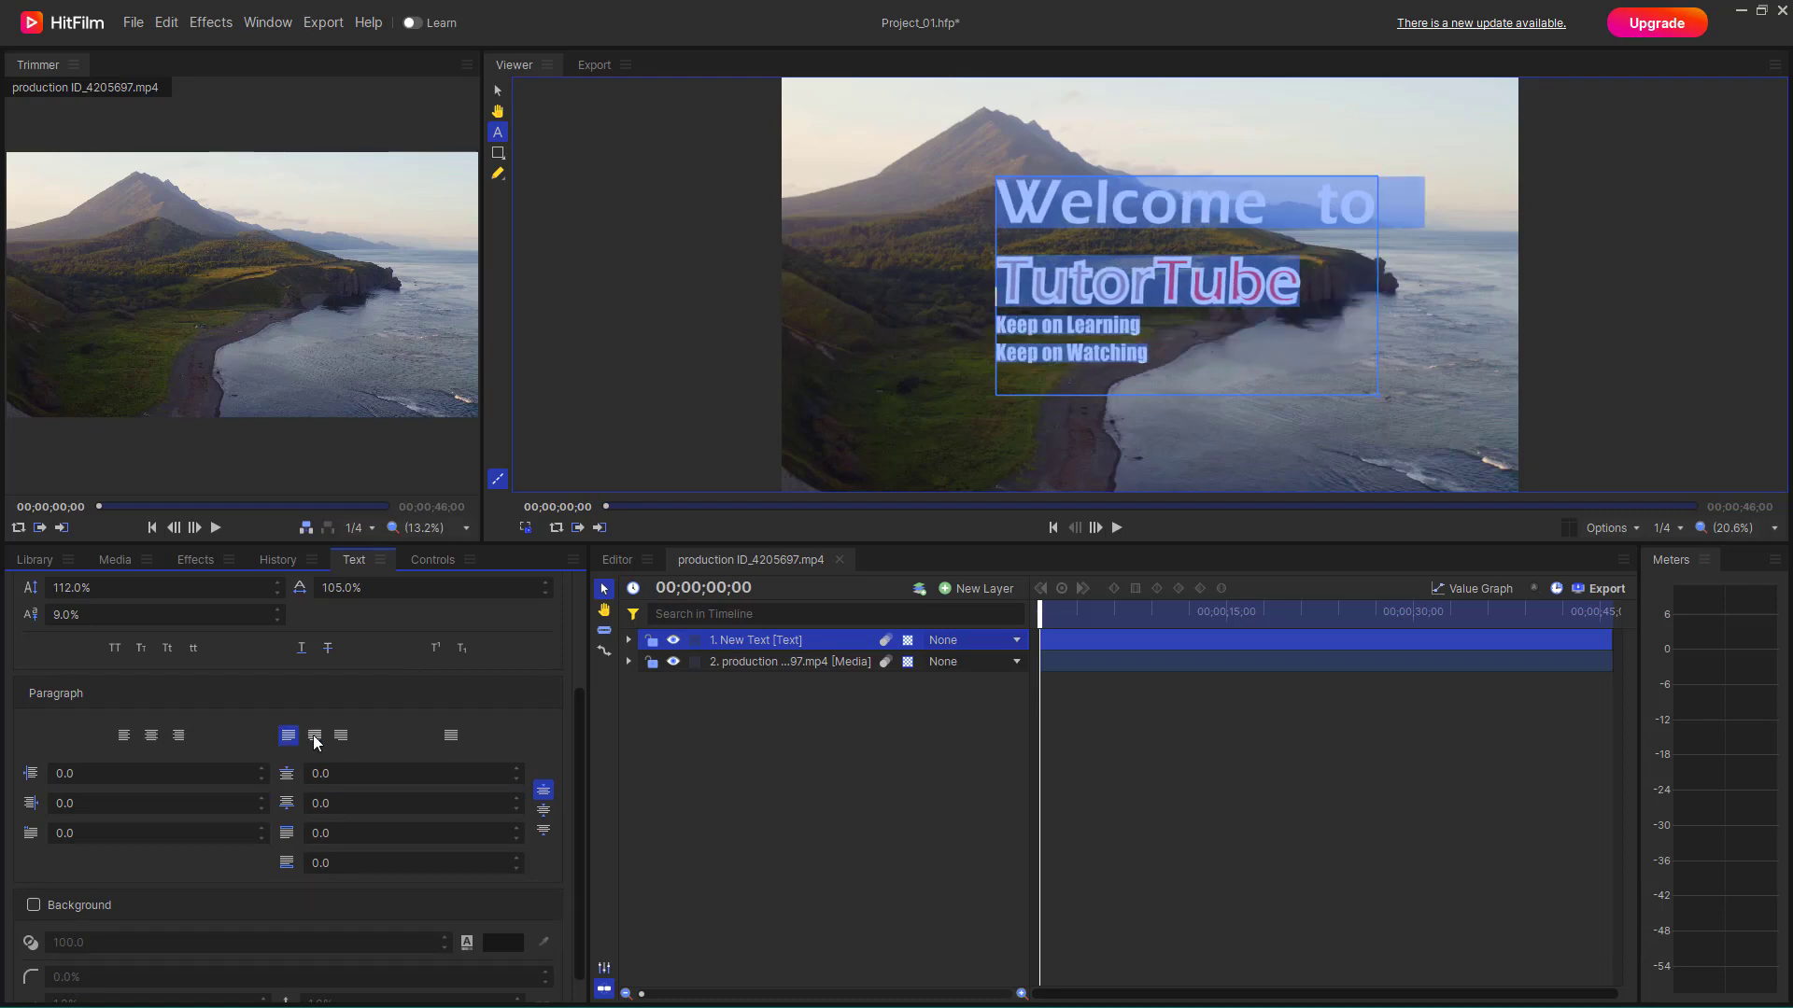
{"action": "left_click", "coordinate": [314, 737]}
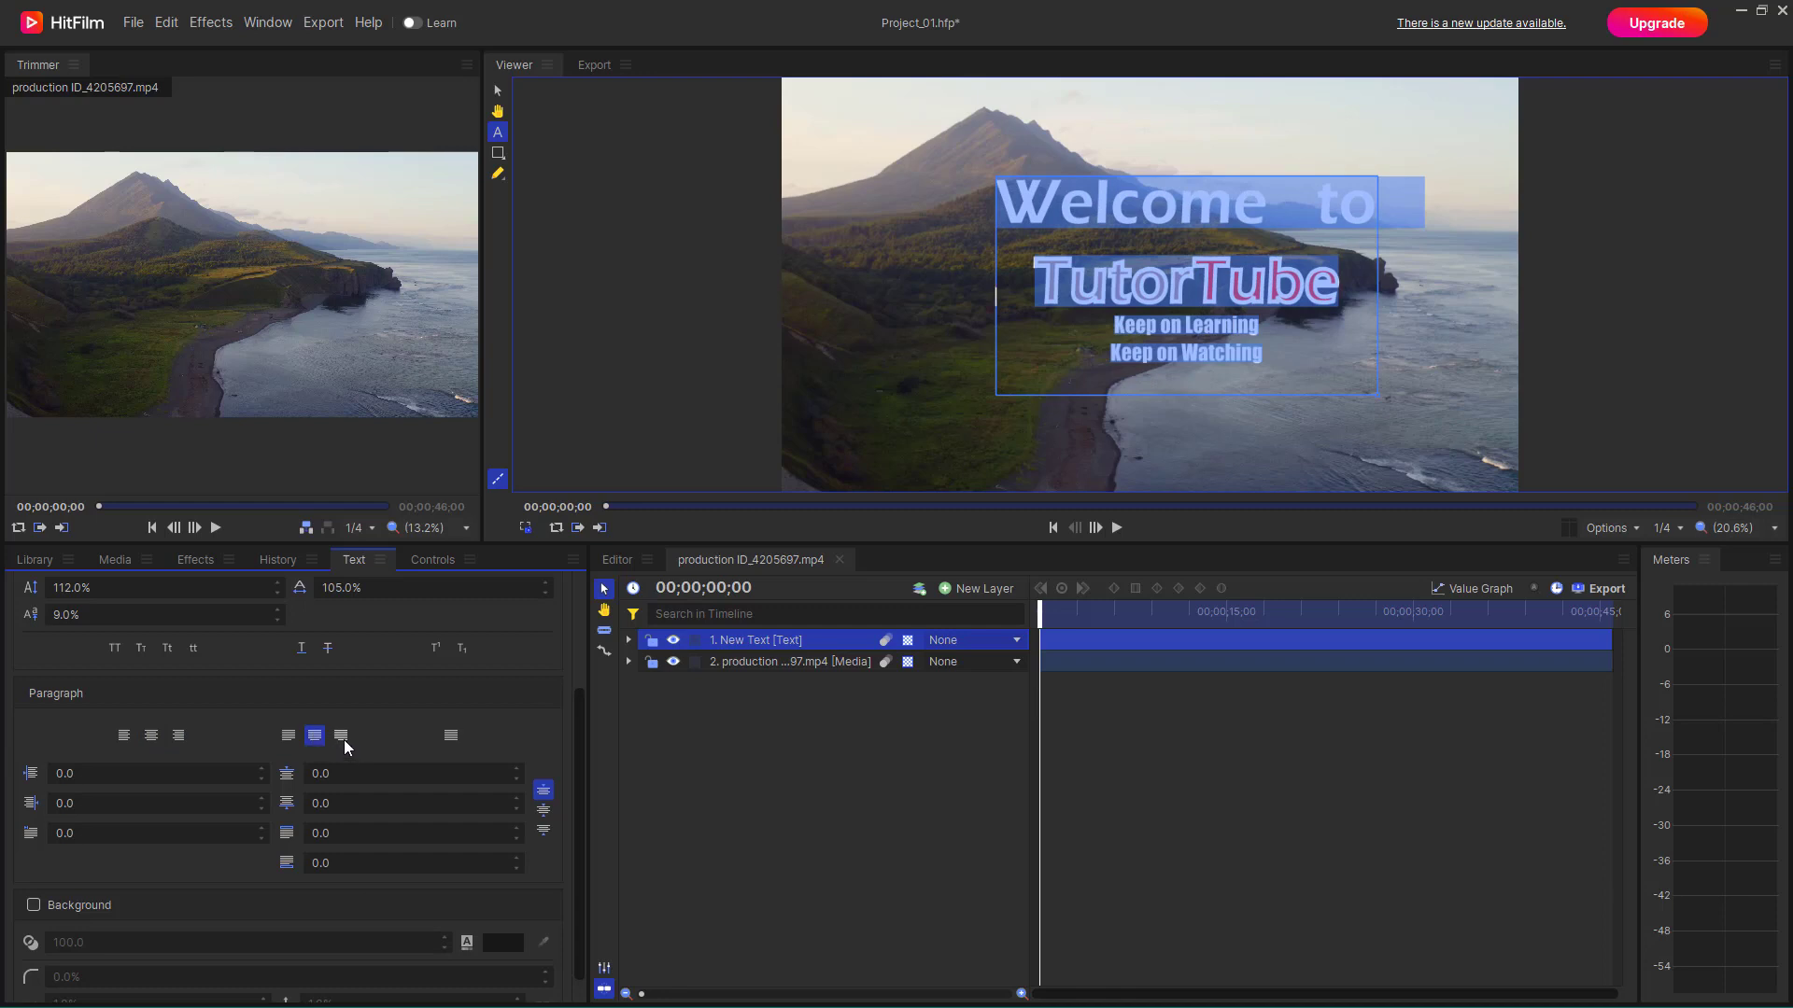
{"action": "left_click", "coordinate": [342, 737]}
{"action": "left_click", "coordinate": [288, 735]}
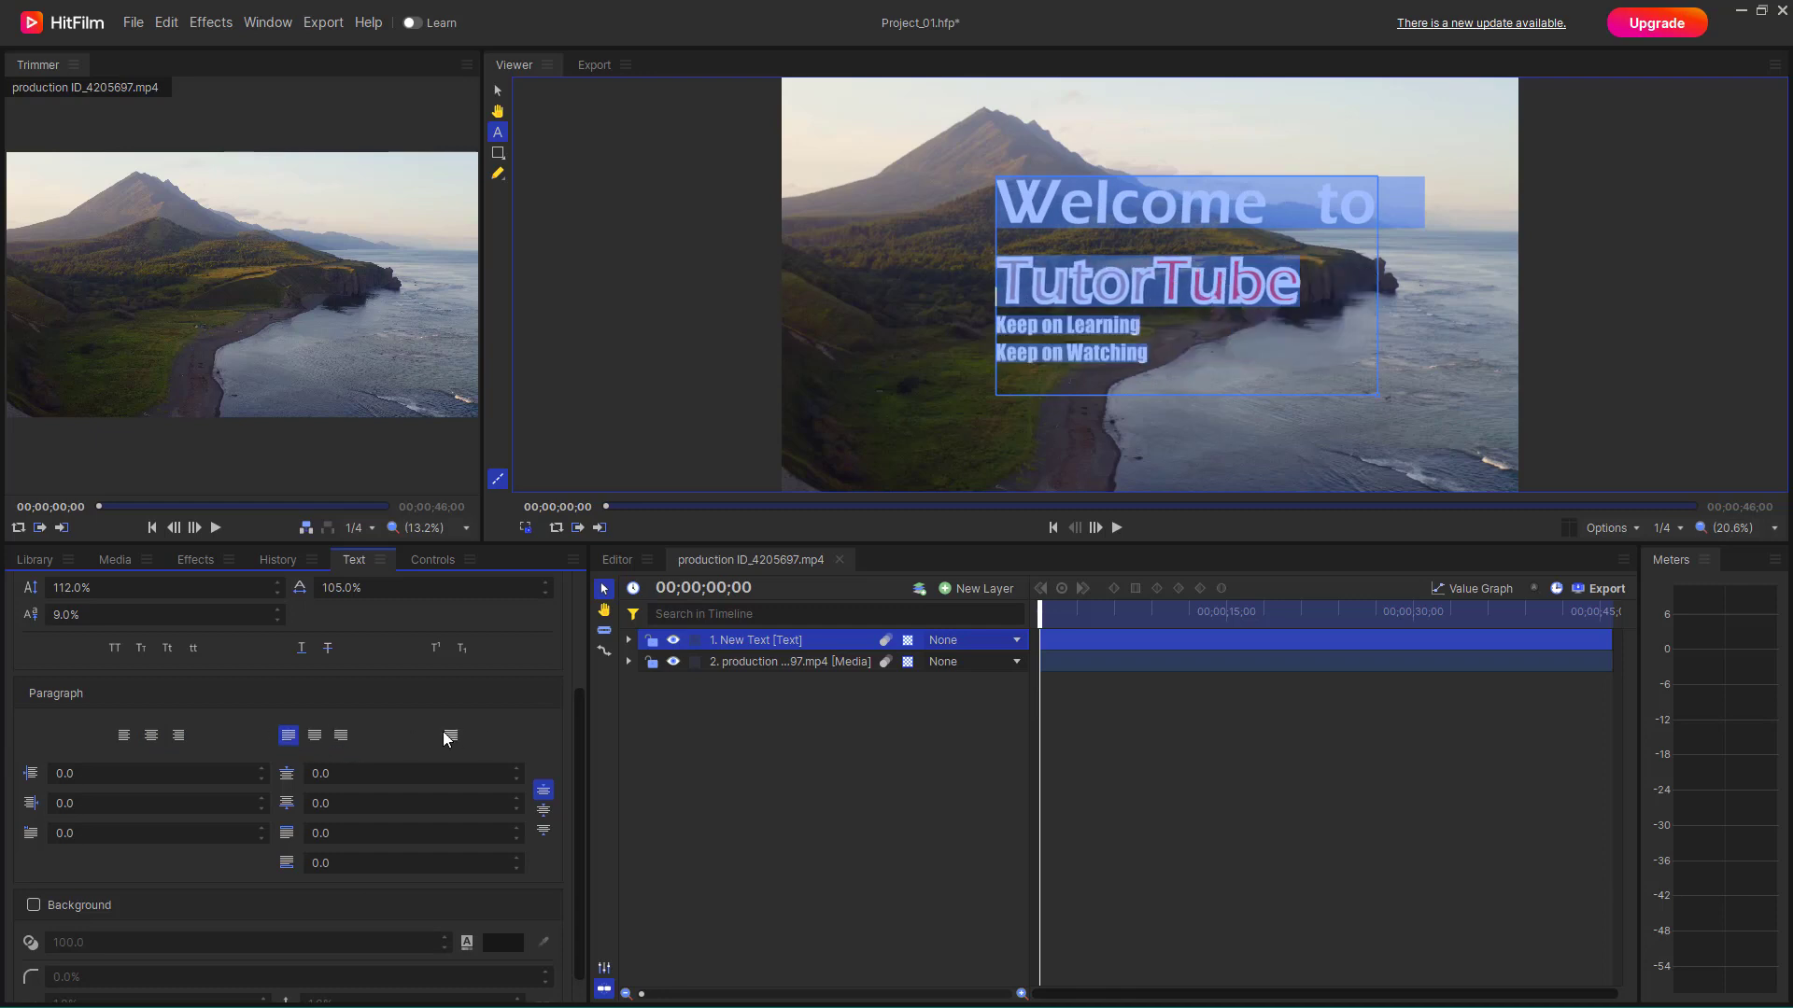
{"action": "left_click", "coordinate": [448, 737]}
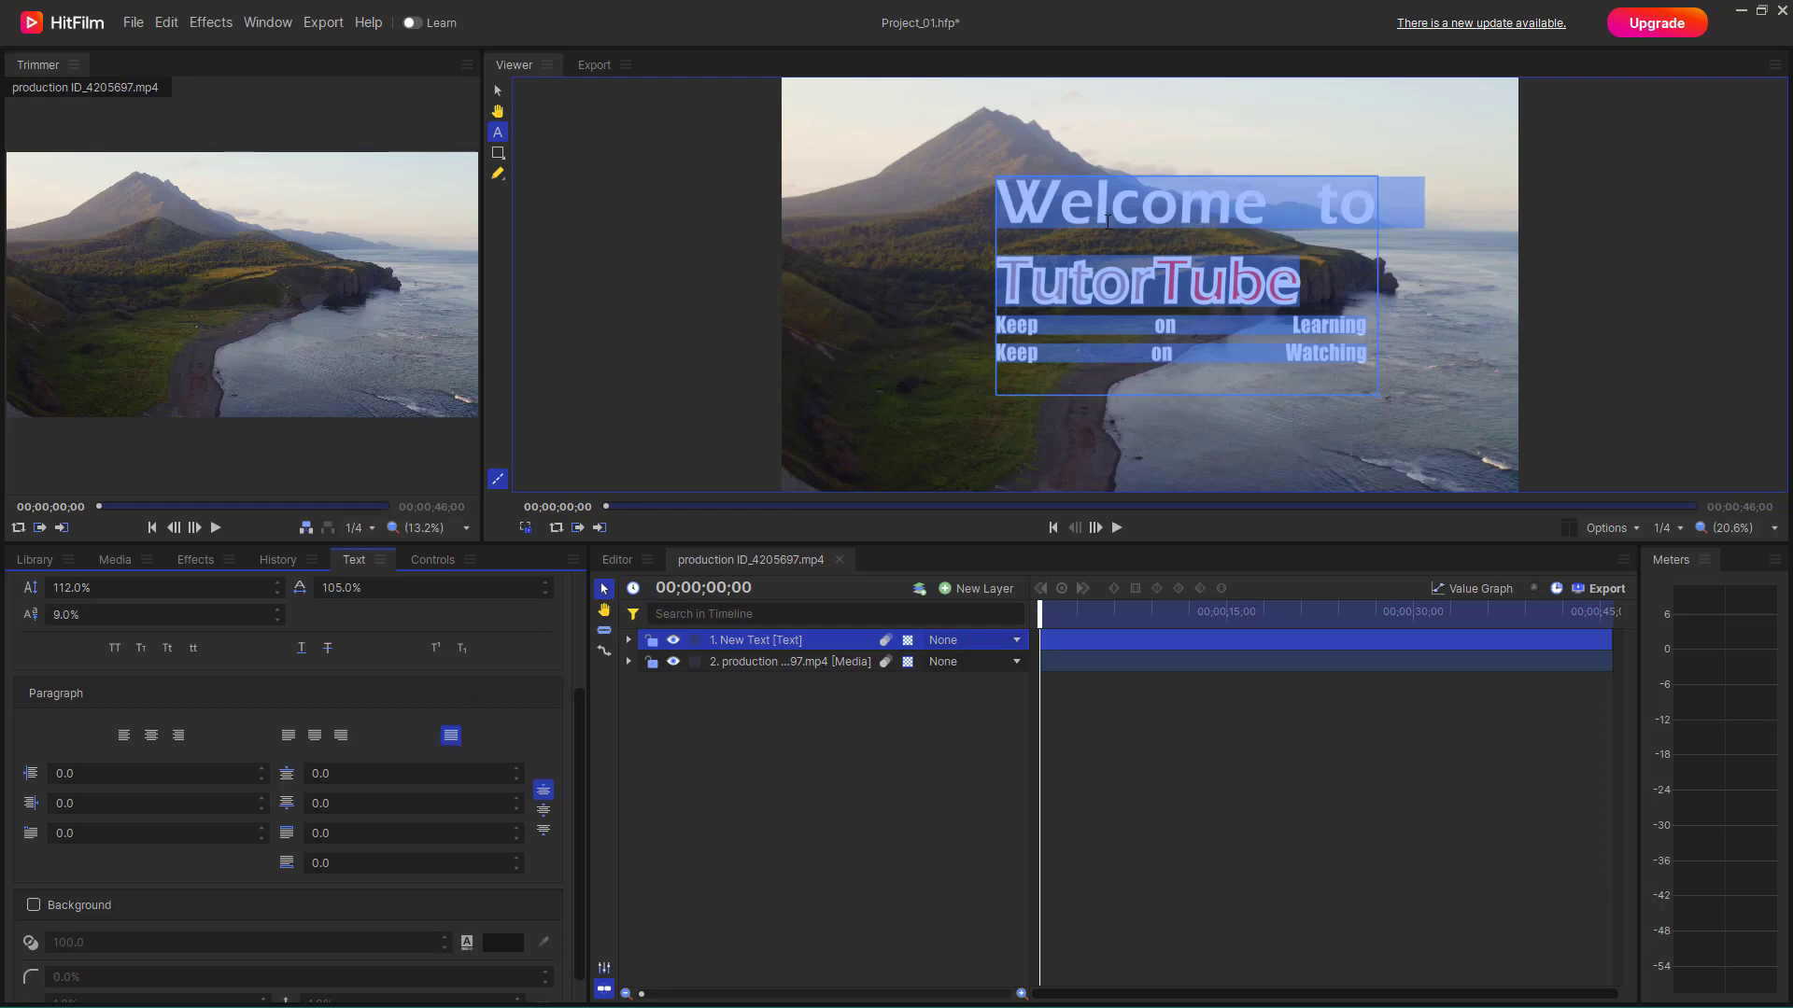
{"action": "left_click", "coordinate": [123, 737]}
Try a left paragraph indent of 33 on the whole text
{"action": "left_click", "coordinate": [60, 773]}
{"action": "type", "text": "76"}
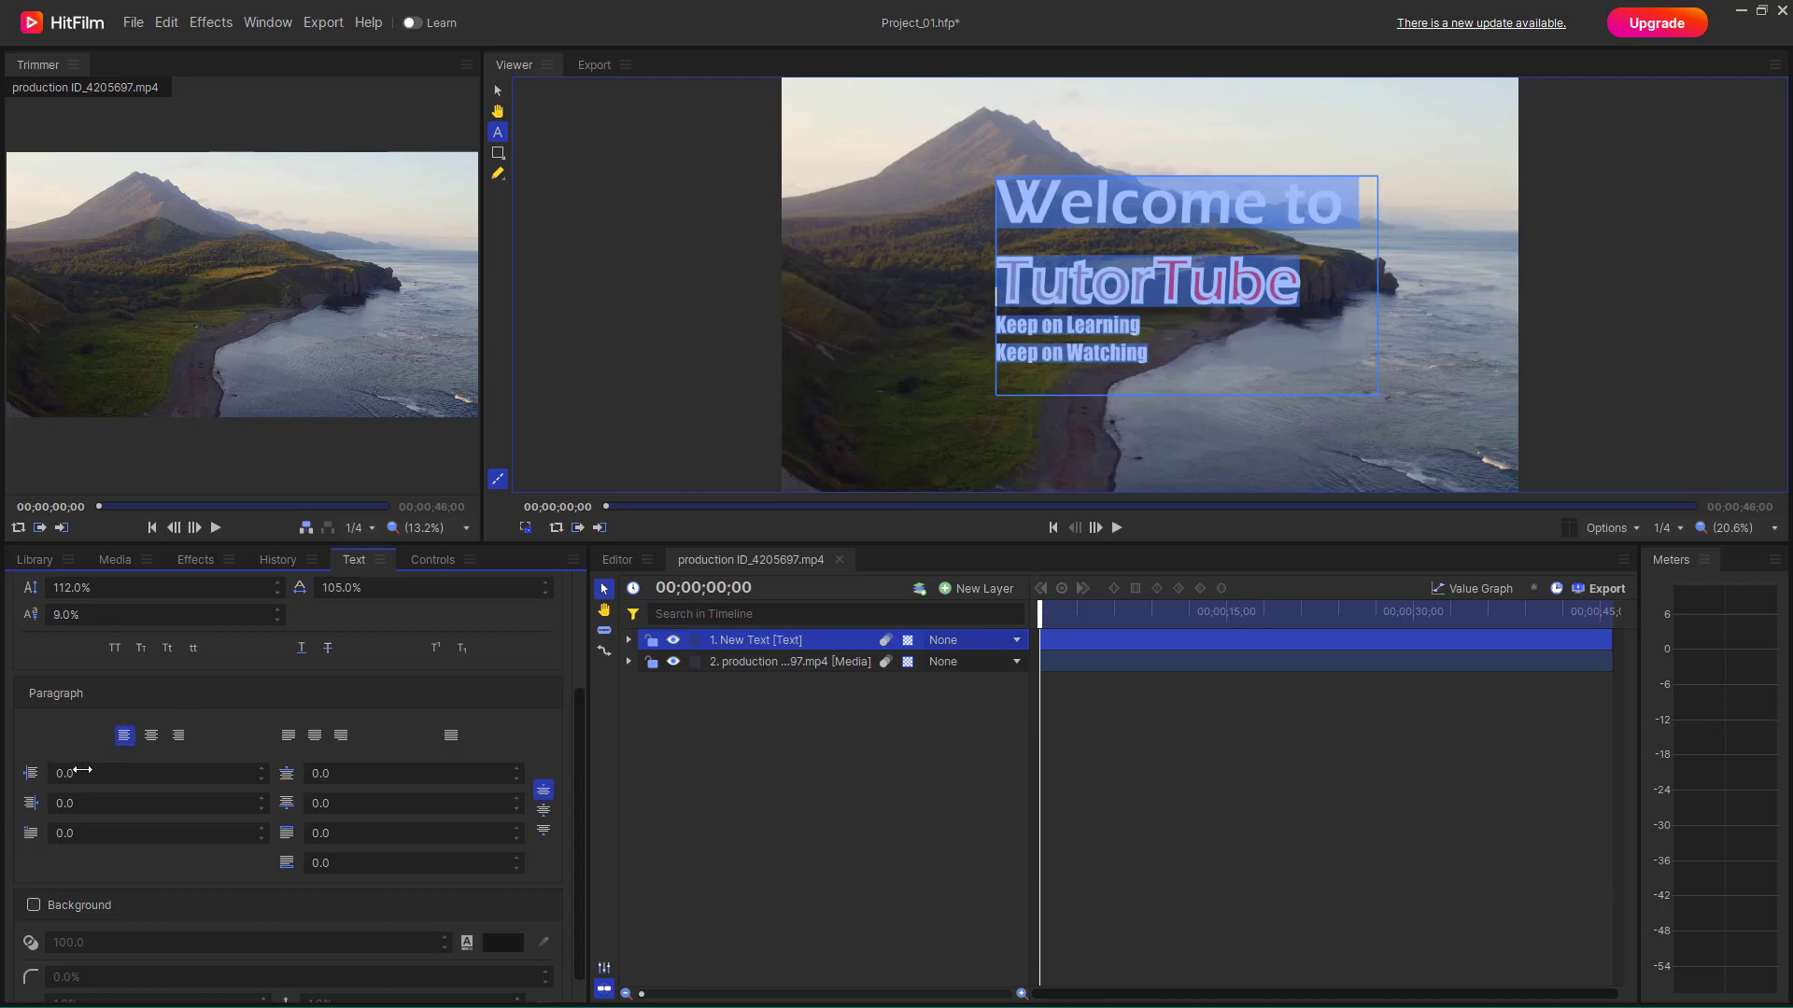
{"action": "key", "text": "Return"}
{"action": "left_click_drag", "start_coordinate": [131, 773], "coordinate": [90, 773]}
{"action": "left_click", "coordinate": [1196, 287]}
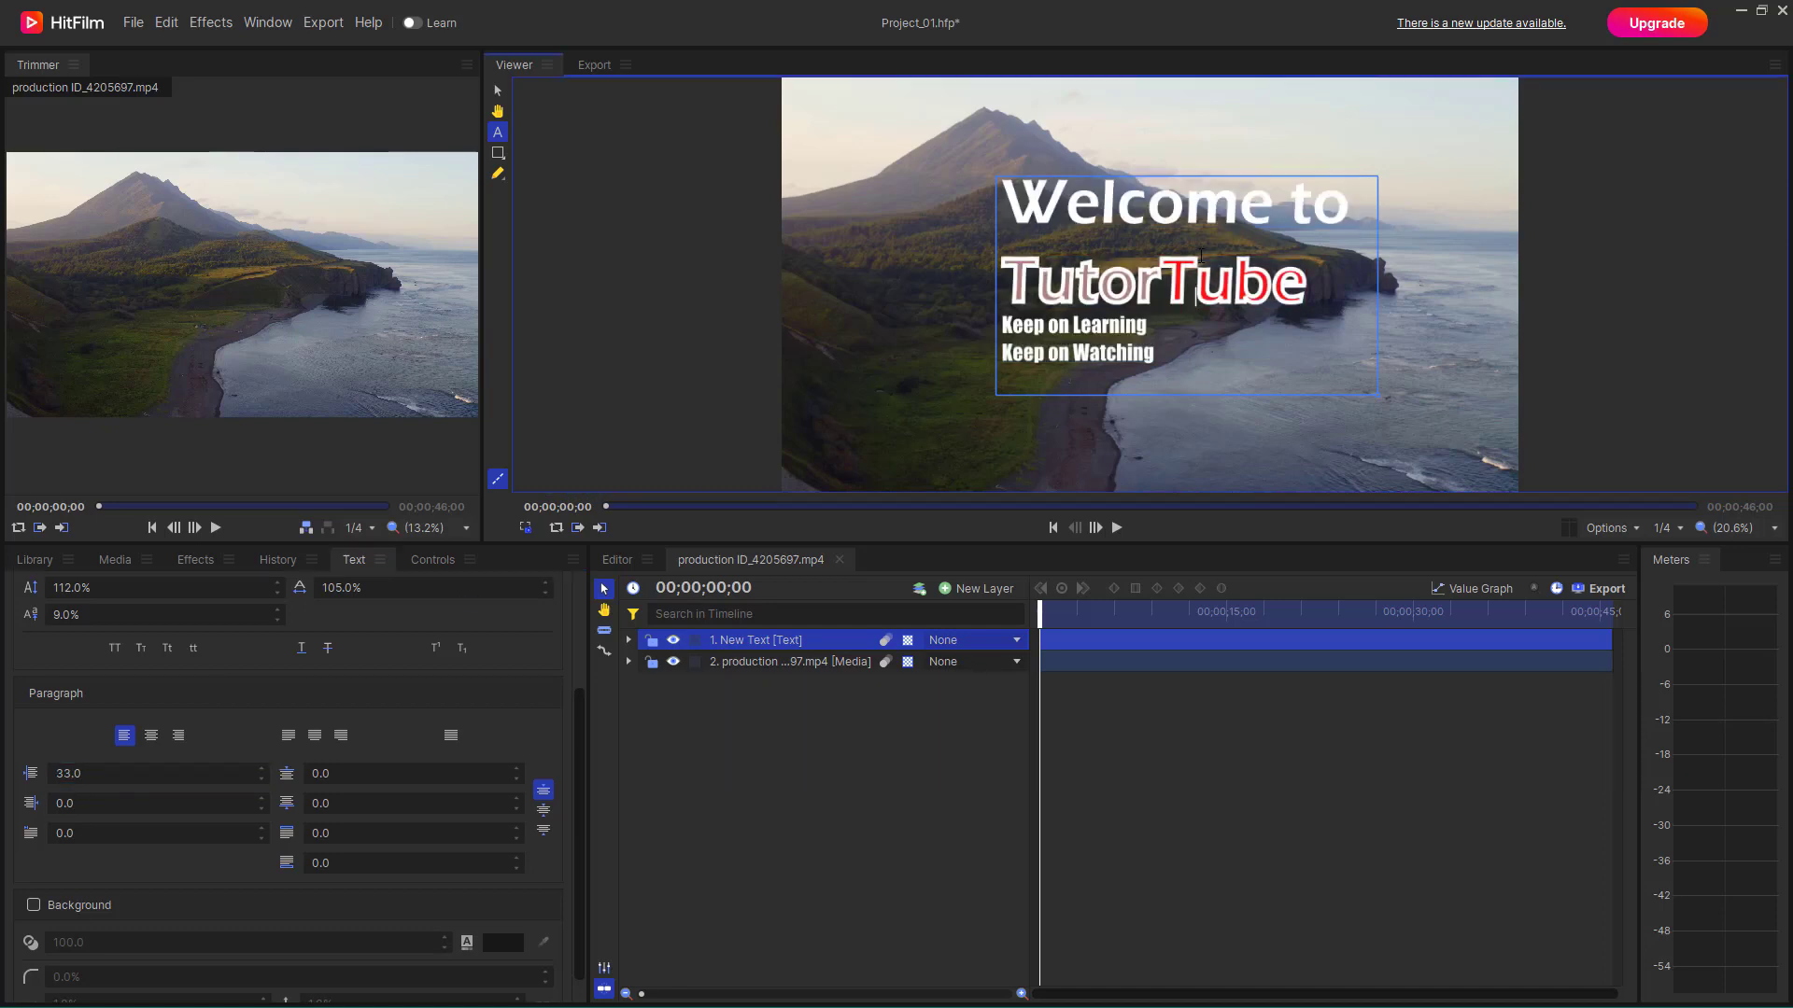
Replace all the text in the layer with "This is a text in a paragraph."
{"action": "left_click_drag", "start_coordinate": [1189, 361], "coordinate": [948, 213]}
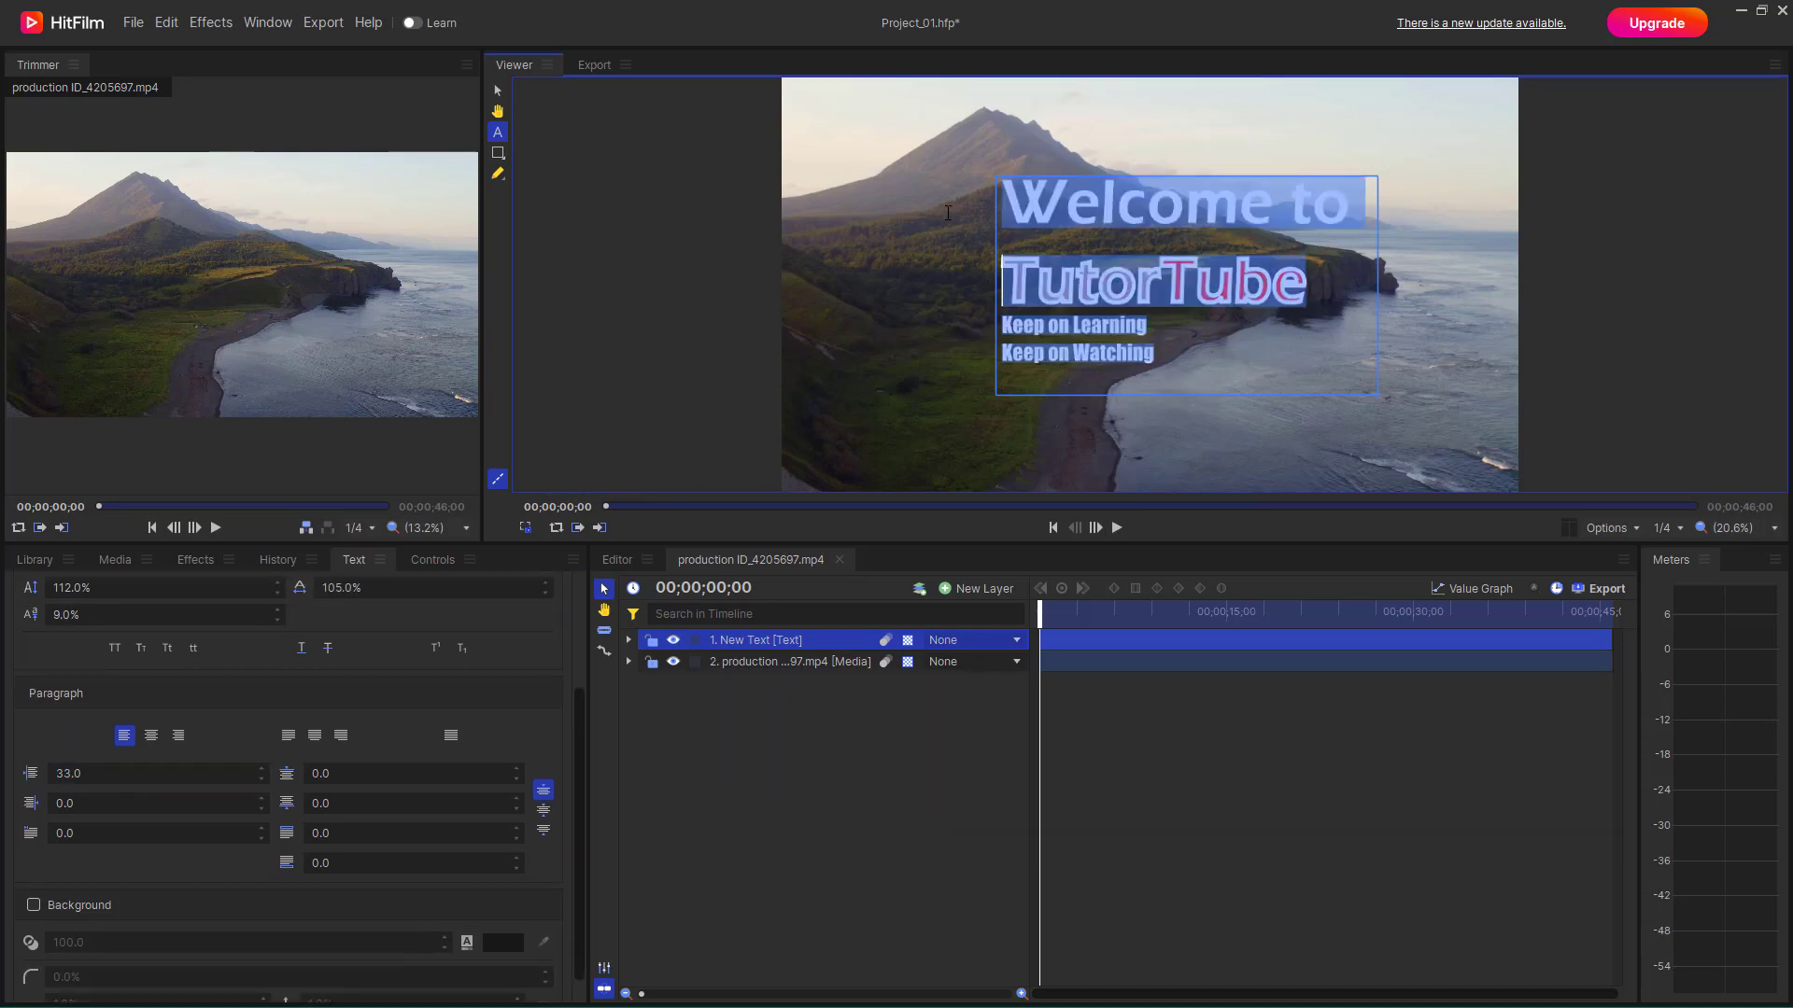
{"action": "key", "text": "BackSpace"}
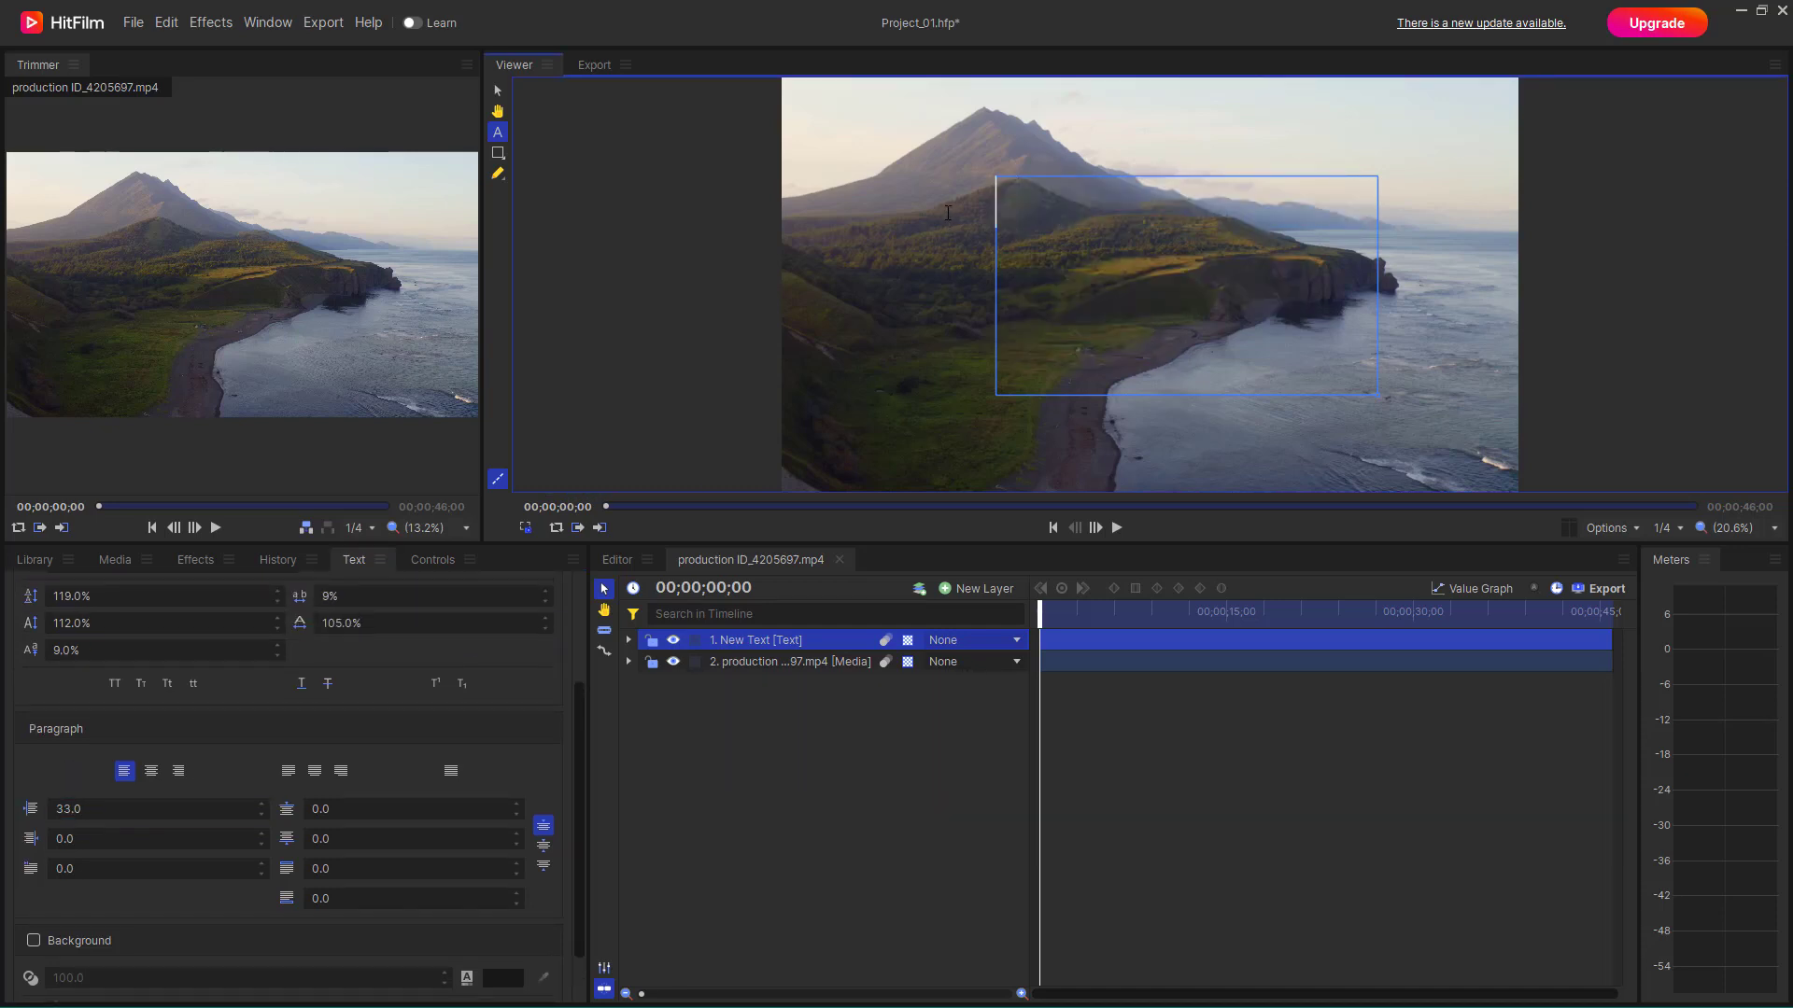
{"action": "type", "text": "This is a te"}
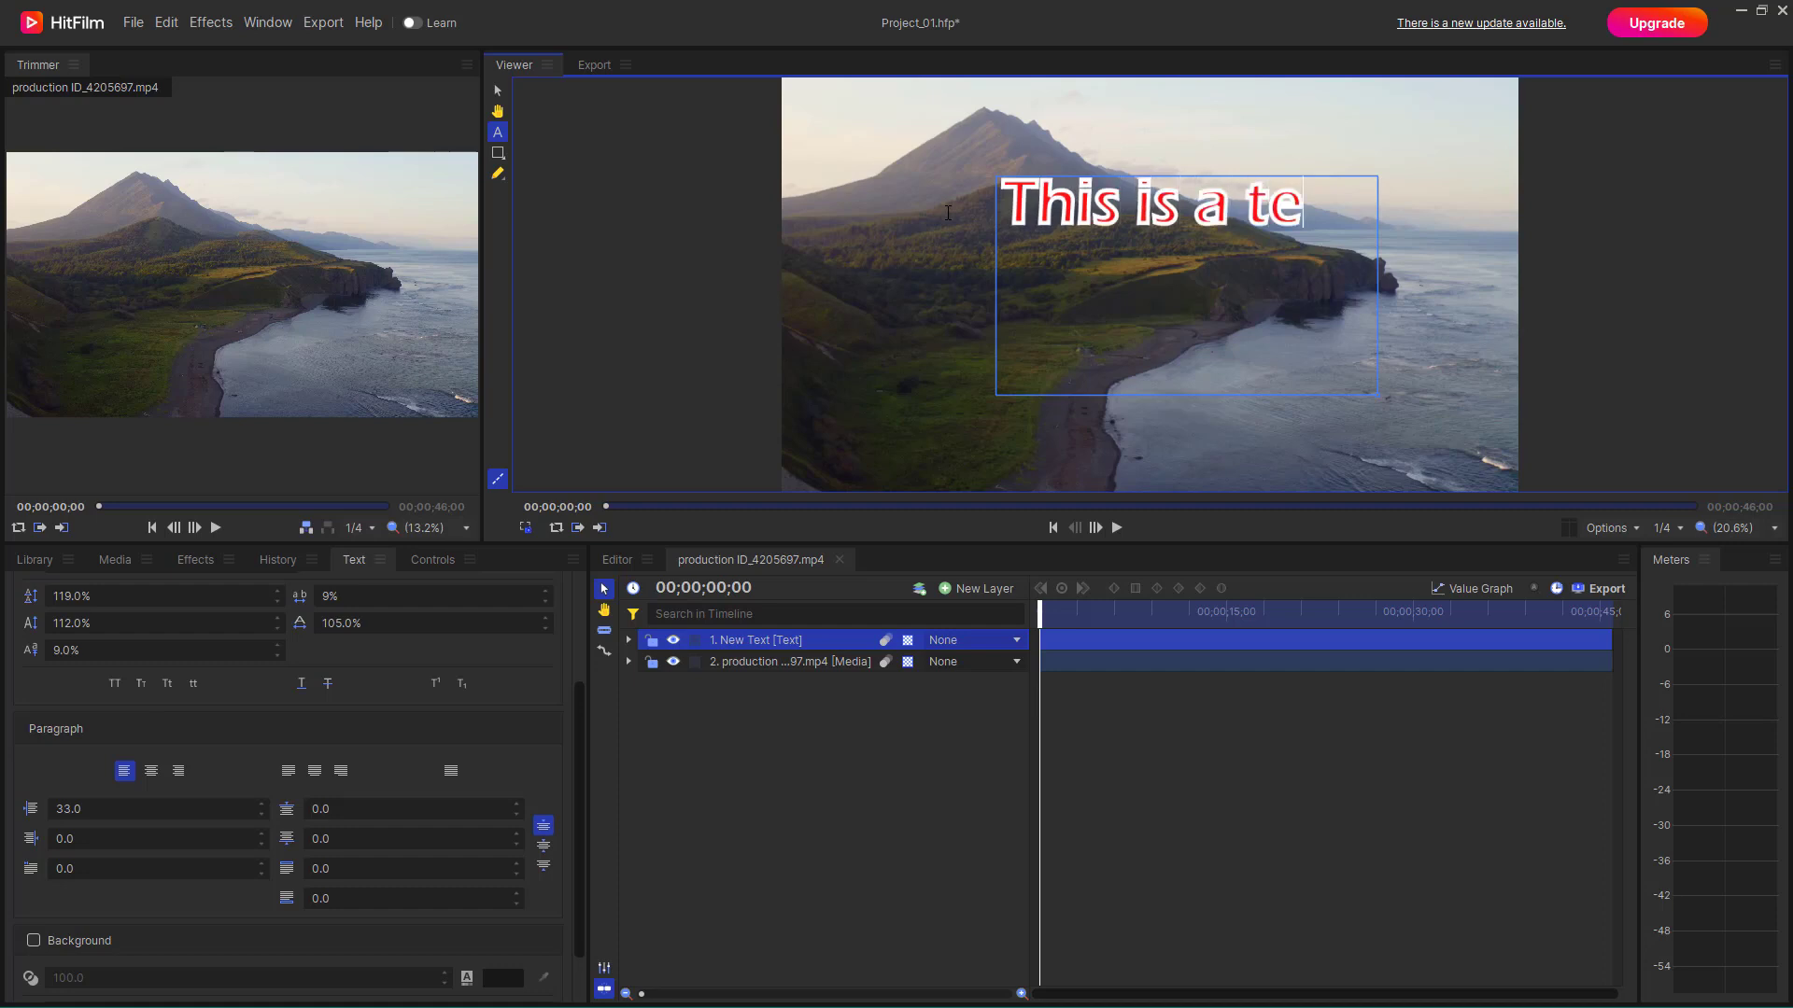
{"action": "type", "text": "xt in a"}
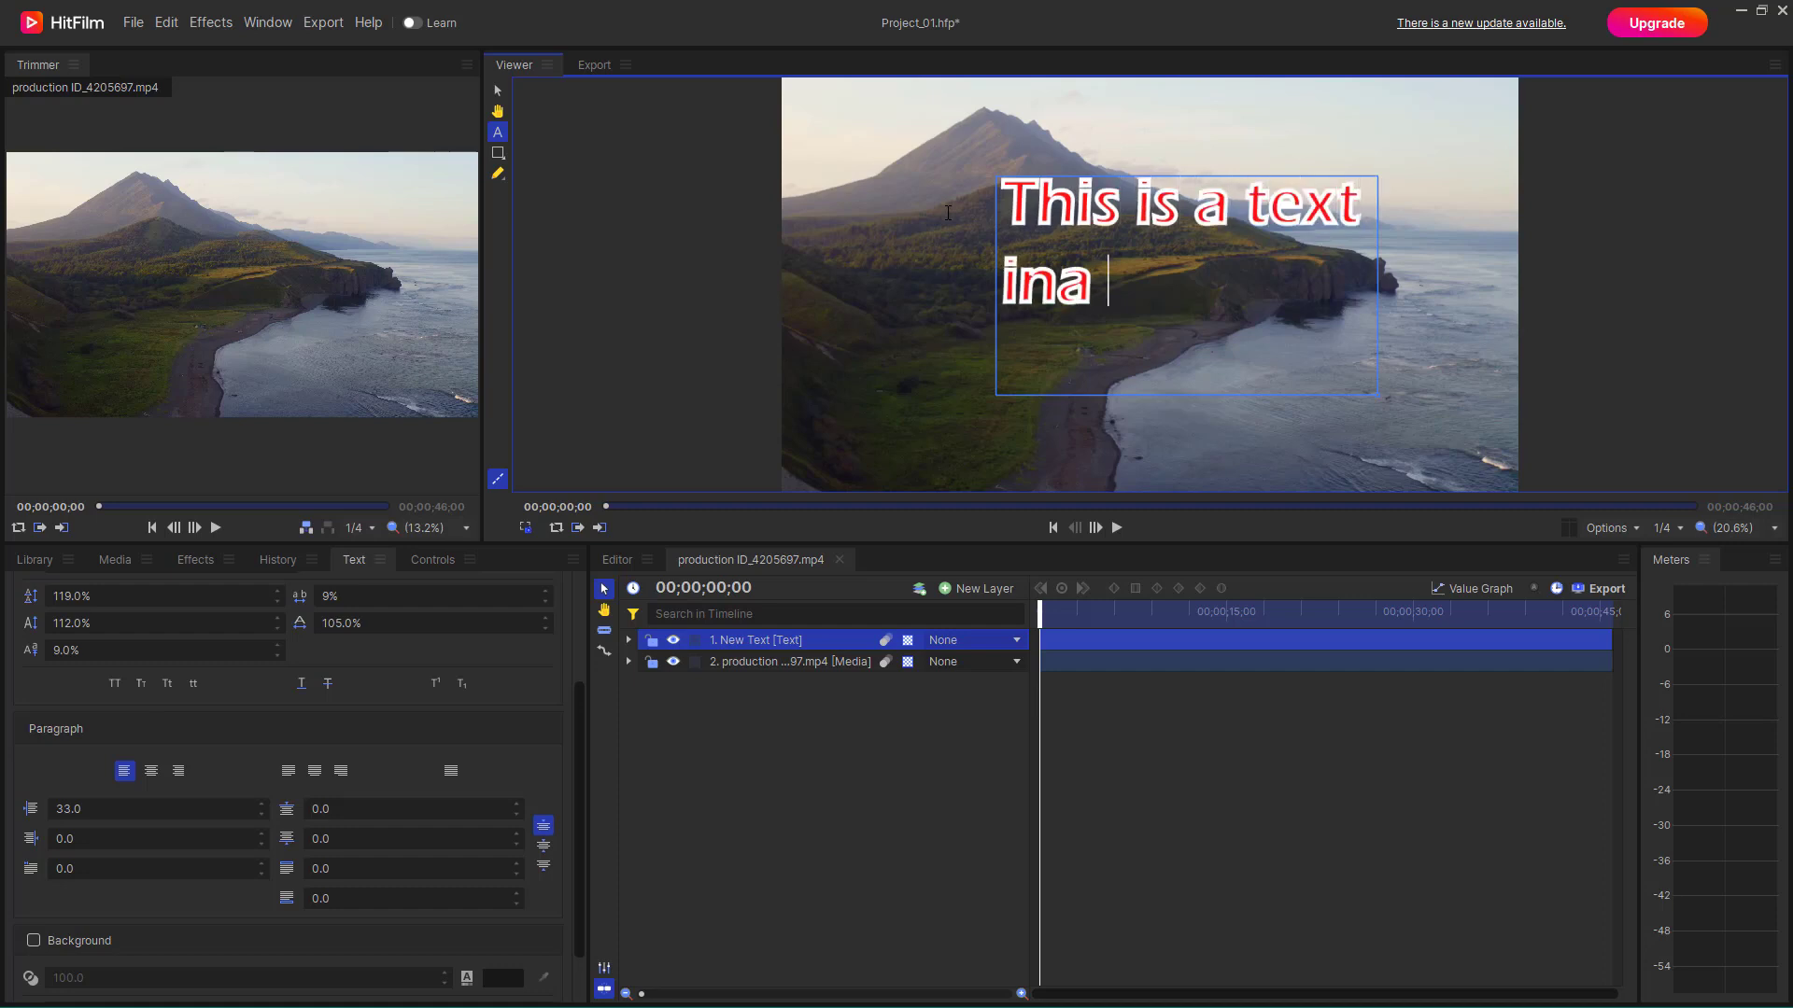
{"action": "key", "text": "BackSpace"}
{"action": "type", "text": "a paragraph."}
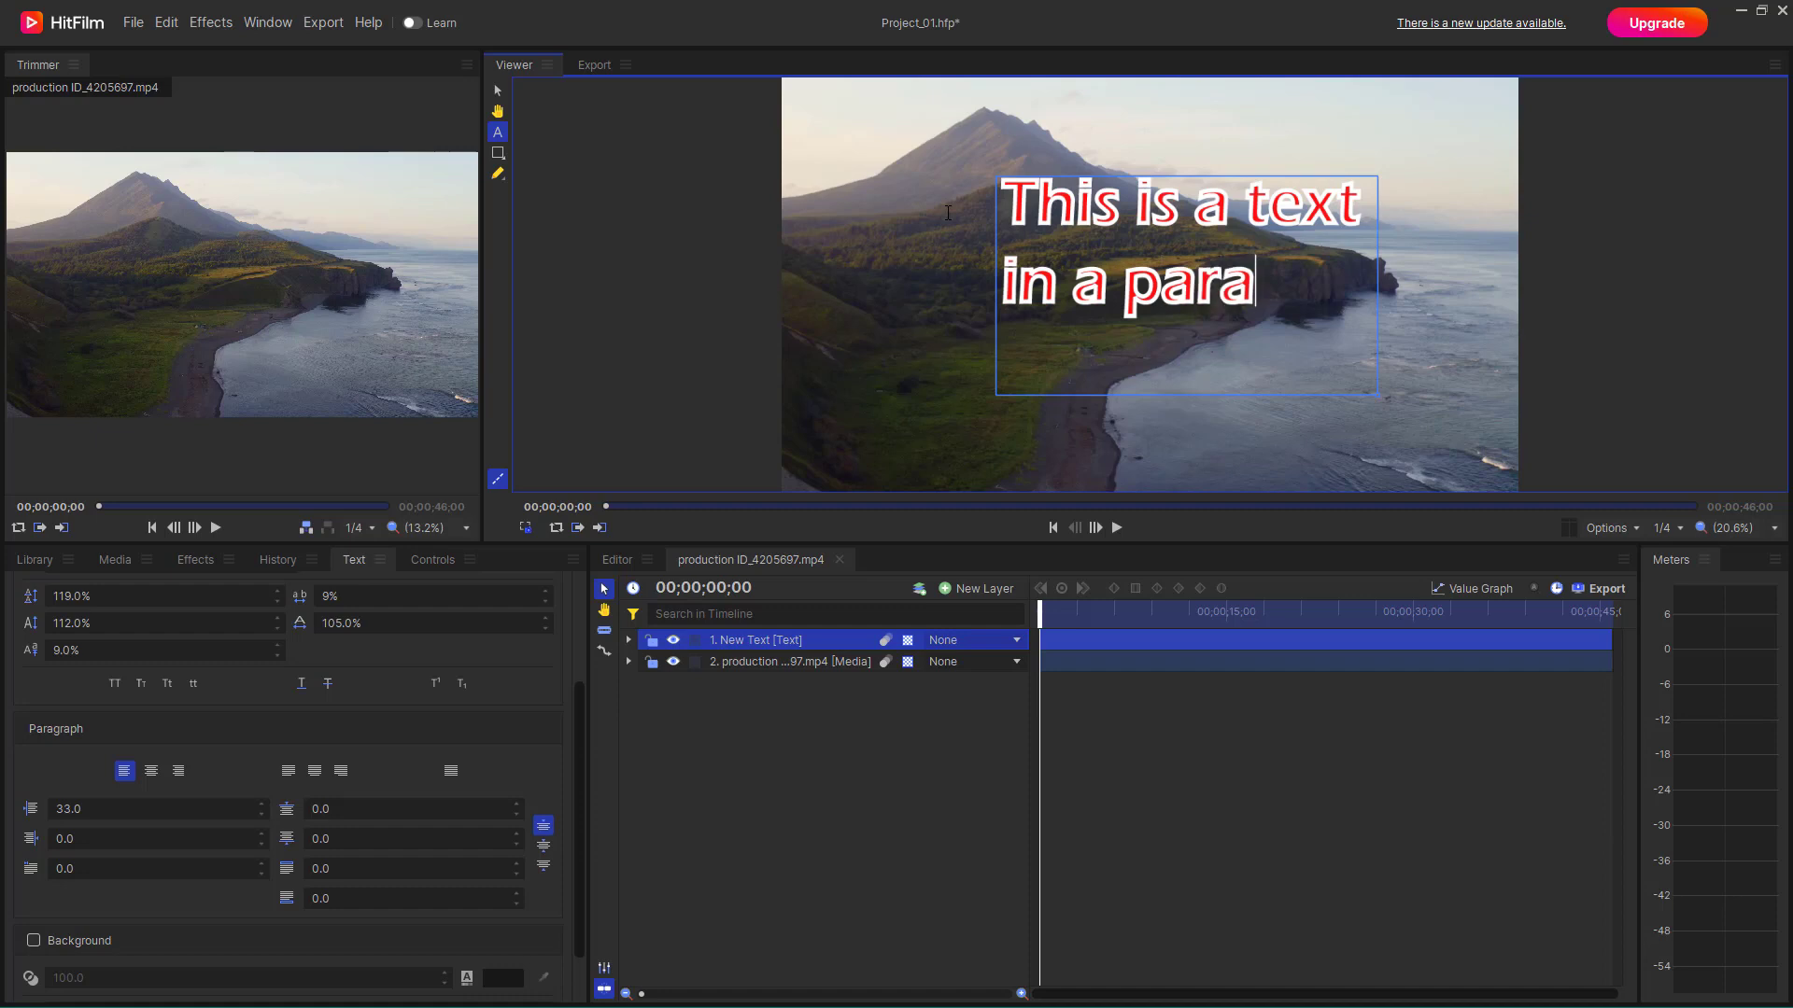
Try center alignment and the left, center and right justification options on the whole new text, and return it to left alignment
{"action": "key", "text": "ctrl+a"}
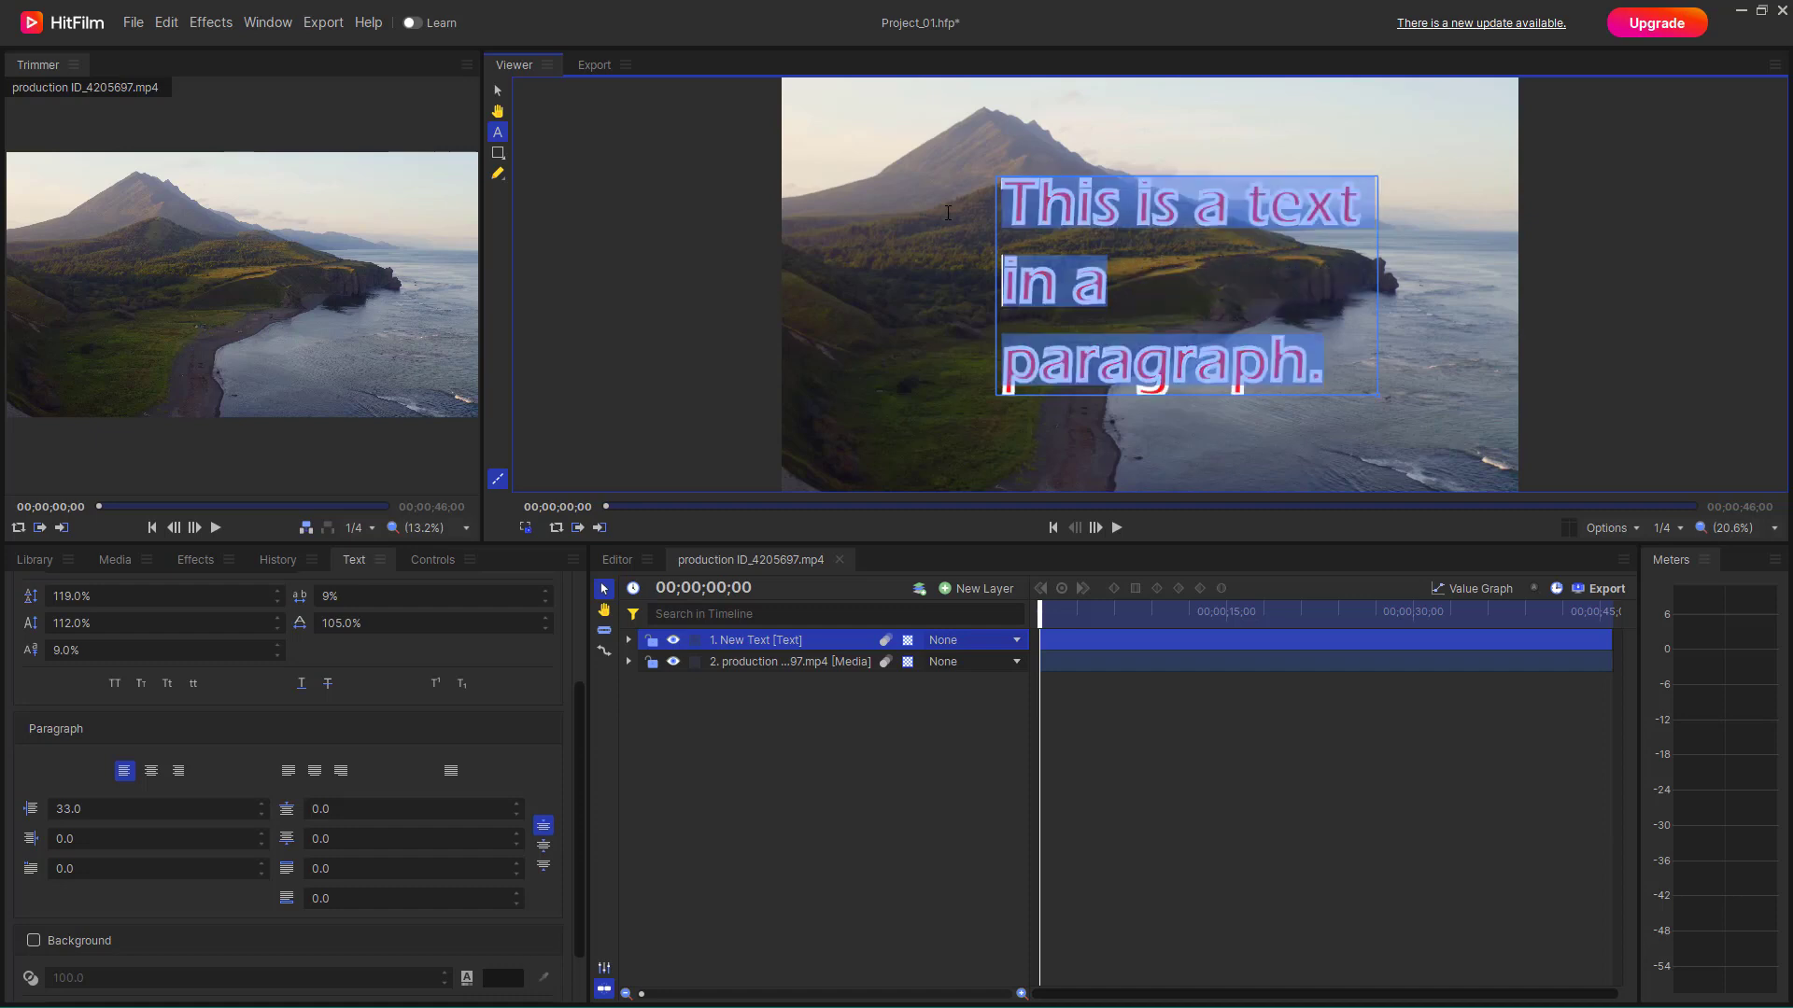
{"action": "left_click", "coordinate": [151, 771]}
{"action": "left_click", "coordinate": [289, 771]}
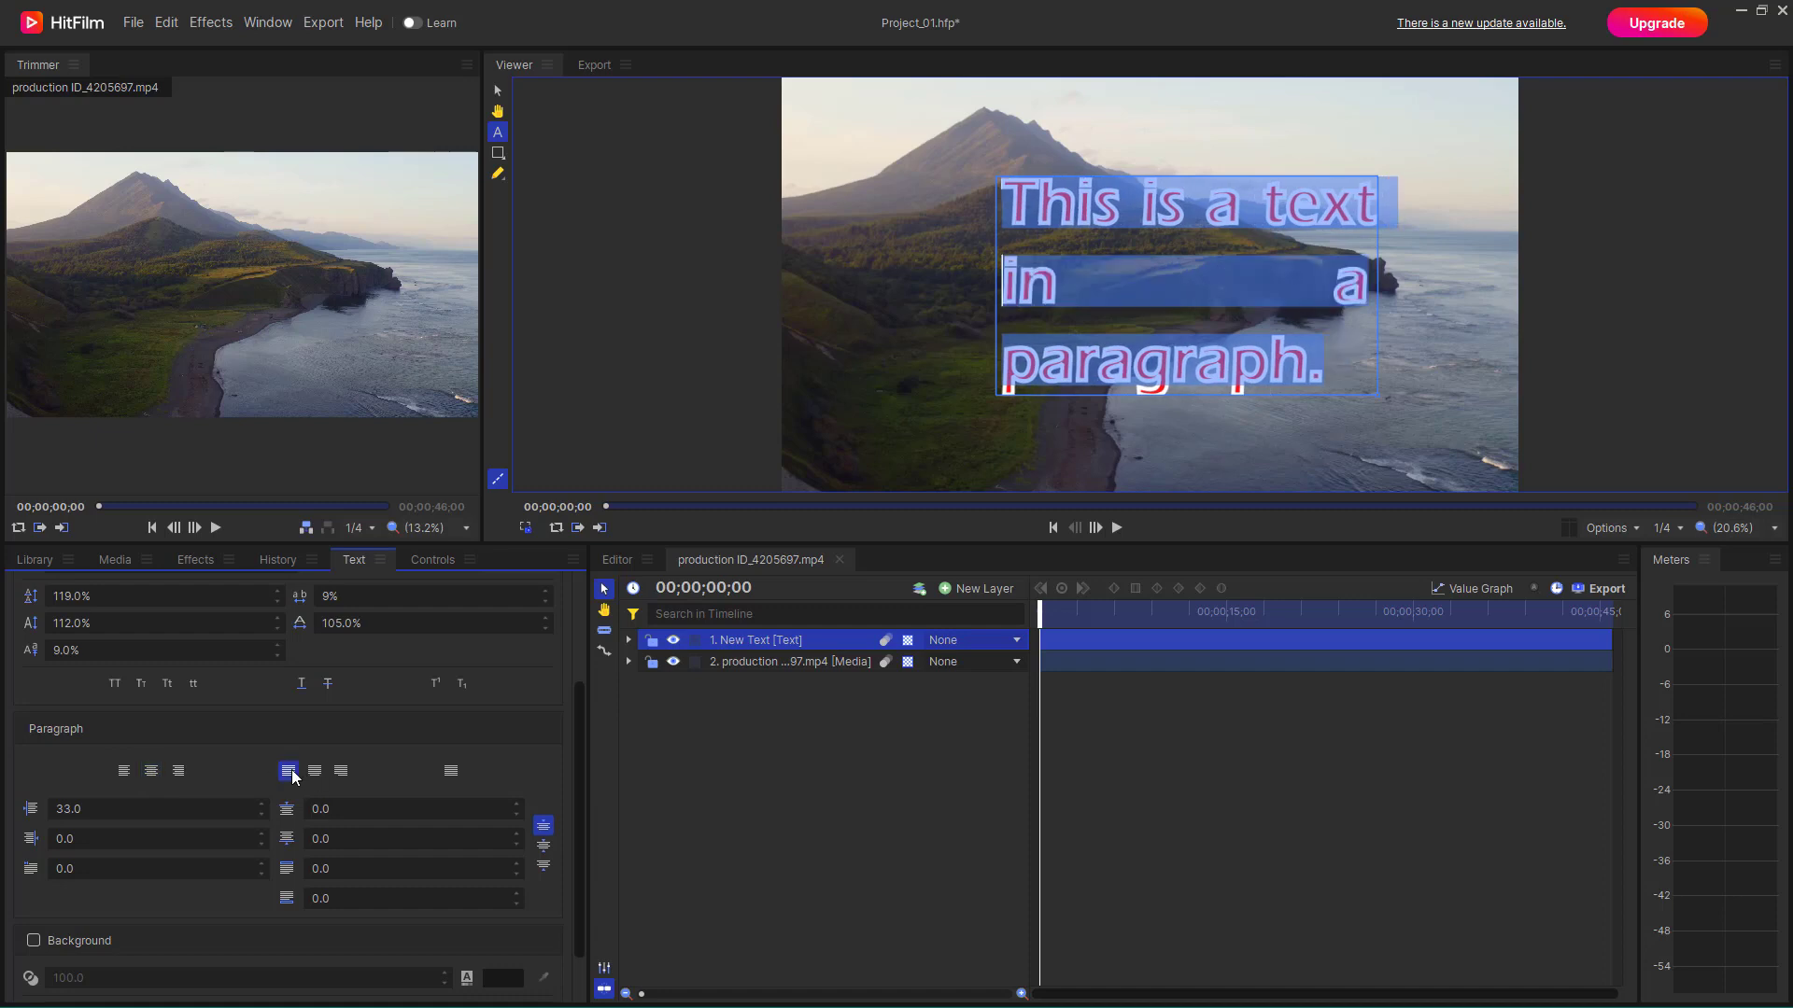
{"action": "left_click", "coordinate": [314, 771]}
{"action": "left_click", "coordinate": [341, 771]}
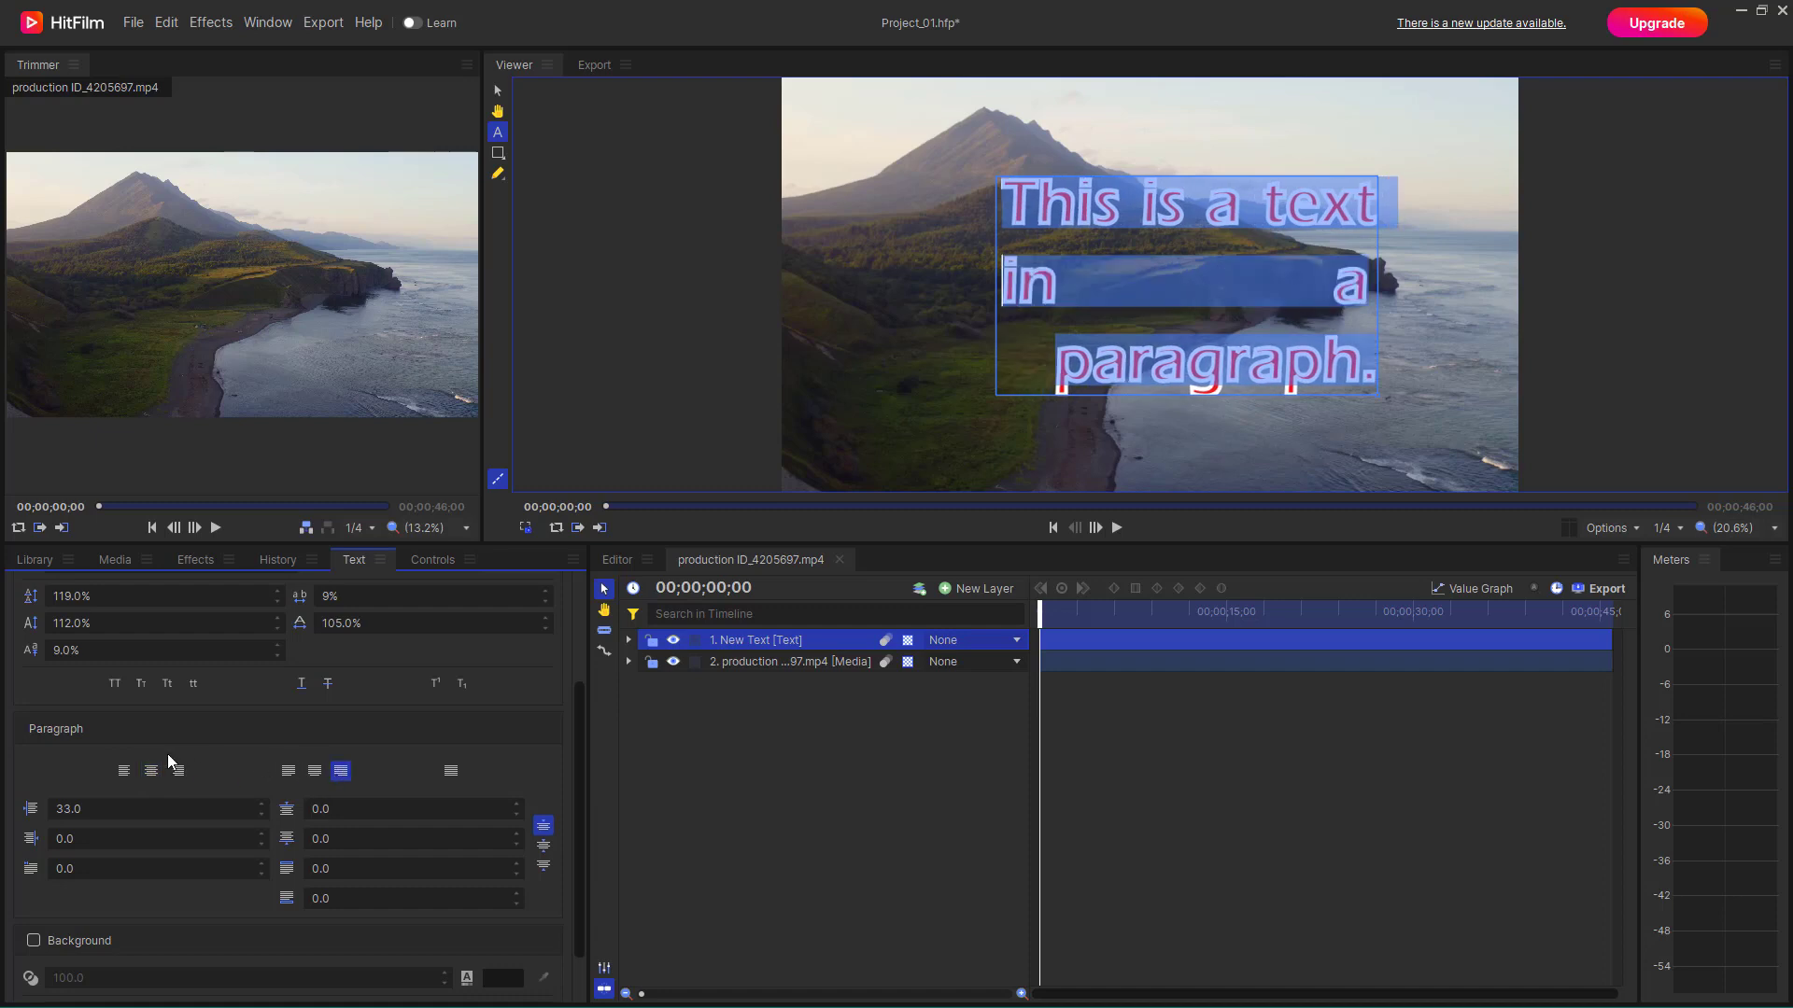
{"action": "left_click", "coordinate": [124, 771]}
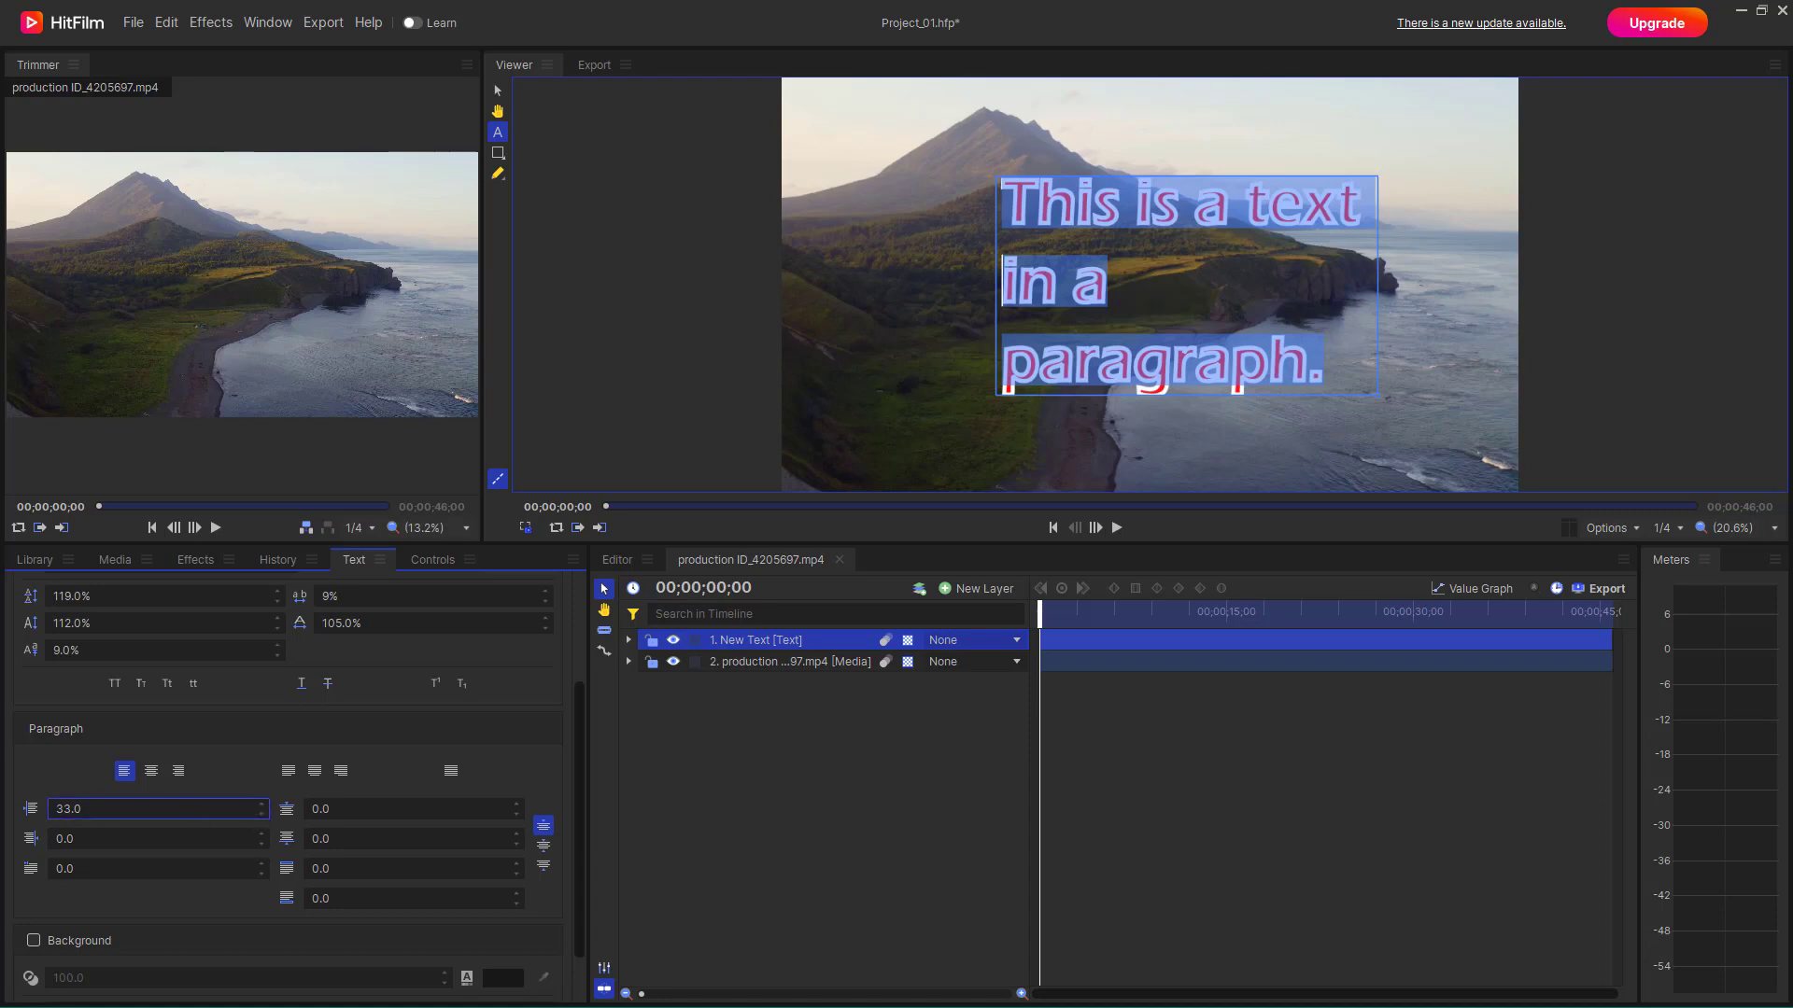
Try a left paragraph indent of 762 on the selected text, and reset the indent to 0
{"action": "left_click_drag", "start_coordinate": [140, 810], "coordinate": [197, 809]}
{"action": "left_click", "coordinate": [145, 807]}
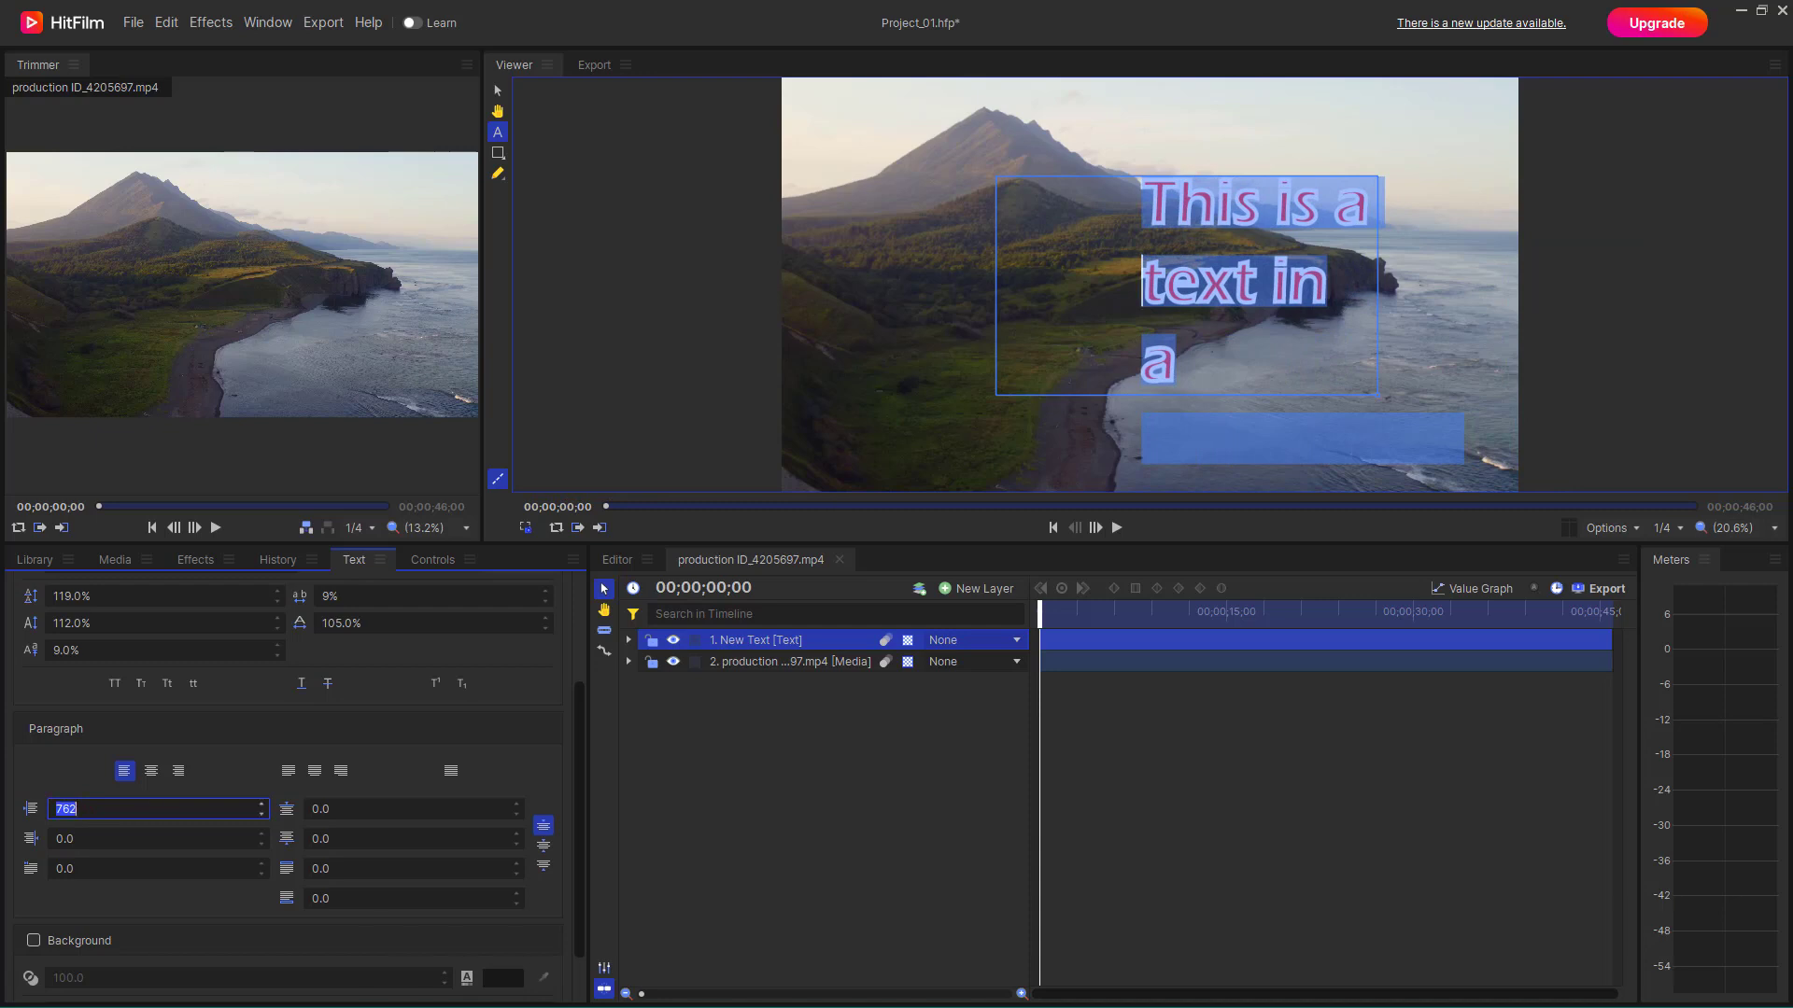
{"action": "type", "text": "0"}
{"action": "key", "text": "Return"}
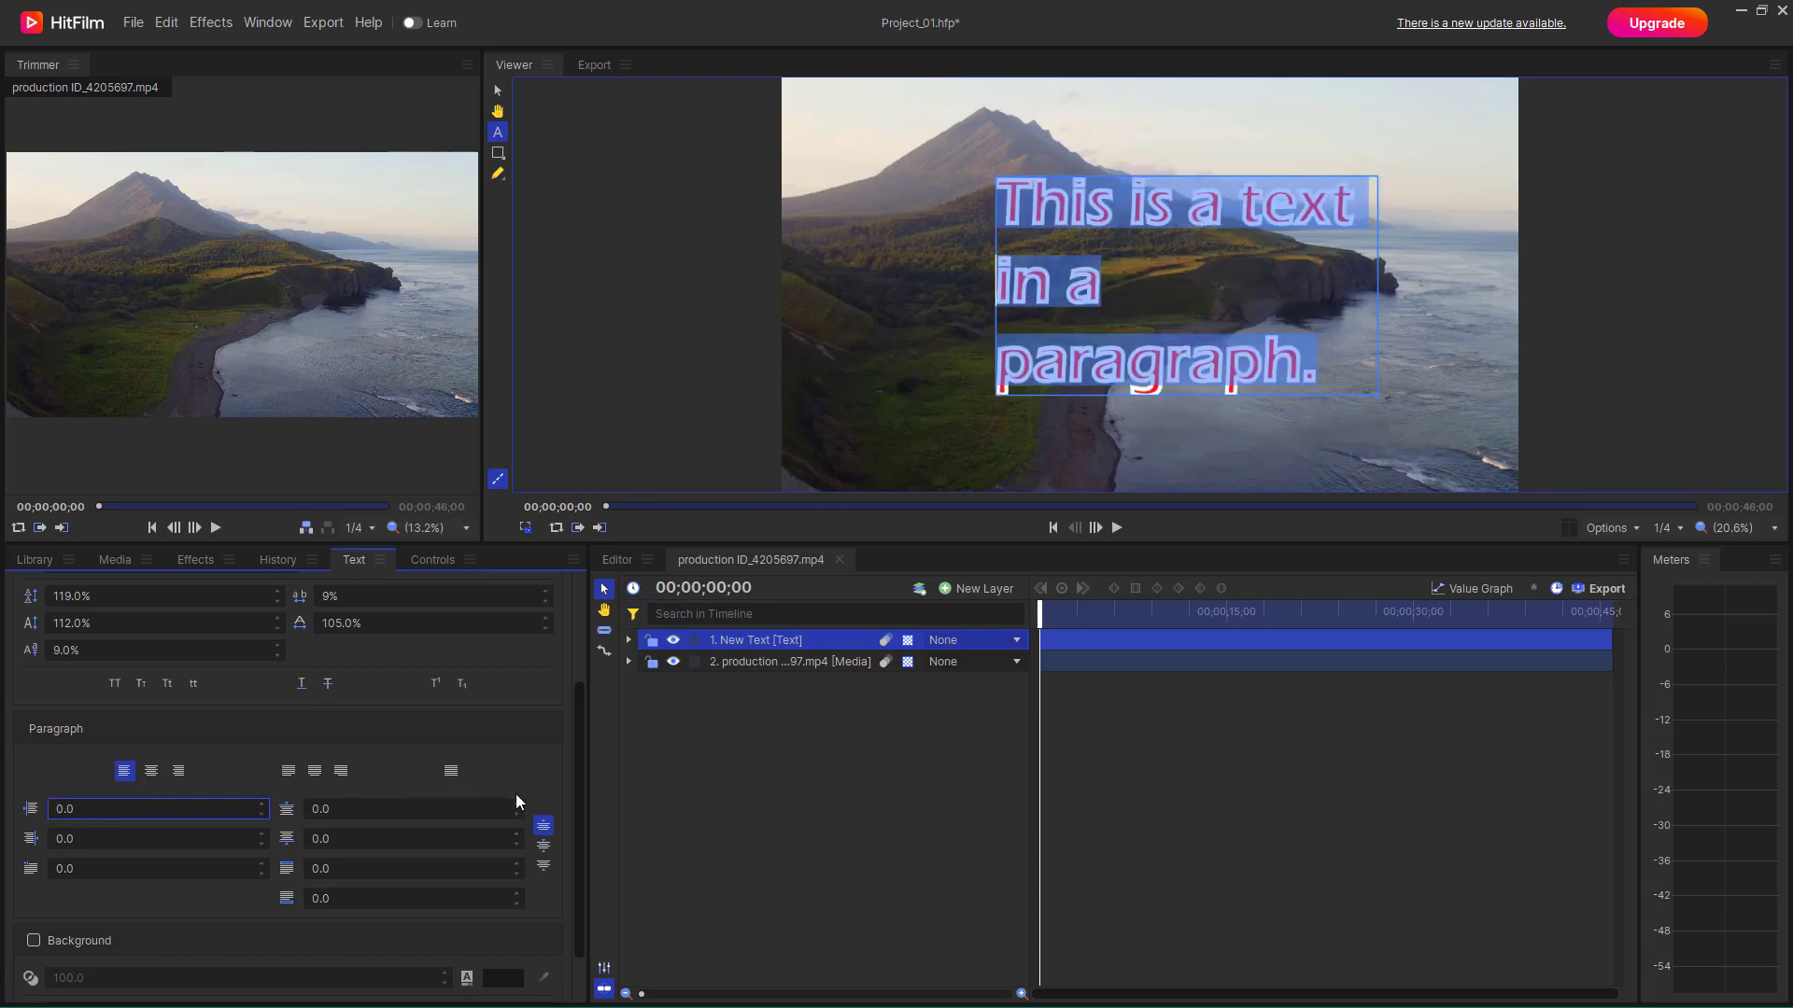
Set the paragraph's top indent to 55 and the space before it to 99.9, trying a bottom indent of 42 and returning it to 0
{"action": "left_click_drag", "start_coordinate": [358, 810], "coordinate": [410, 809]}
{"action": "left_click", "coordinate": [319, 839]}
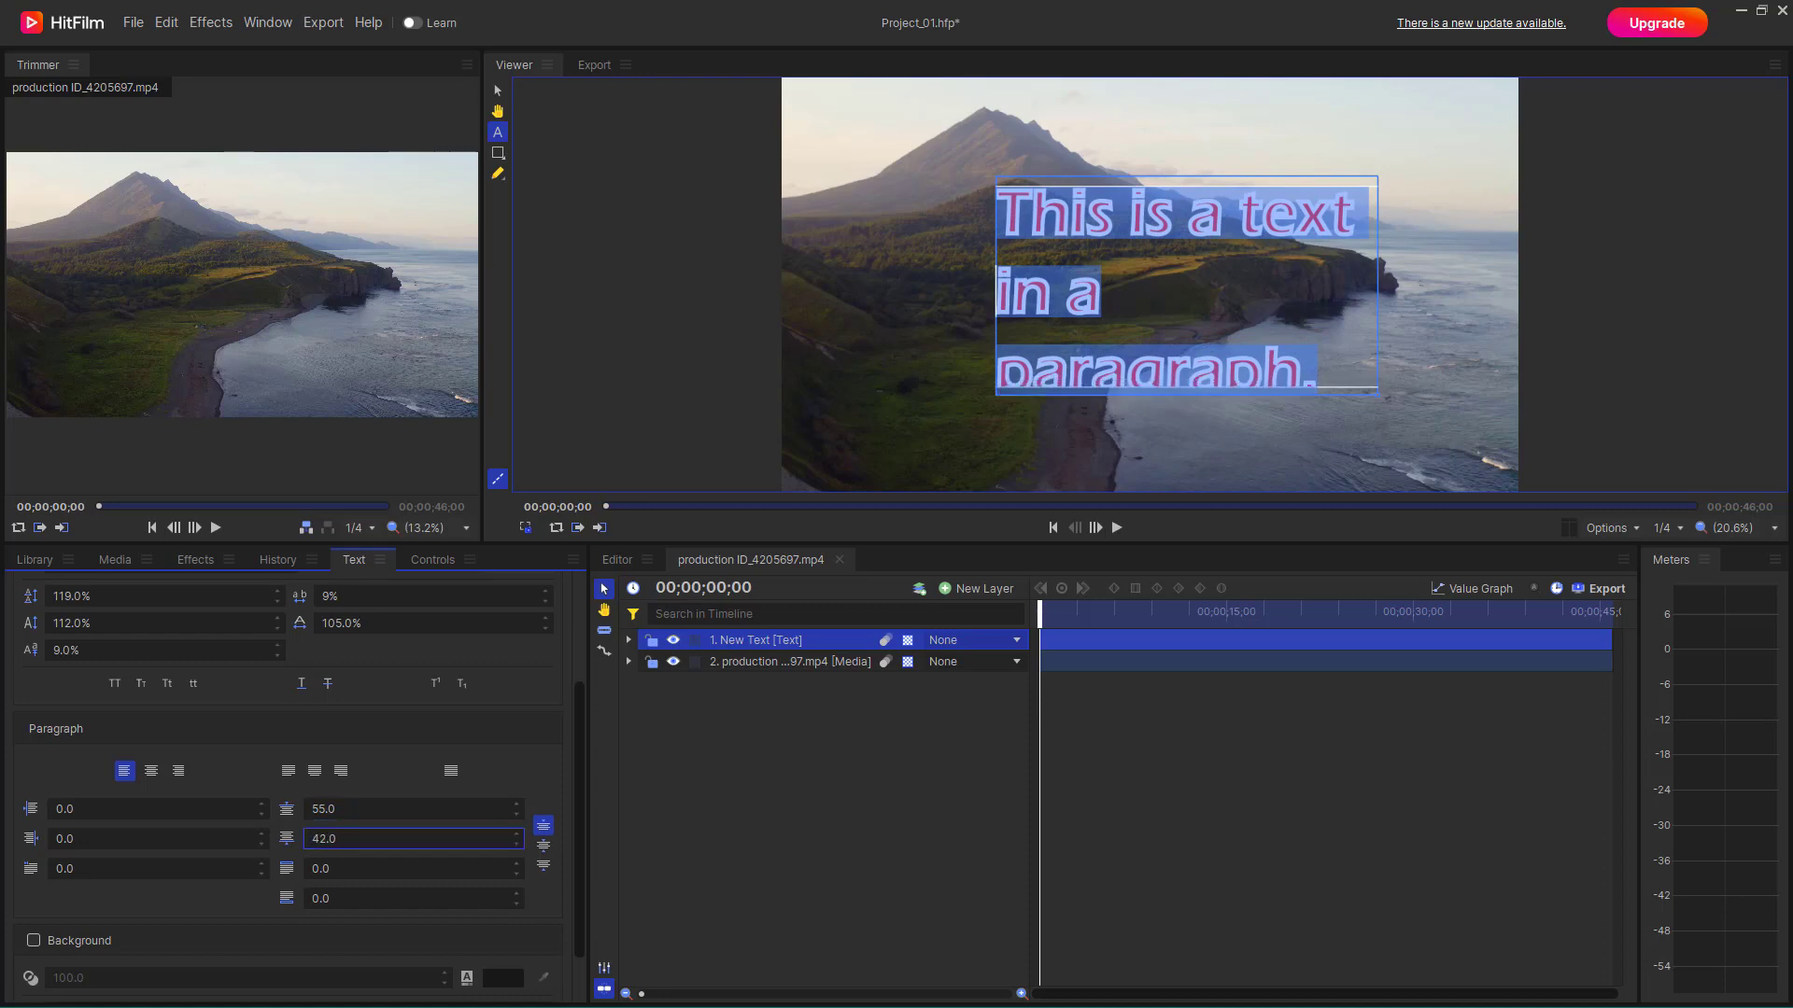
{"action": "left_click_drag", "start_coordinate": [335, 875], "coordinate": [430, 871]}
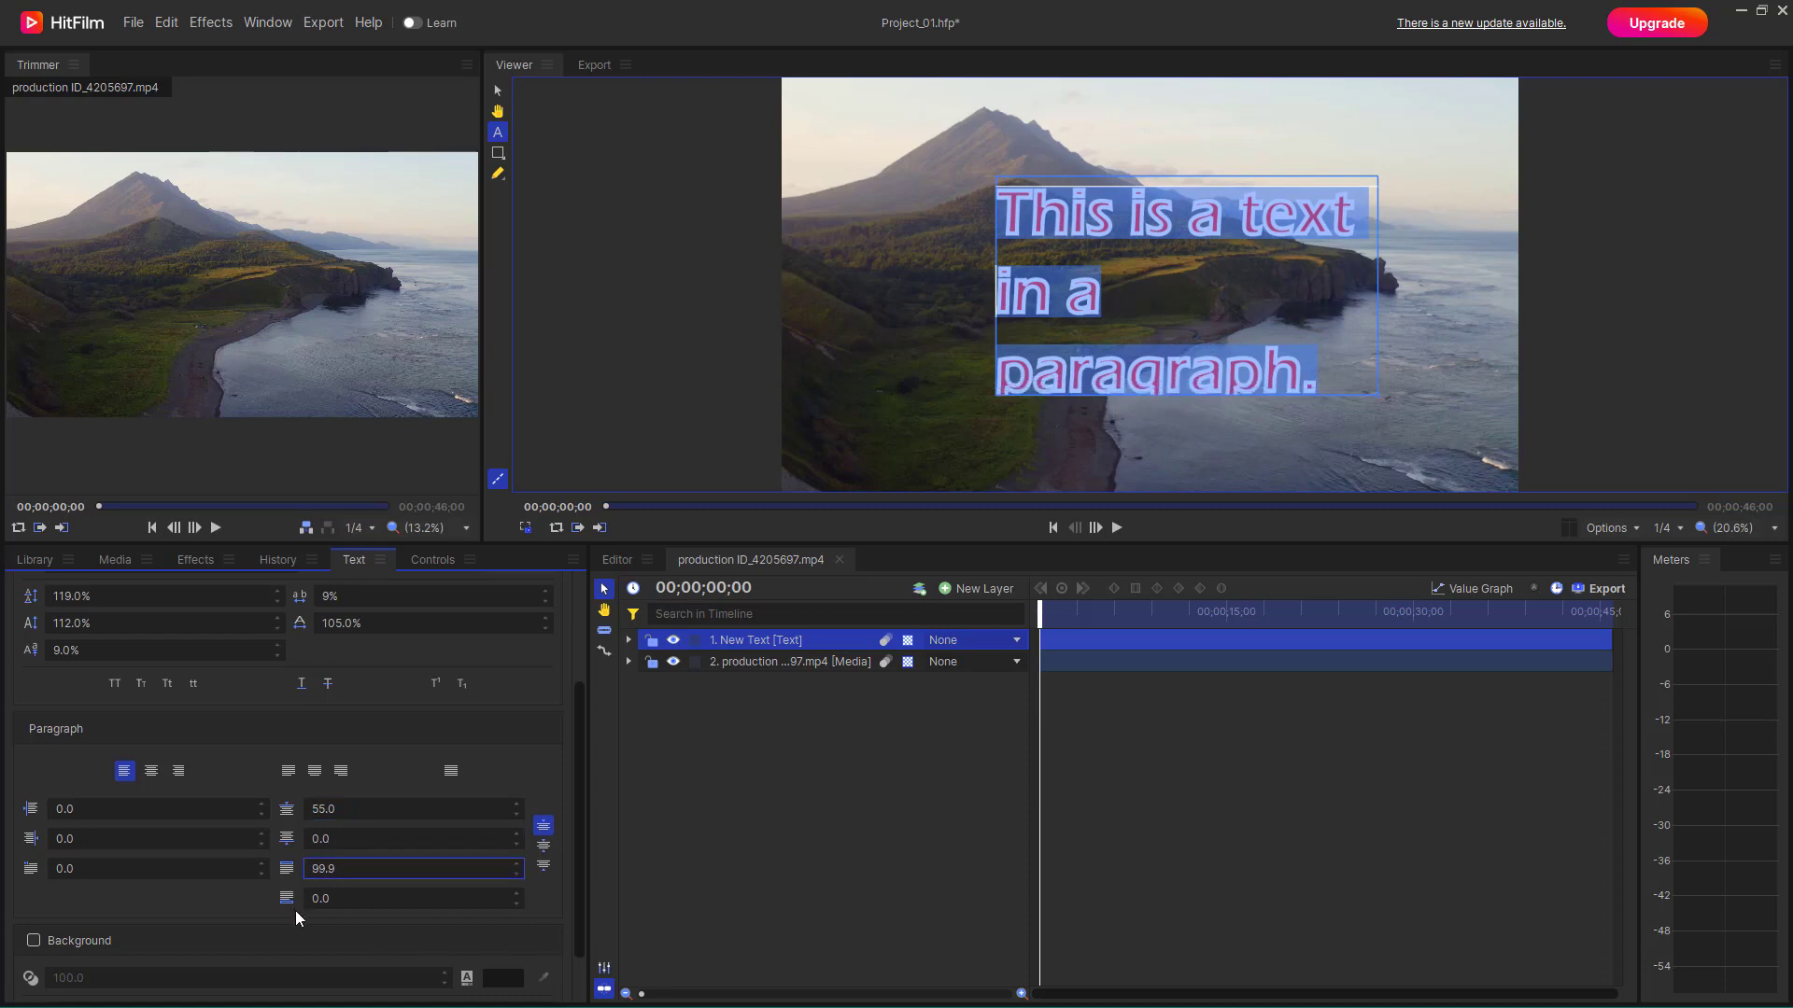
{"action": "left_click", "coordinate": [333, 898]}
Set the paragraph's first-line indent to 112 and its right indent to 53
{"action": "left_click_drag", "start_coordinate": [121, 868], "coordinate": [226, 868]}
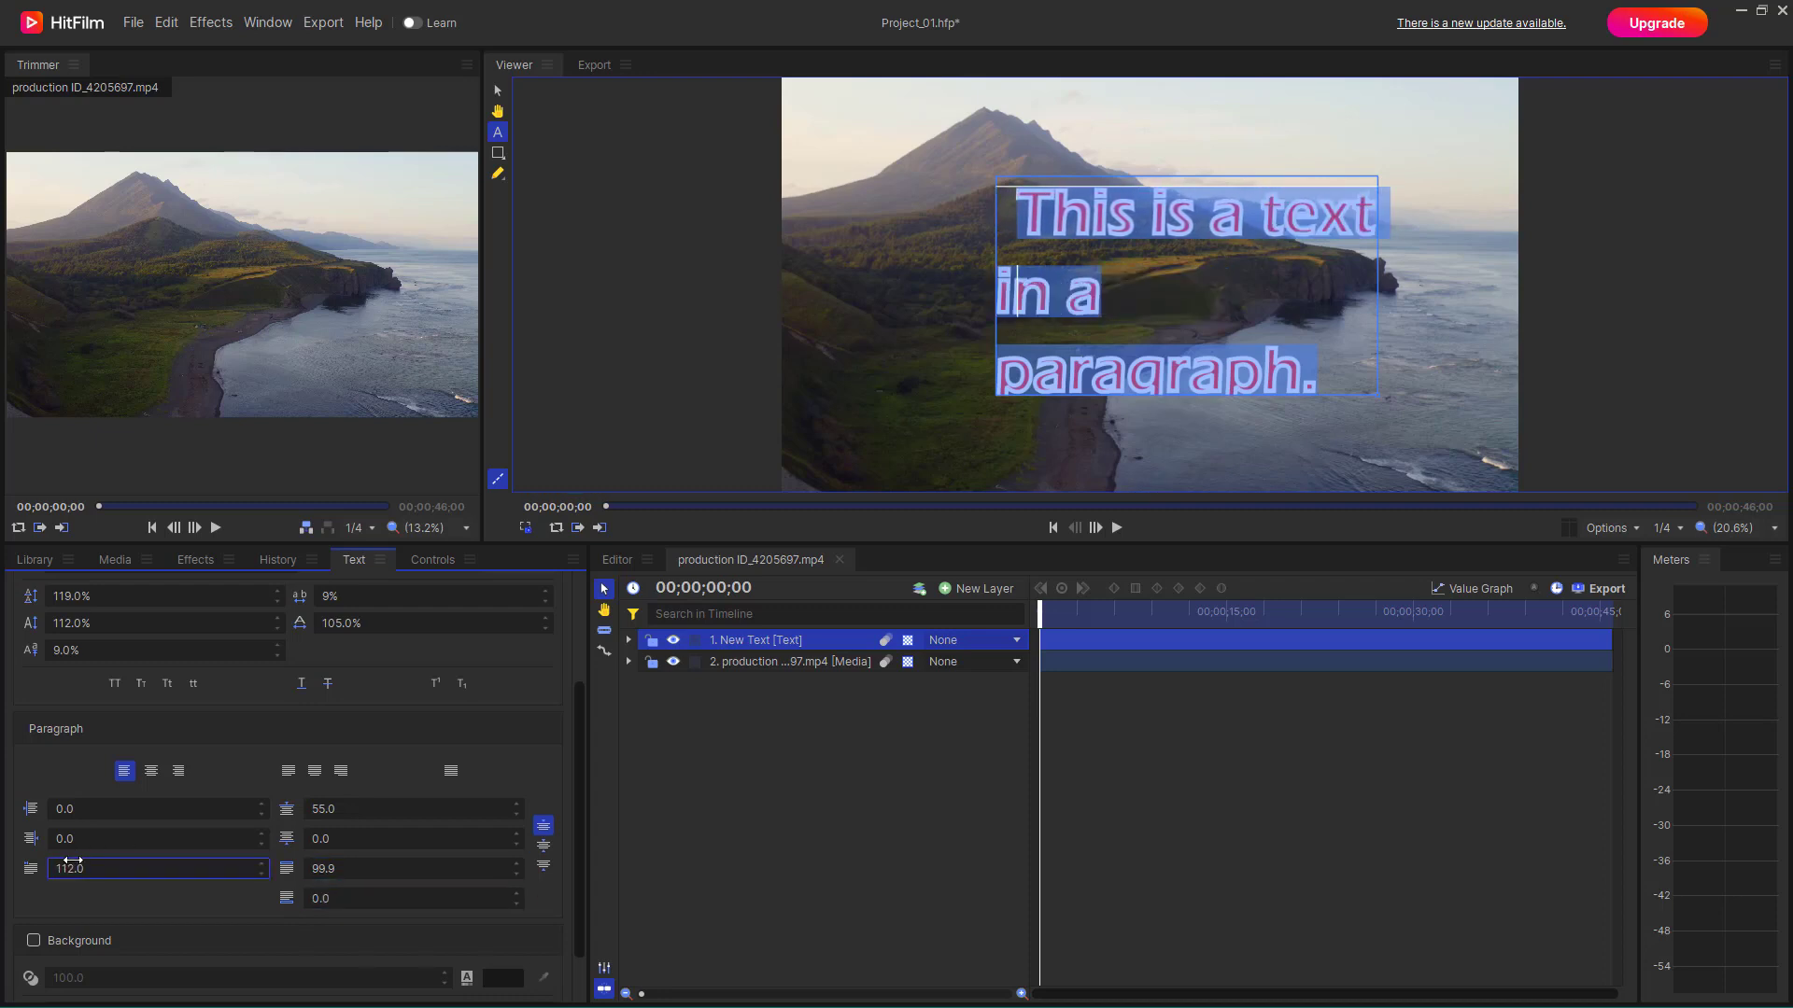
{"action": "mouse_move", "coordinate": [74, 839]}
{"action": "left_mouse_down"}
{"action": "mouse_move", "coordinate": [151, 839]}
{"action": "mouse_move", "coordinate": [89, 839]}
{"action": "left_mouse_up"}
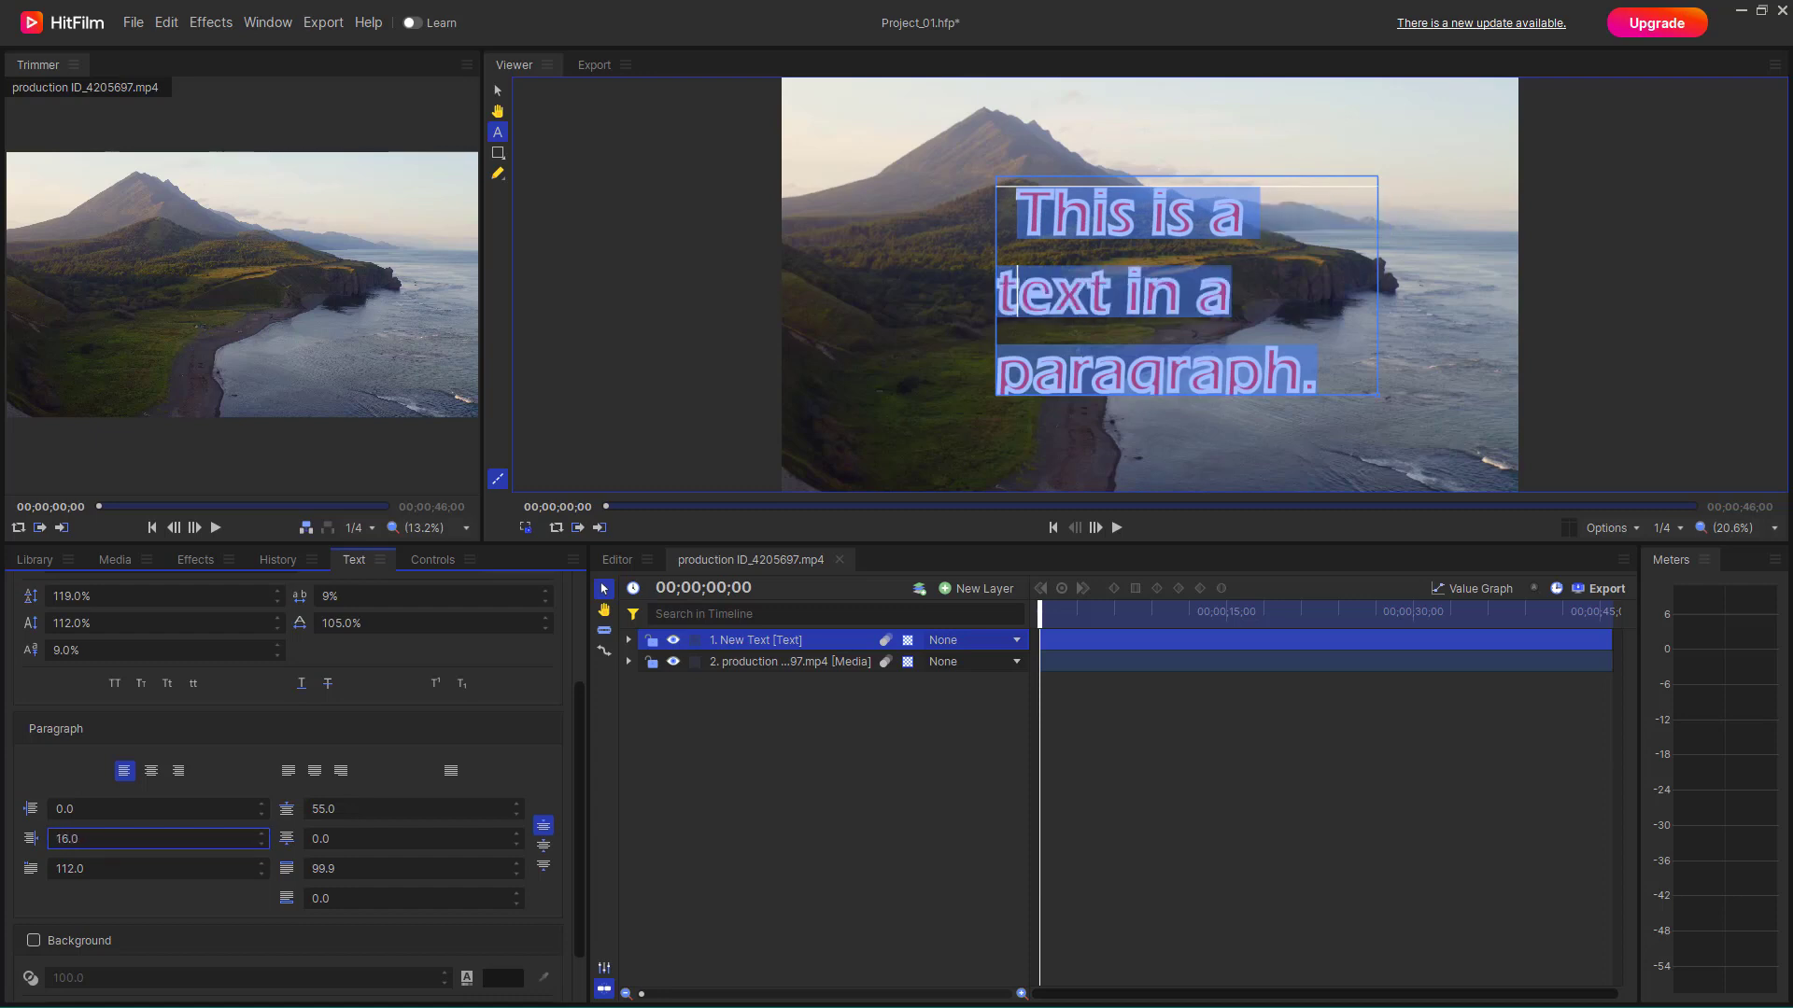
Enable a background behind the text and set its color to red #C43939
{"action": "scroll", "coordinate": [65, 875], "scroll_direction": "down", "scroll_amount": 1}
{"action": "left_click", "coordinate": [36, 875]}
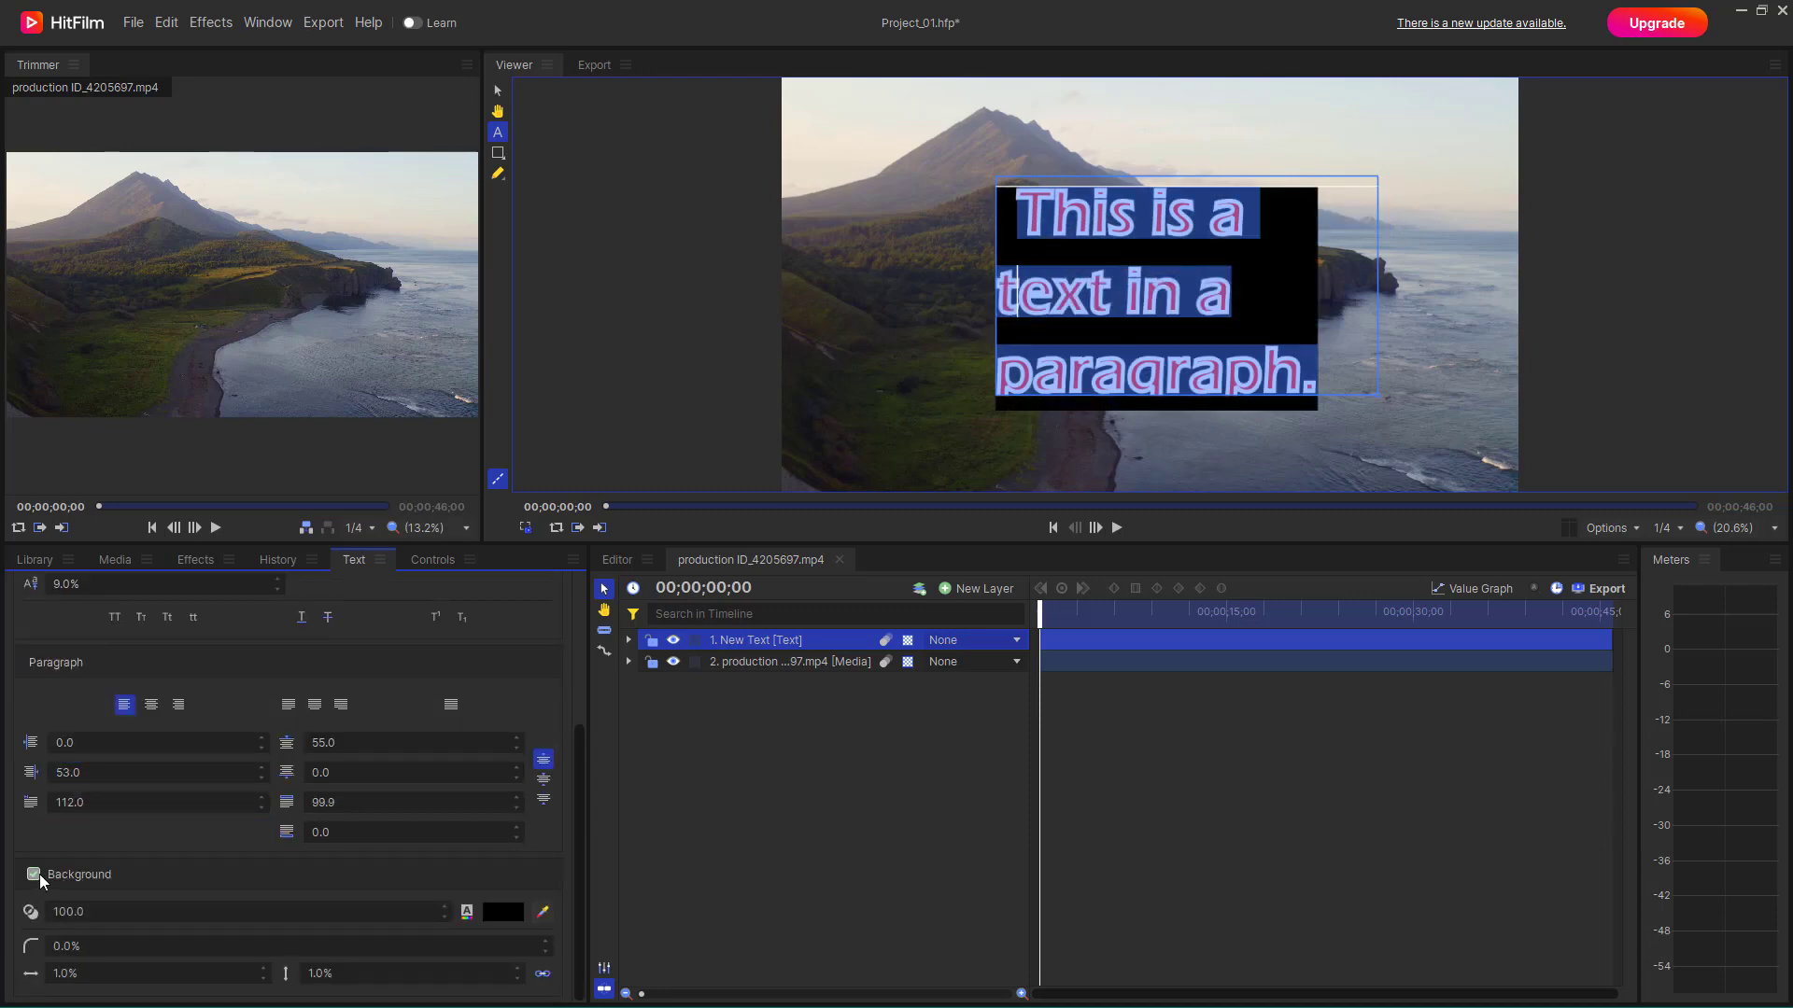
{"action": "left_click", "coordinate": [490, 911]}
{"action": "left_click_drag", "start_coordinate": [944, 364], "coordinate": [956, 346]}
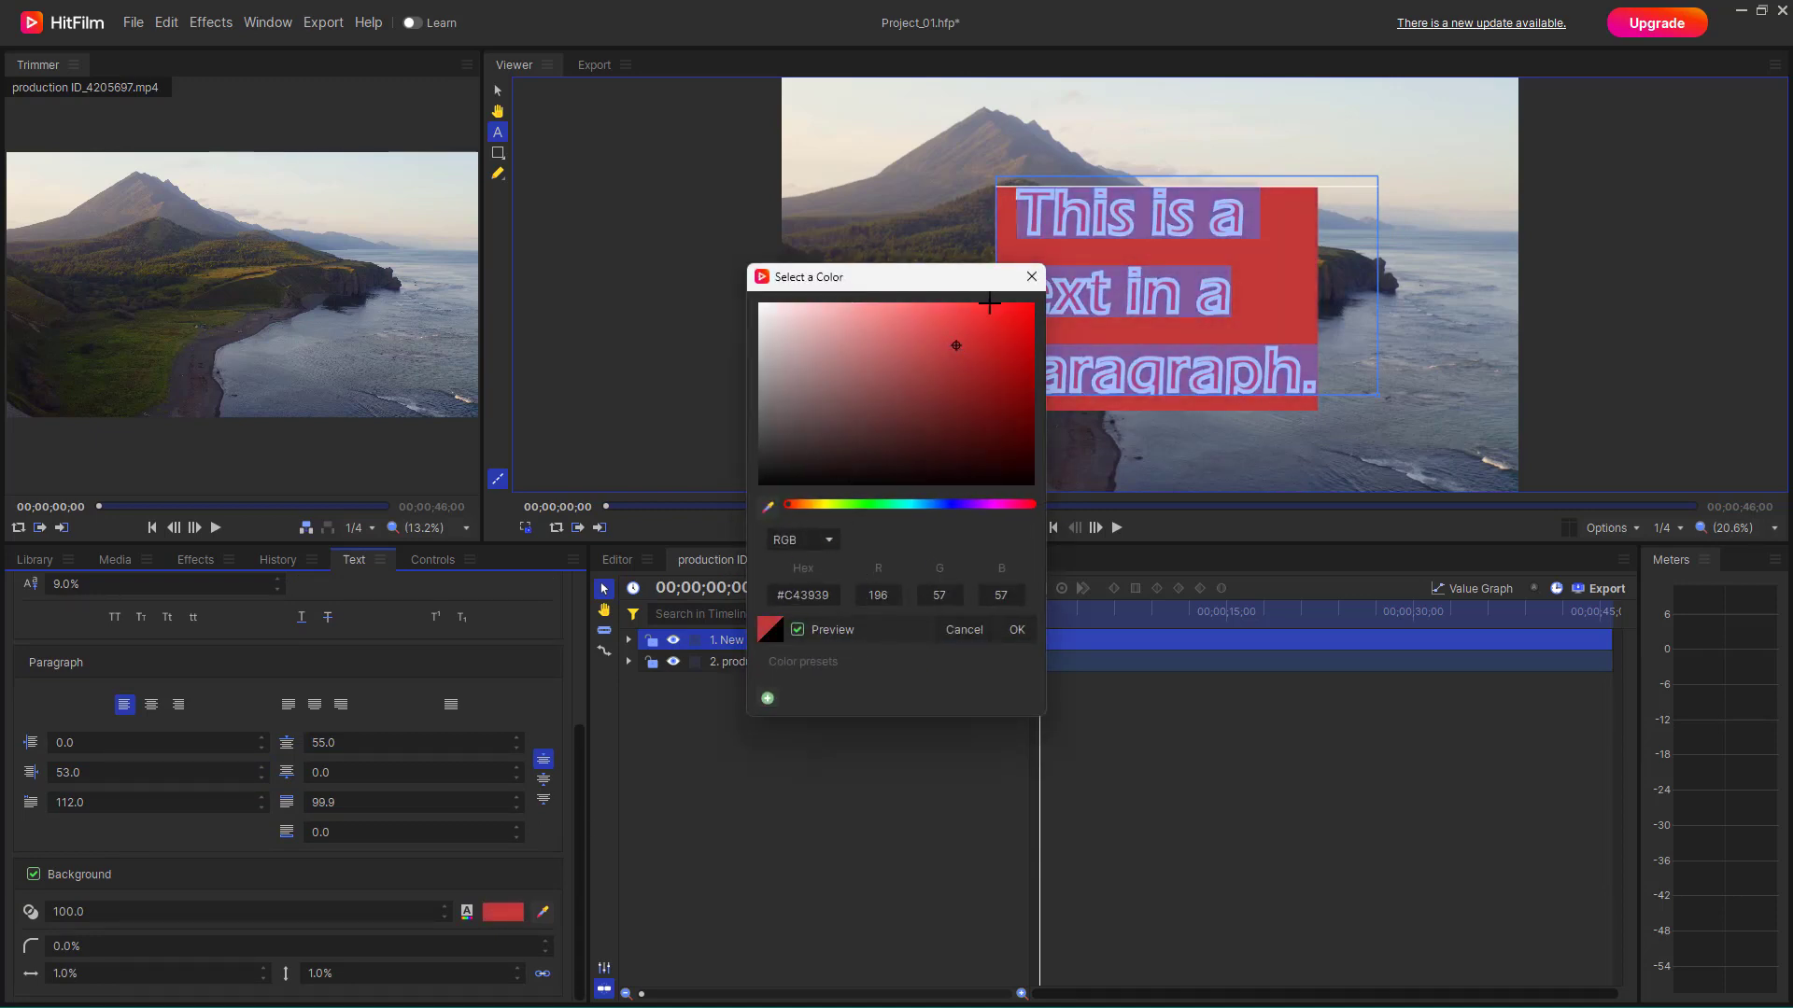
{"action": "left_click", "coordinate": [1031, 276]}
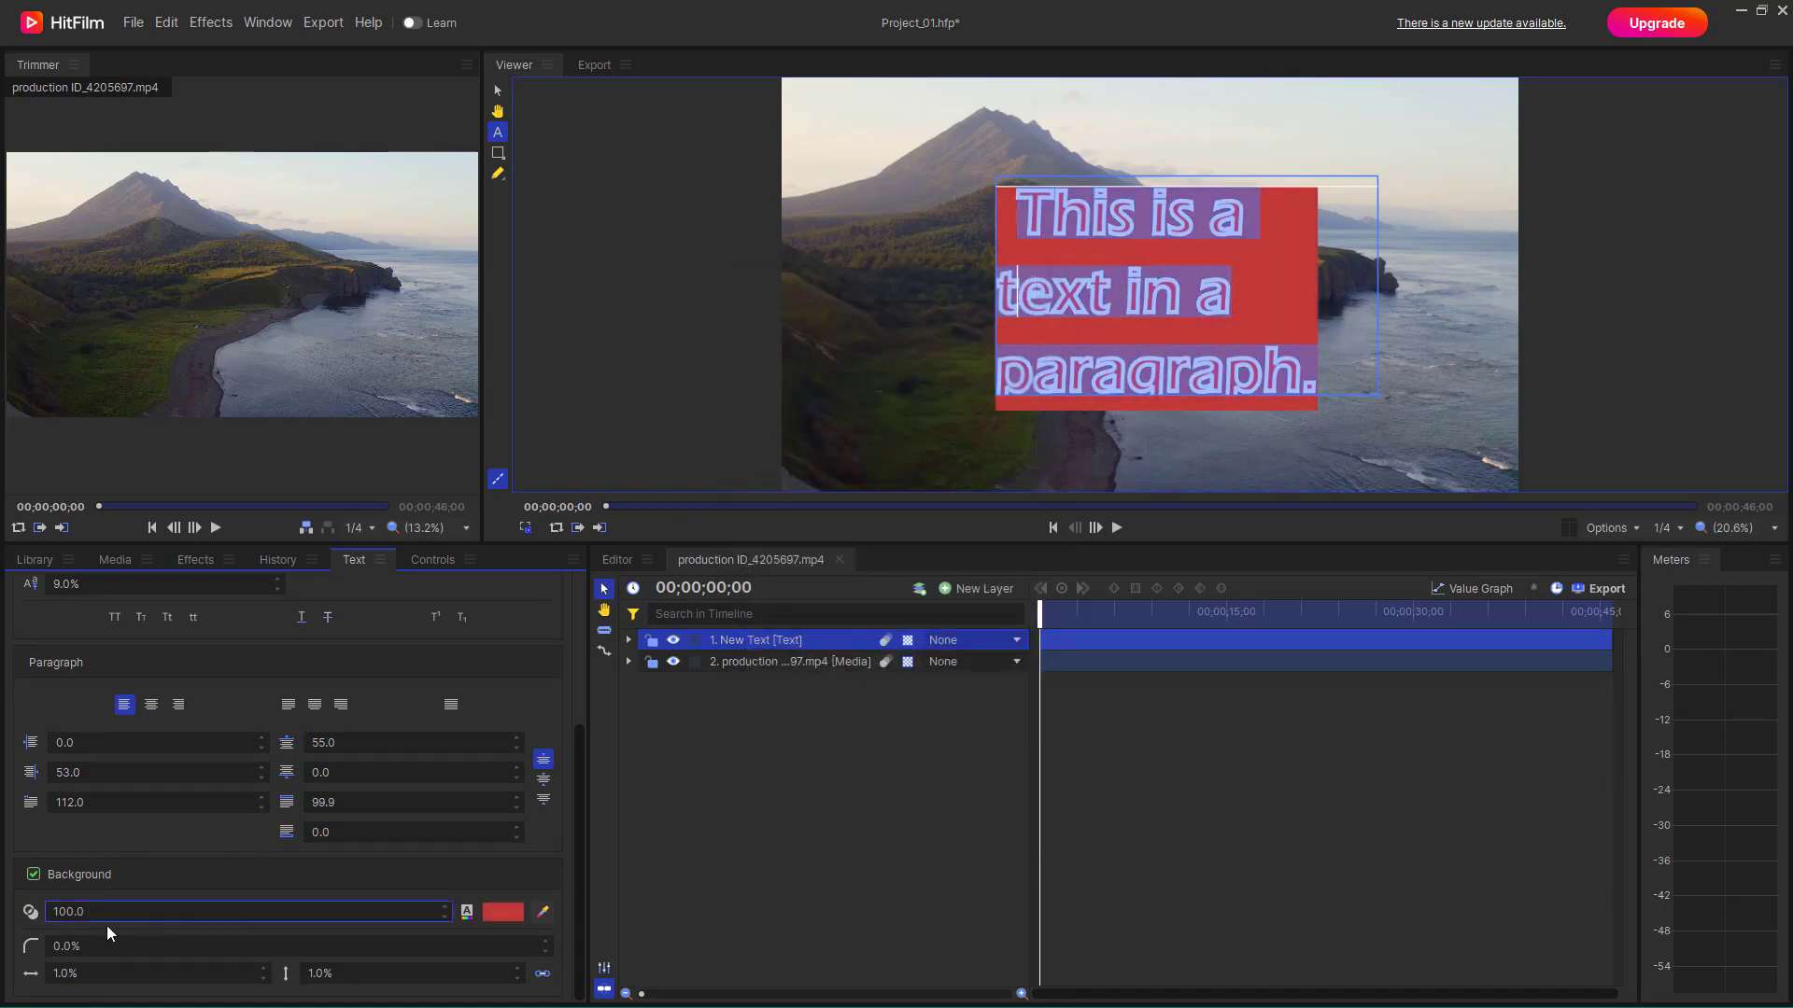
Round the background's corners to 12% and set its unlinked padding to 113% horizontally and 557% vertically
{"action": "mouse_move", "coordinate": [126, 945]}
{"action": "left_mouse_down"}
{"action": "mouse_move", "coordinate": [148, 946]}
{"action": "mouse_move", "coordinate": [80, 972]}
{"action": "mouse_move", "coordinate": [183, 973]}
{"action": "mouse_move", "coordinate": [126, 973]}
{"action": "left_mouse_up"}
{"action": "left_click_drag", "start_coordinate": [331, 973], "coordinate": [738, 974]}
{"action": "left_click", "coordinate": [544, 976]}
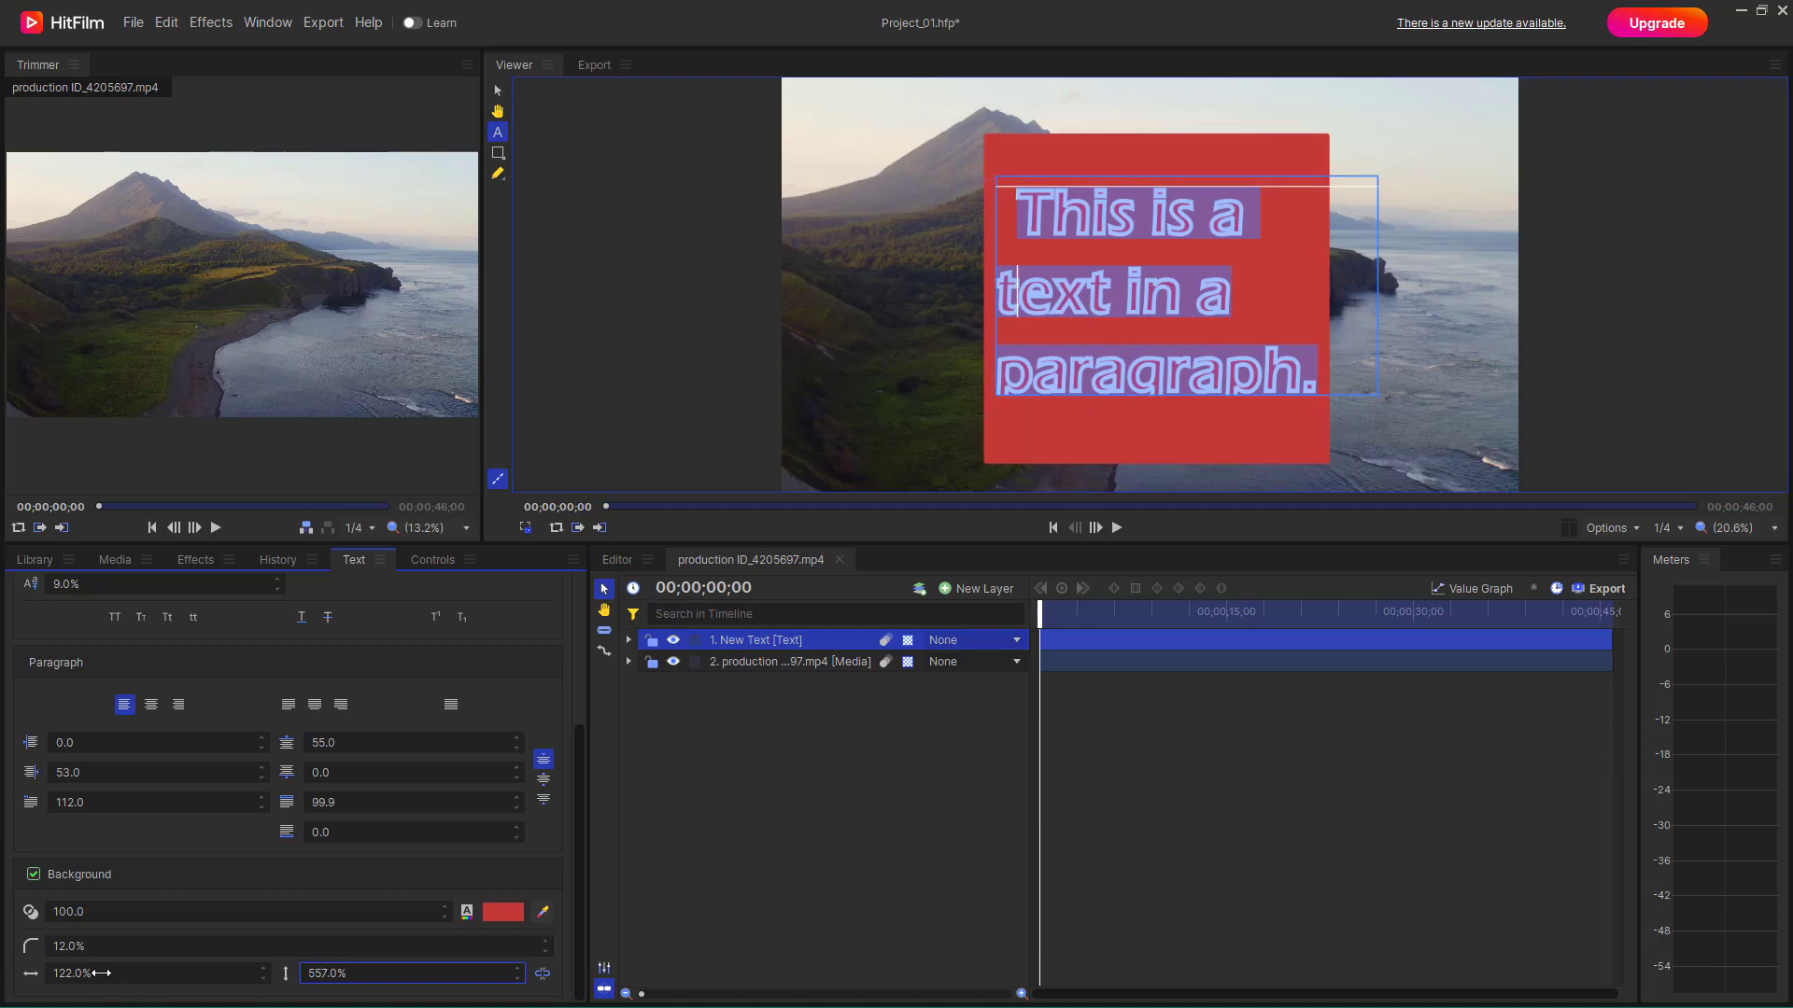
{"action": "left_click_drag", "start_coordinate": [100, 973], "coordinate": [91, 973]}
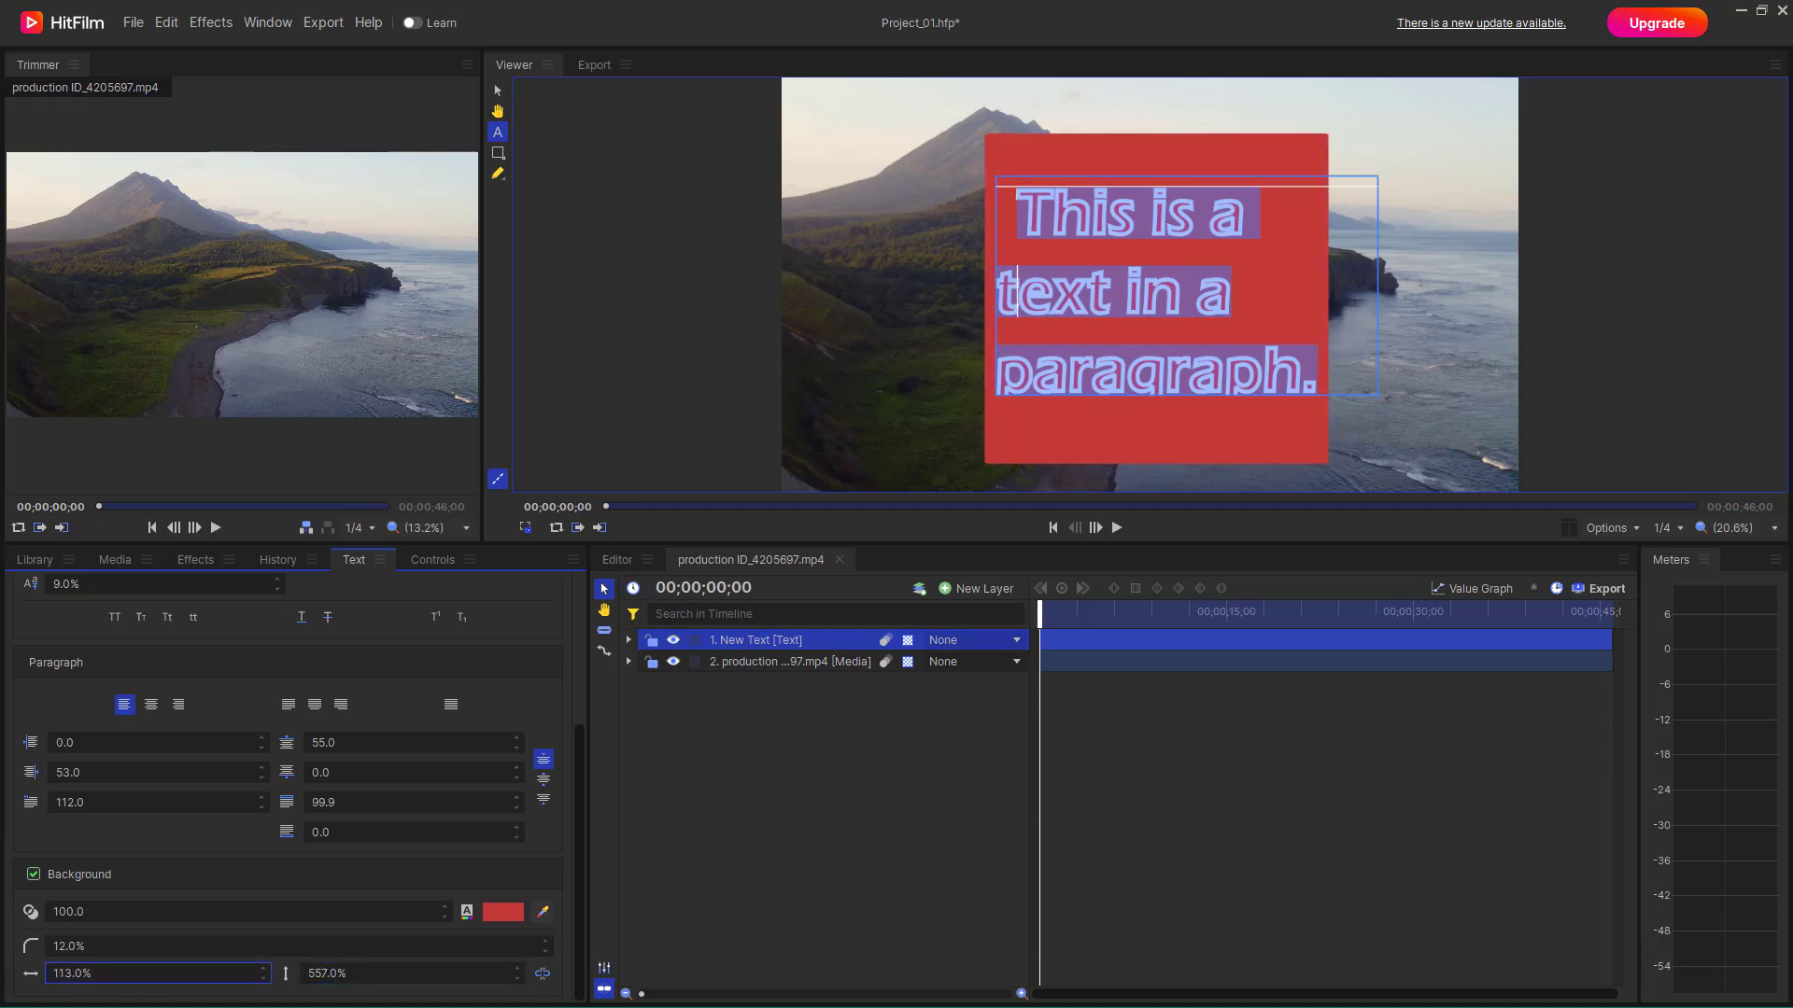